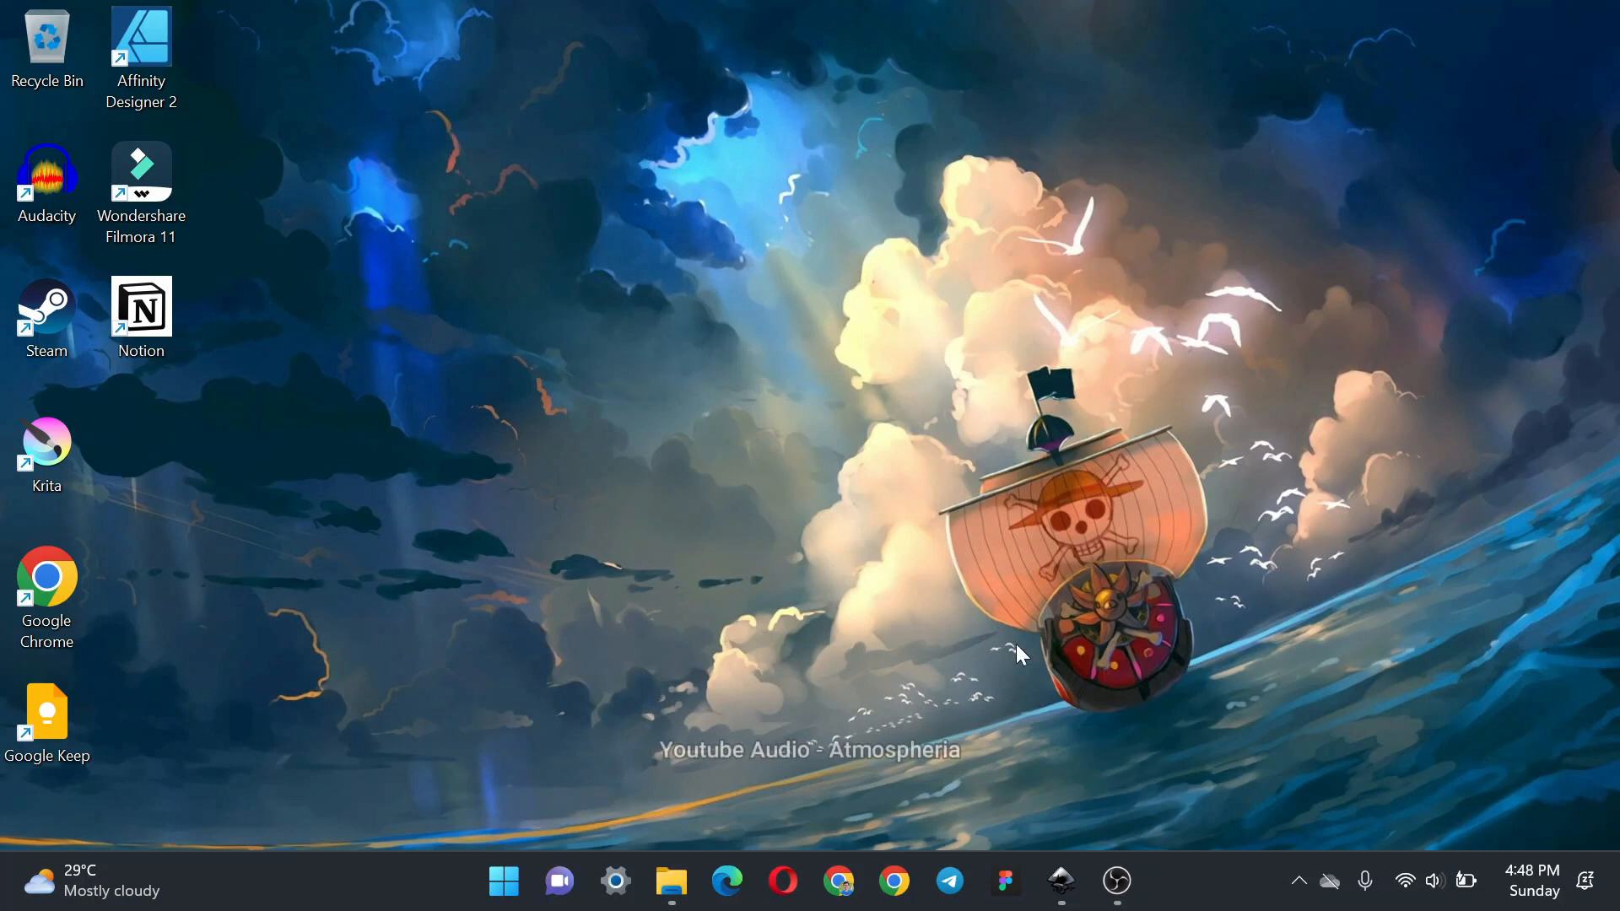
Step: Switch to Inkscape and import the Pantai-01 image from the HD-Wallpaper folder into the document
left_click(1060, 877)
scroll(346, 436, "left", 15)
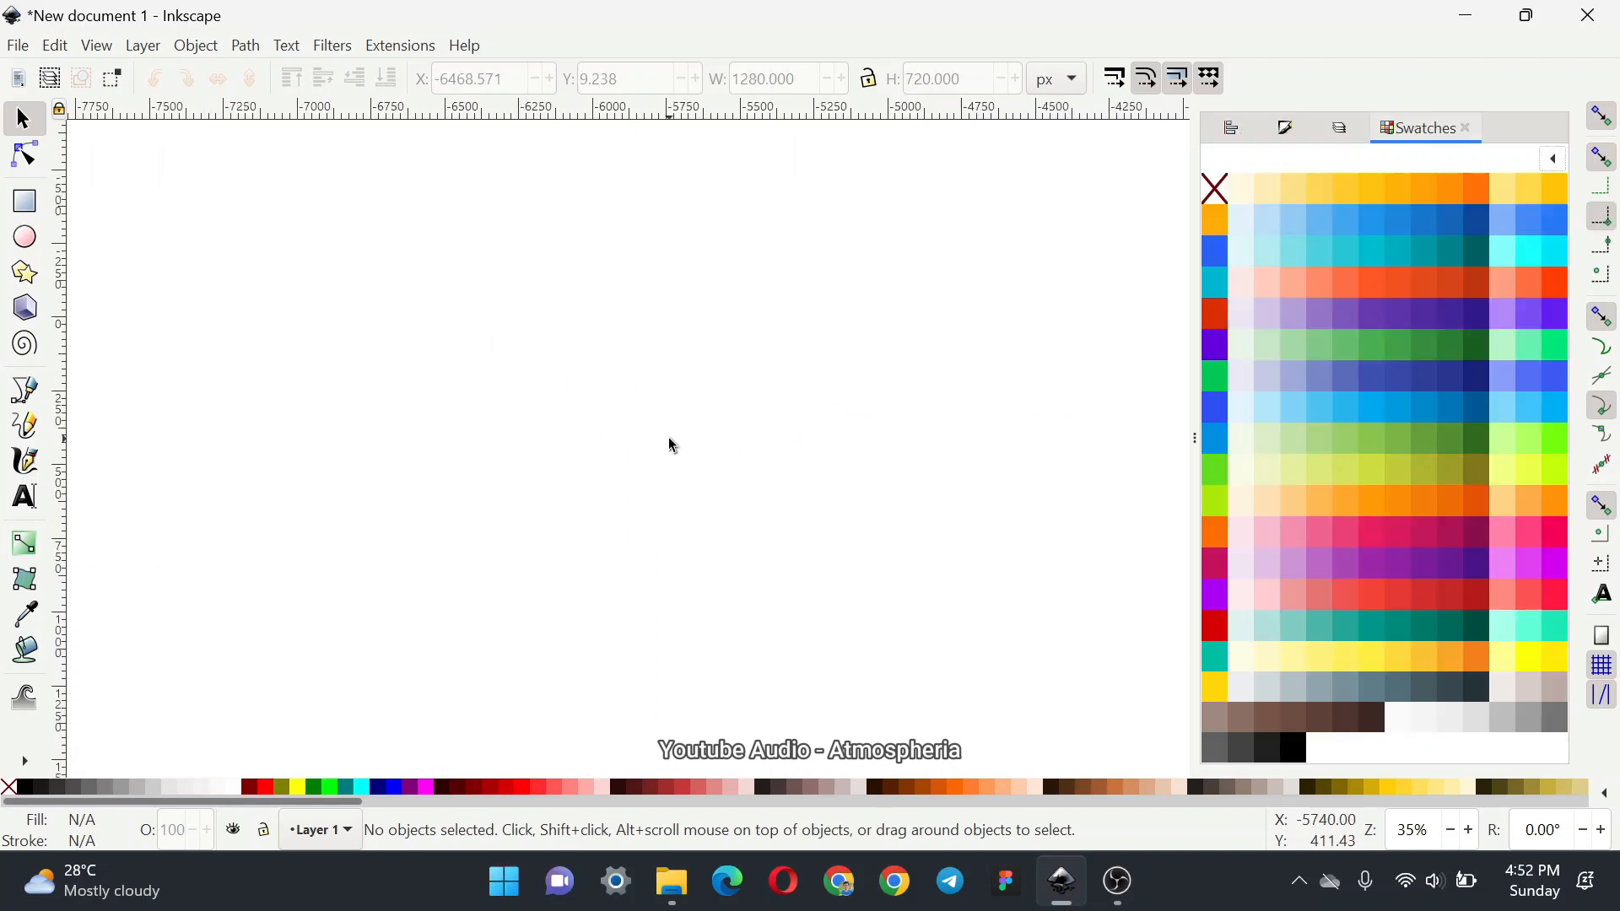
left_click(672, 883)
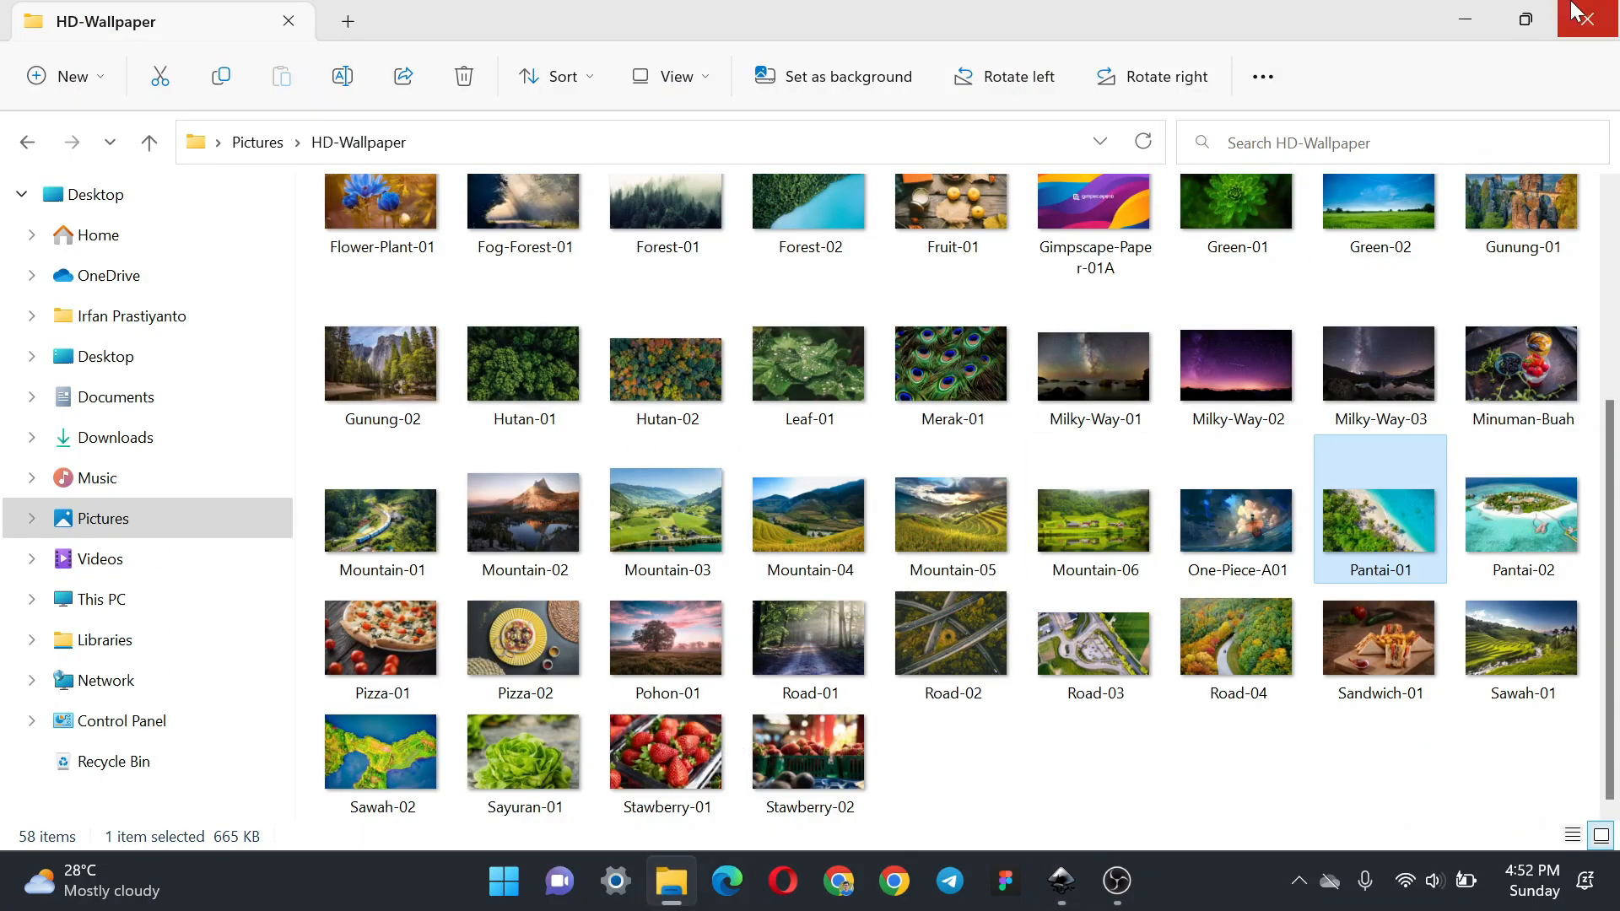
left_click(1517, 528)
left_click(1406, 546)
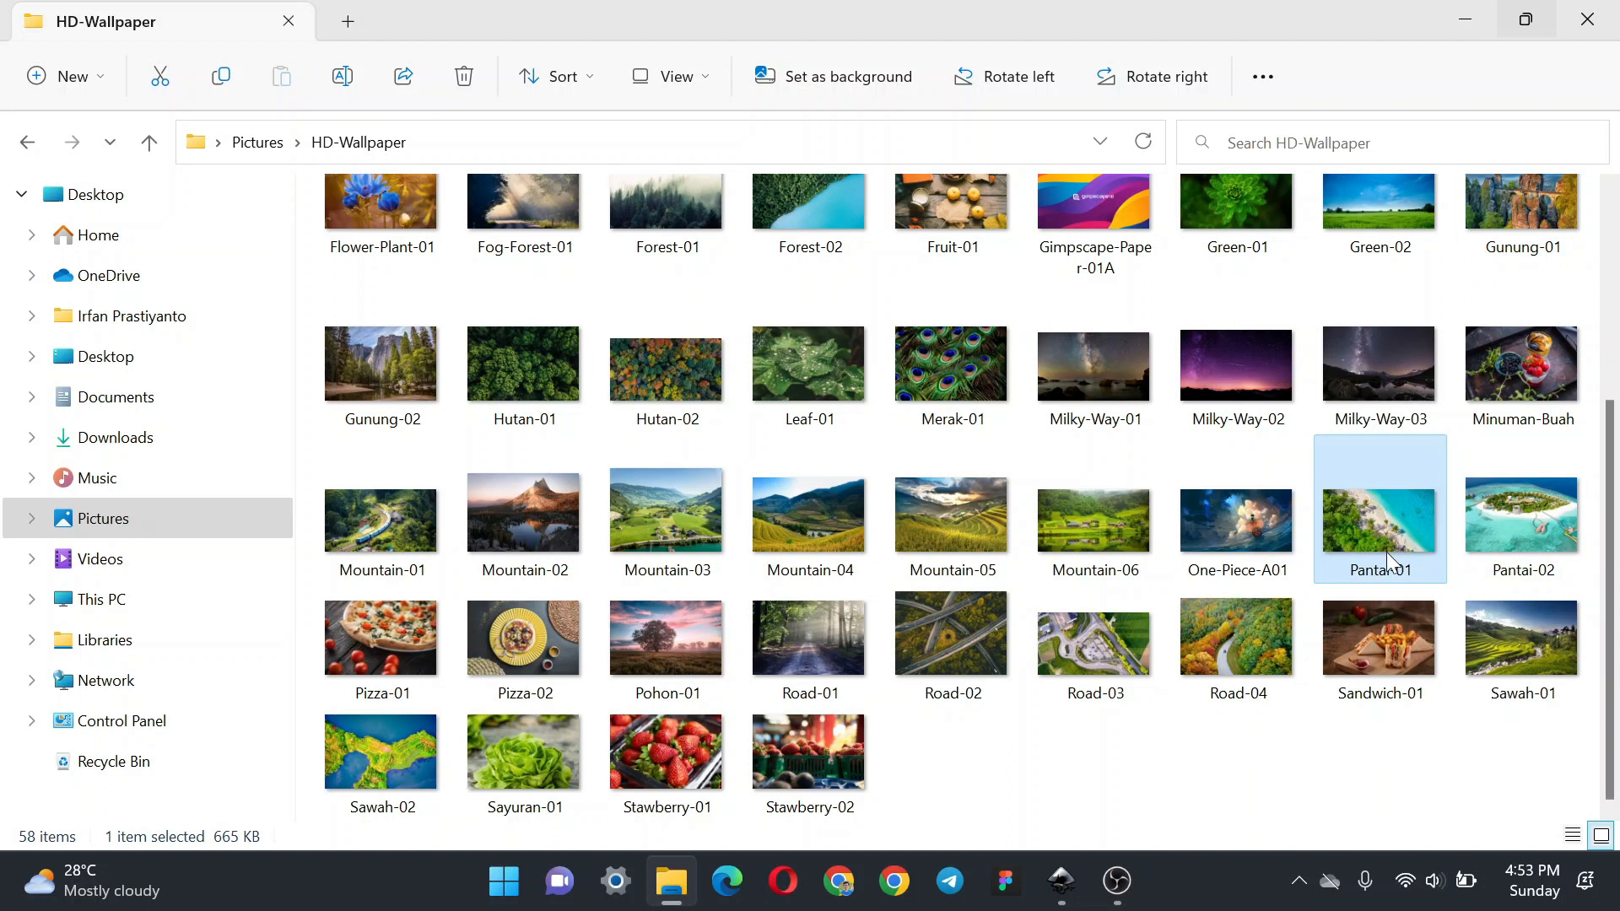
left_click_drag(1417, 519, 565, 391)
left_click(443, 376)
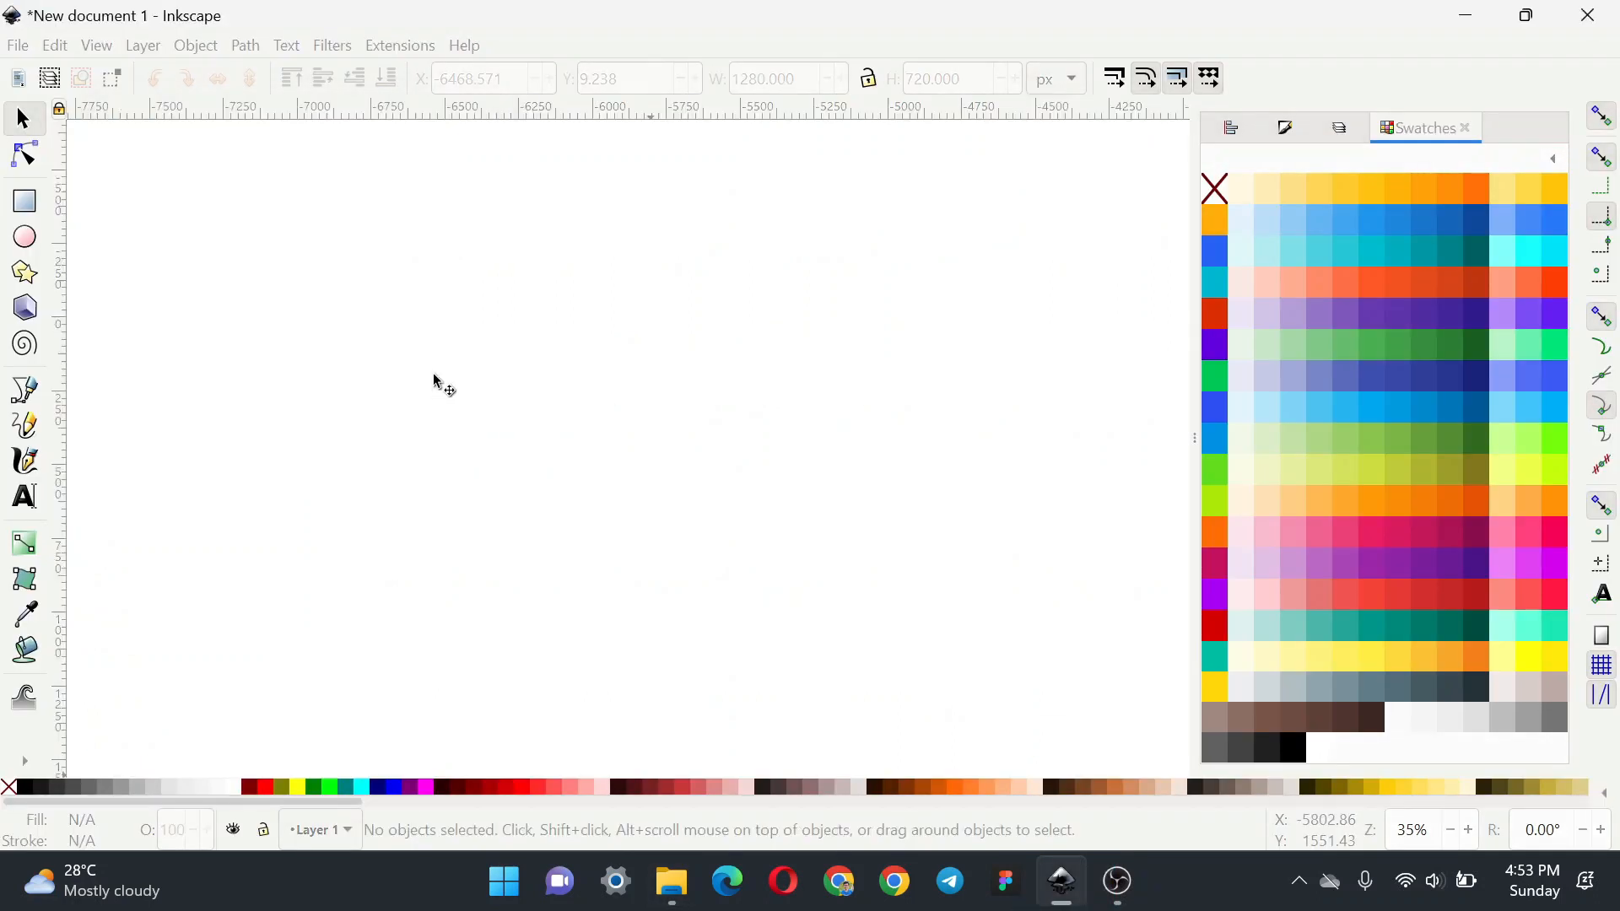
Step: Apply the Lightness-Contrast color filter to the beach image with lightness 2, contrast 2 and live preview enabled
left_click(346, 54)
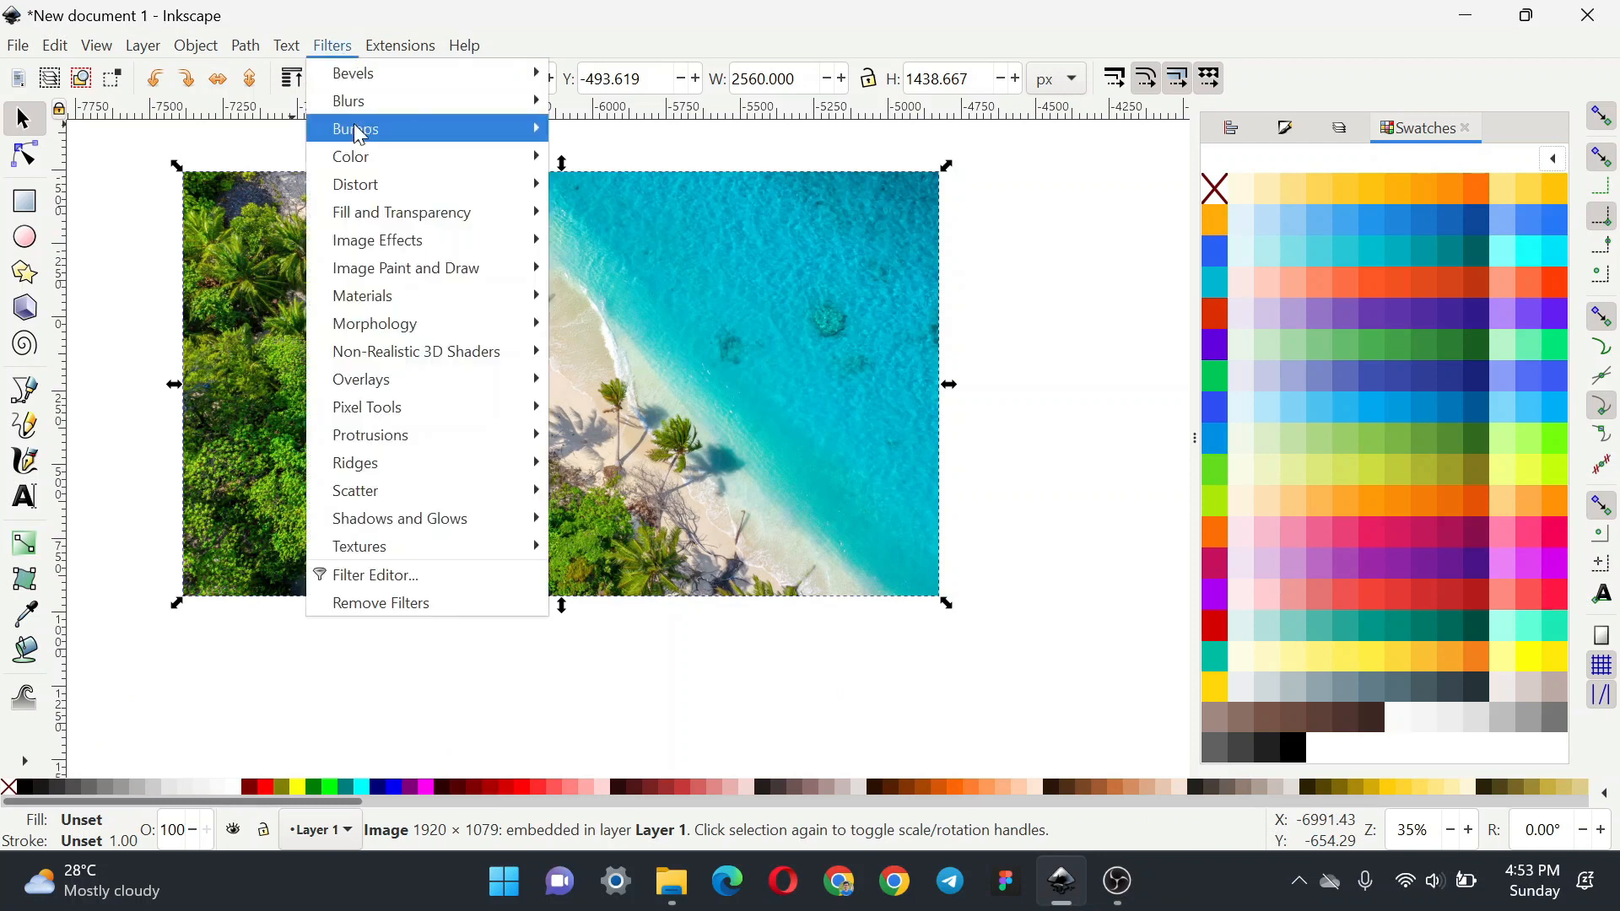
mouse_move(404, 159)
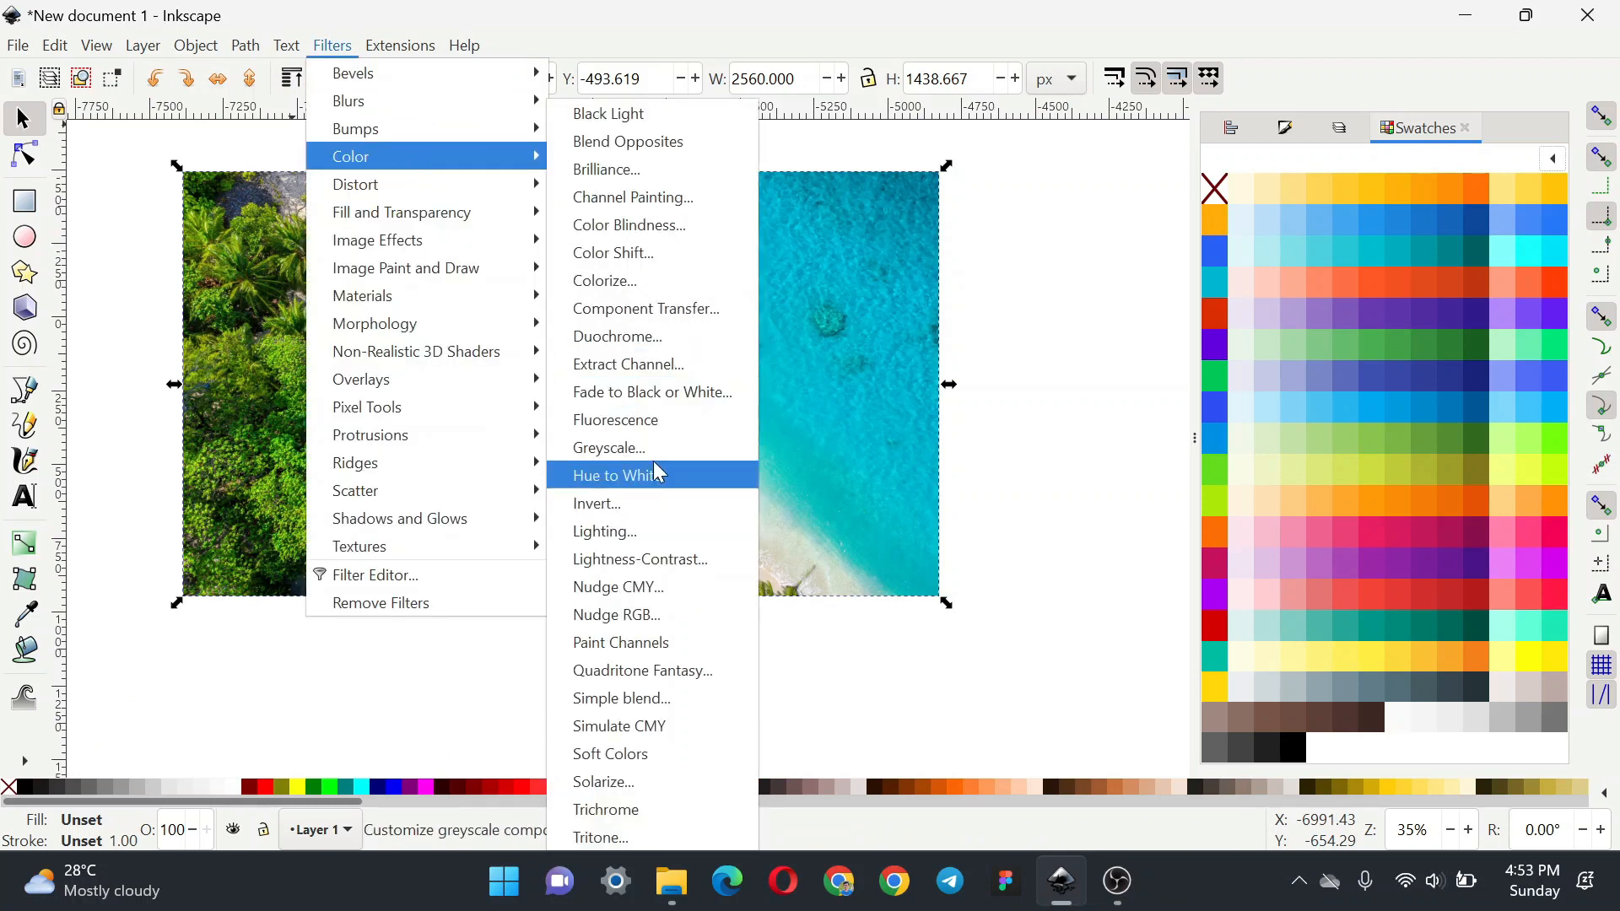
left_click(660, 561)
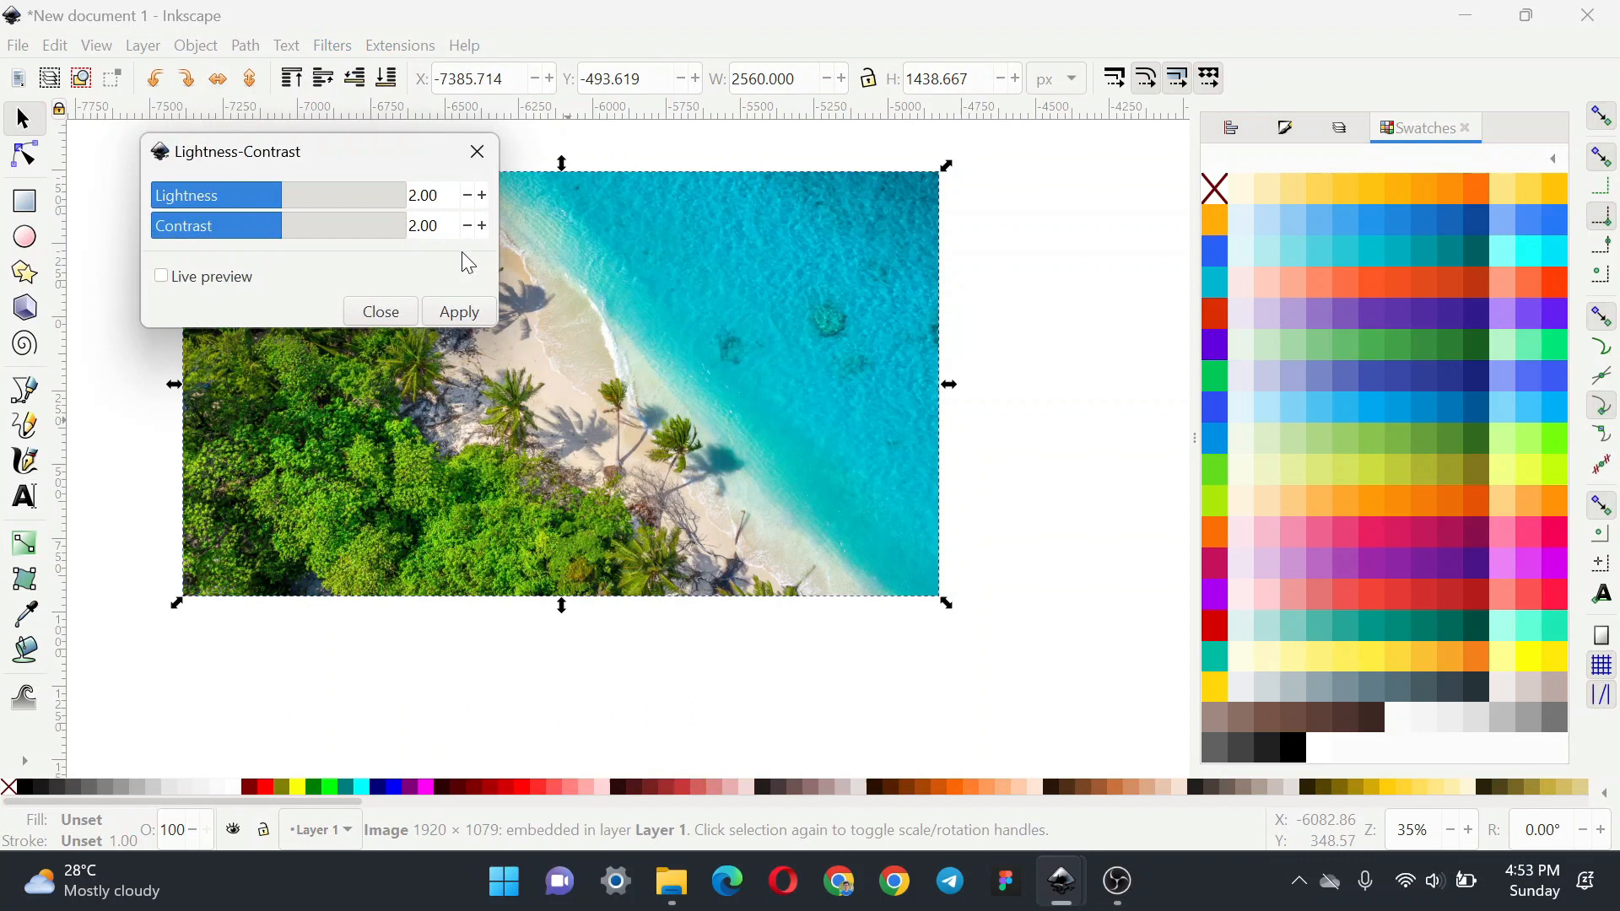
left_click(424, 196)
key("ctrl+a")
type("2")
key("ctrl+a")
type("2")
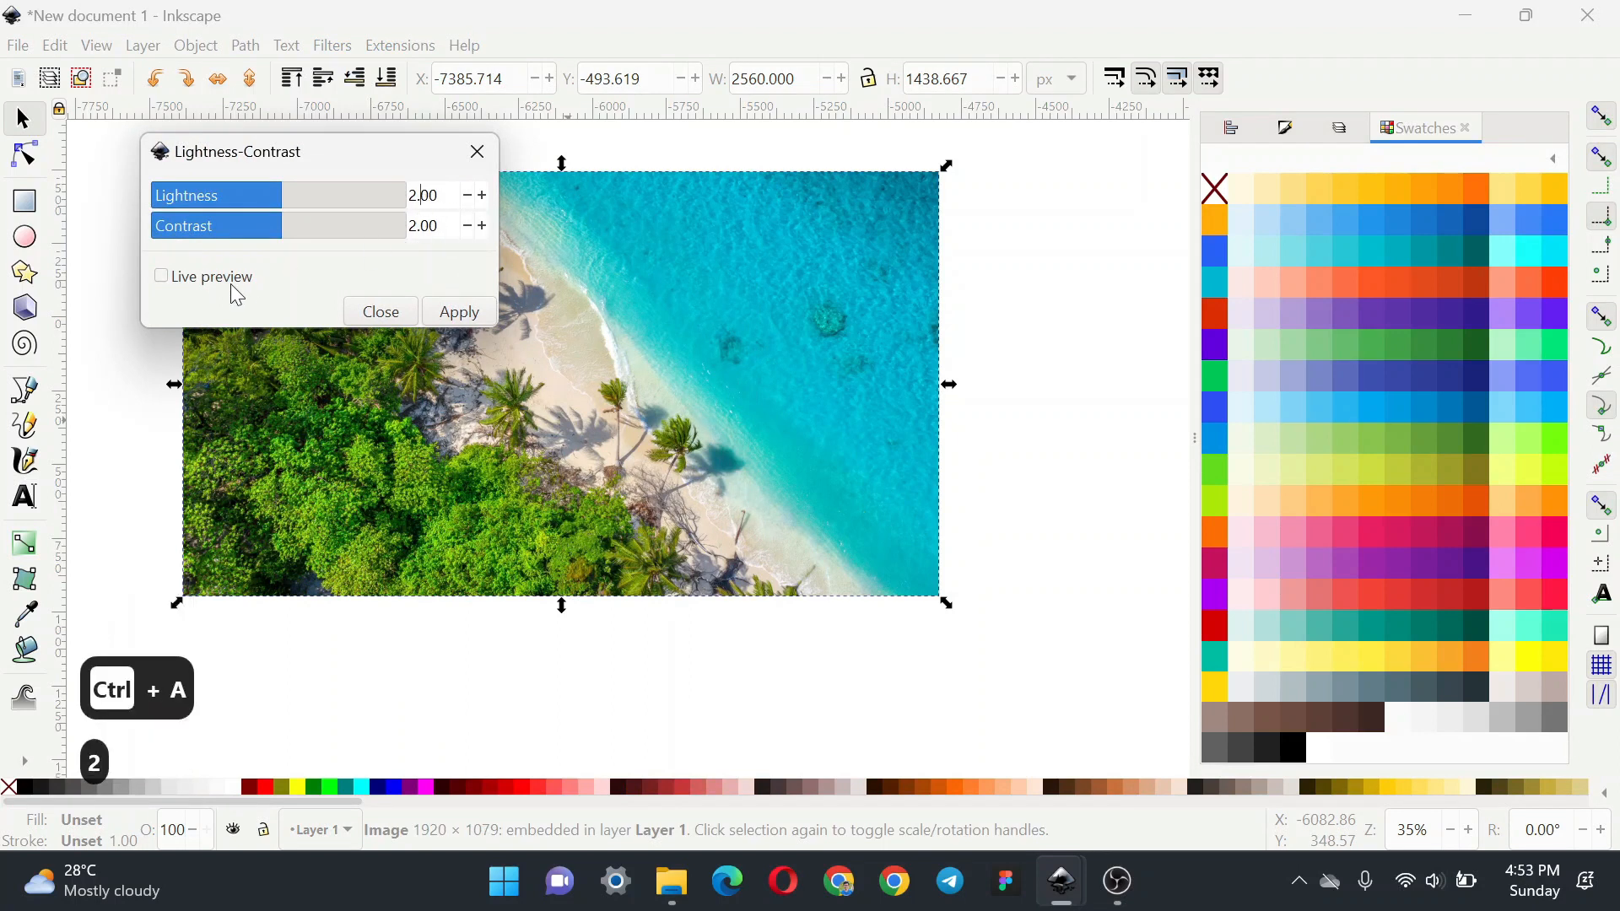
left_click(160, 276)
left_click(458, 312)
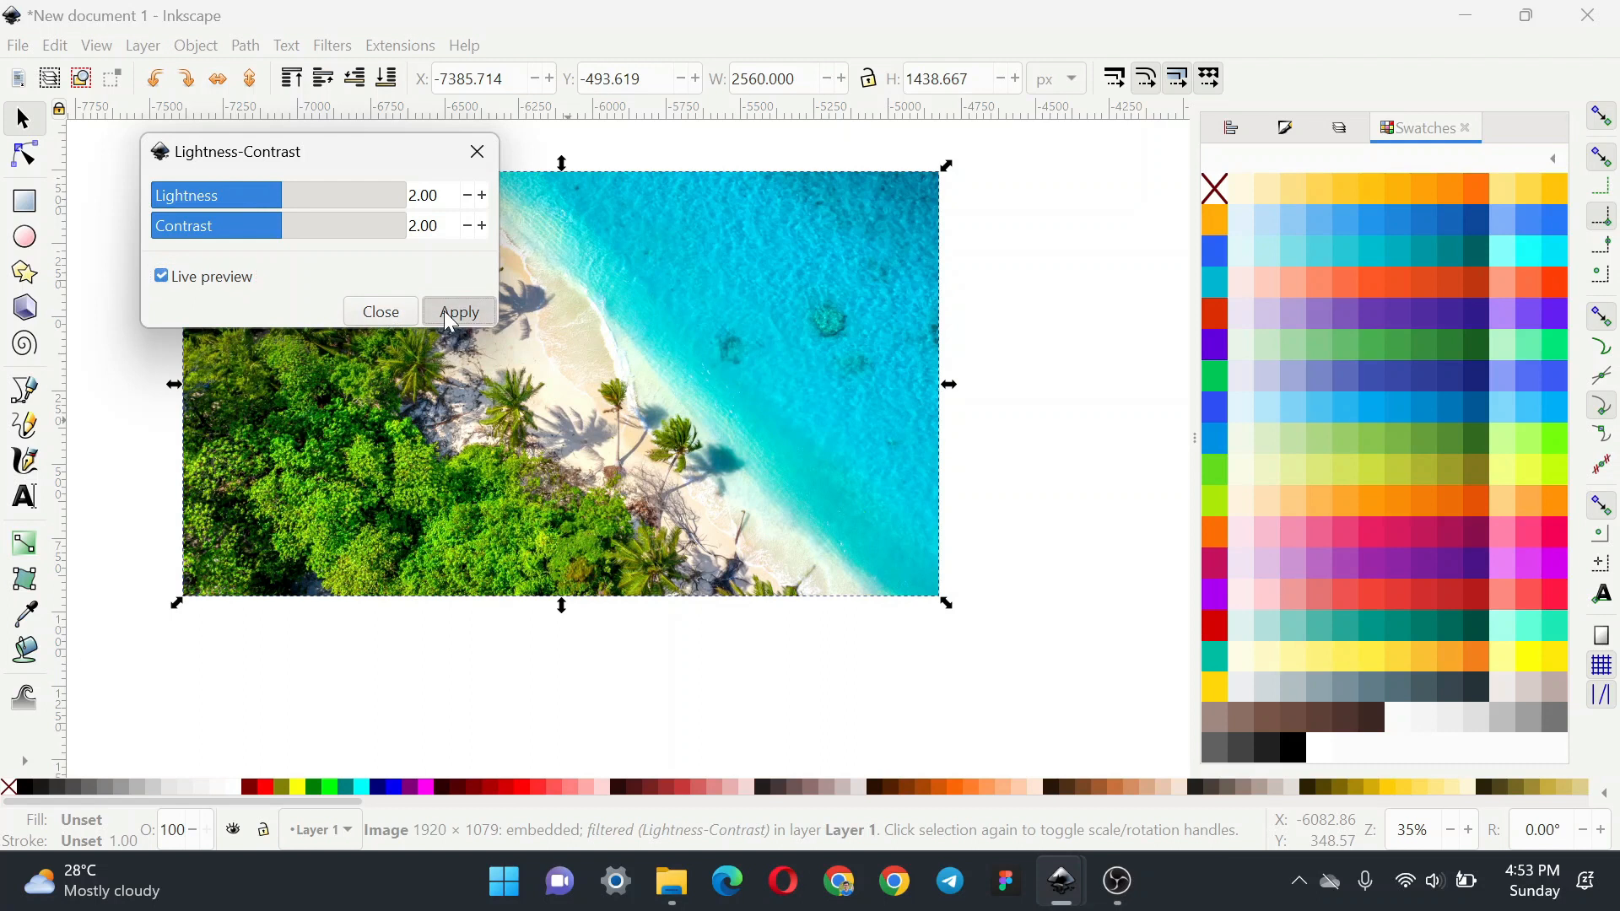
left_click(381, 313)
Step: Resize the beach image to 1280 px wide and 720 px high, and deselect it
scroll(675, 396, "up", 2)
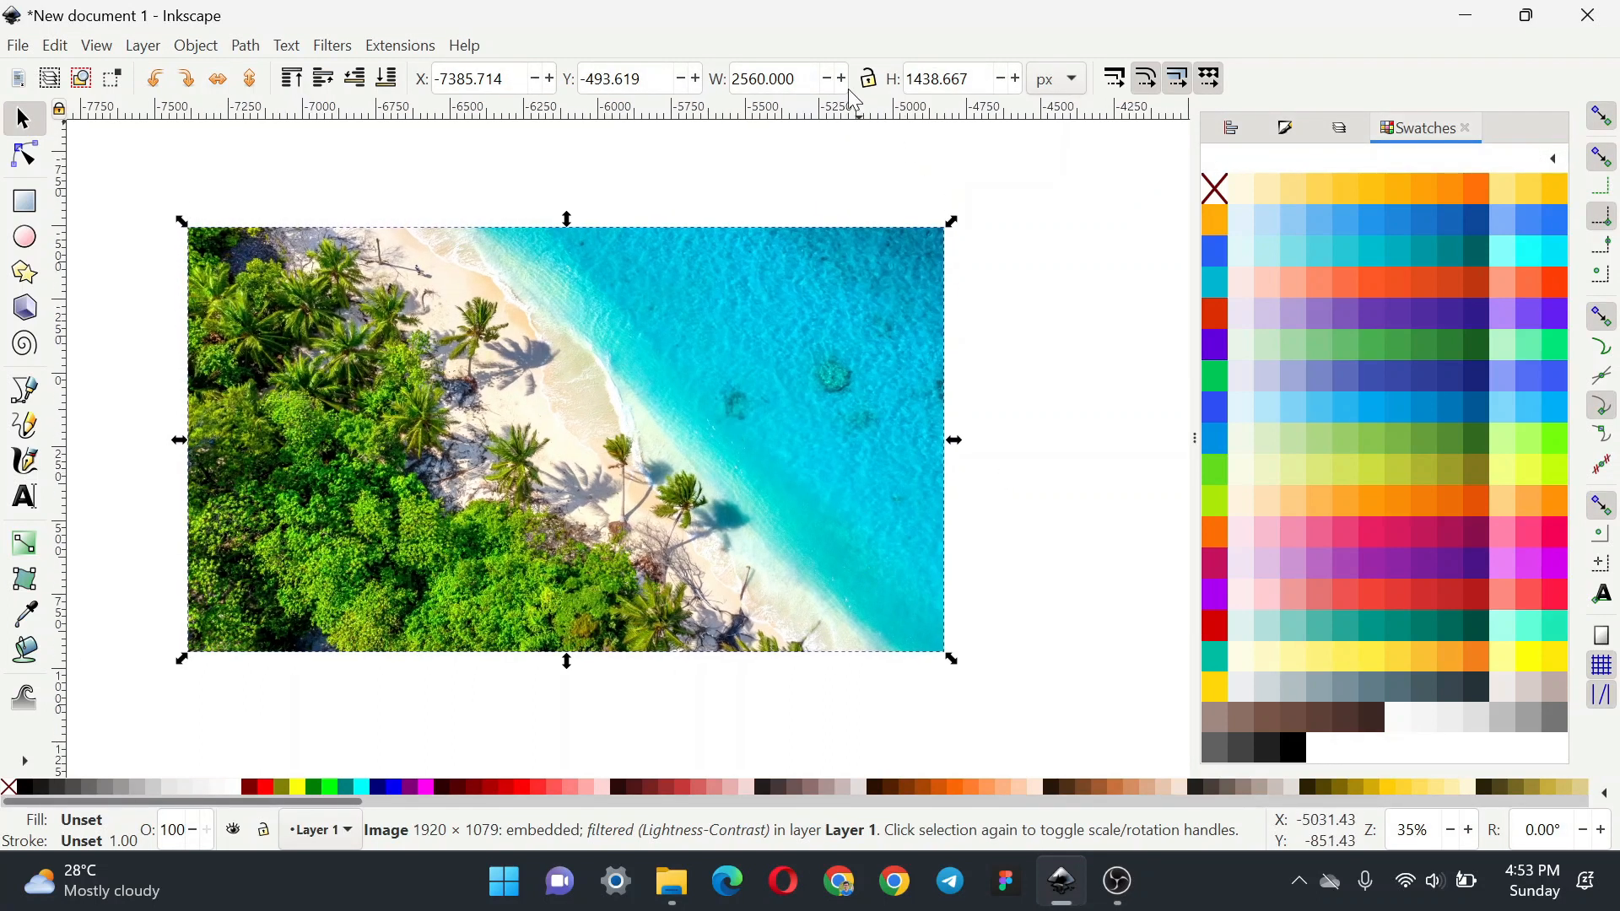
left_click(790, 81)
key("ctrl+a")
type("1")
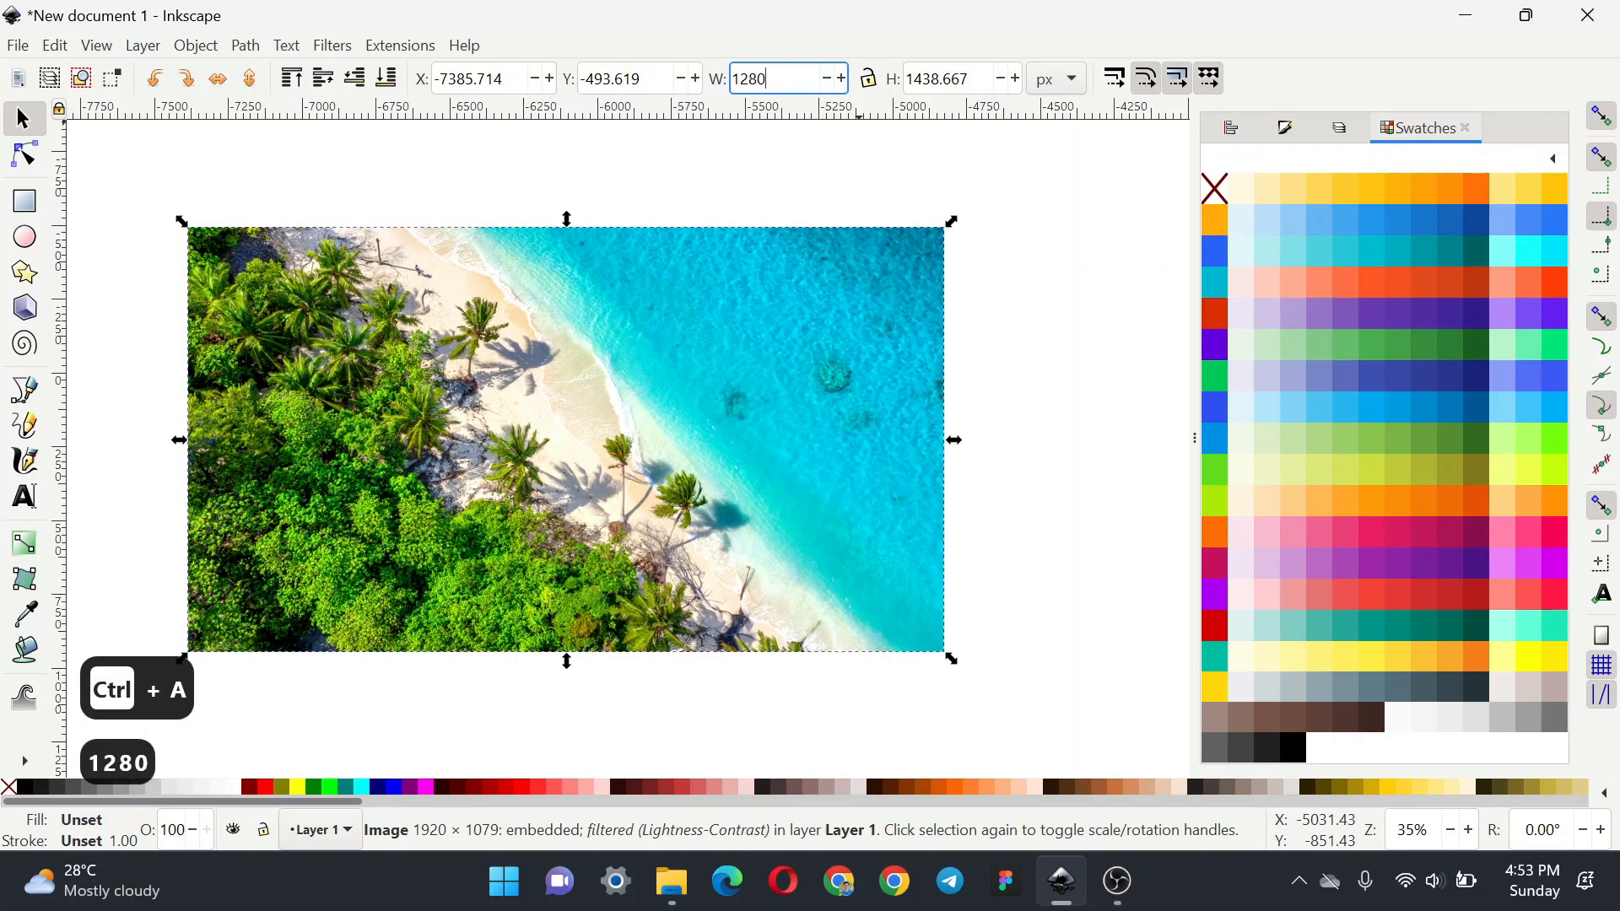
key("Tab")
type("72")
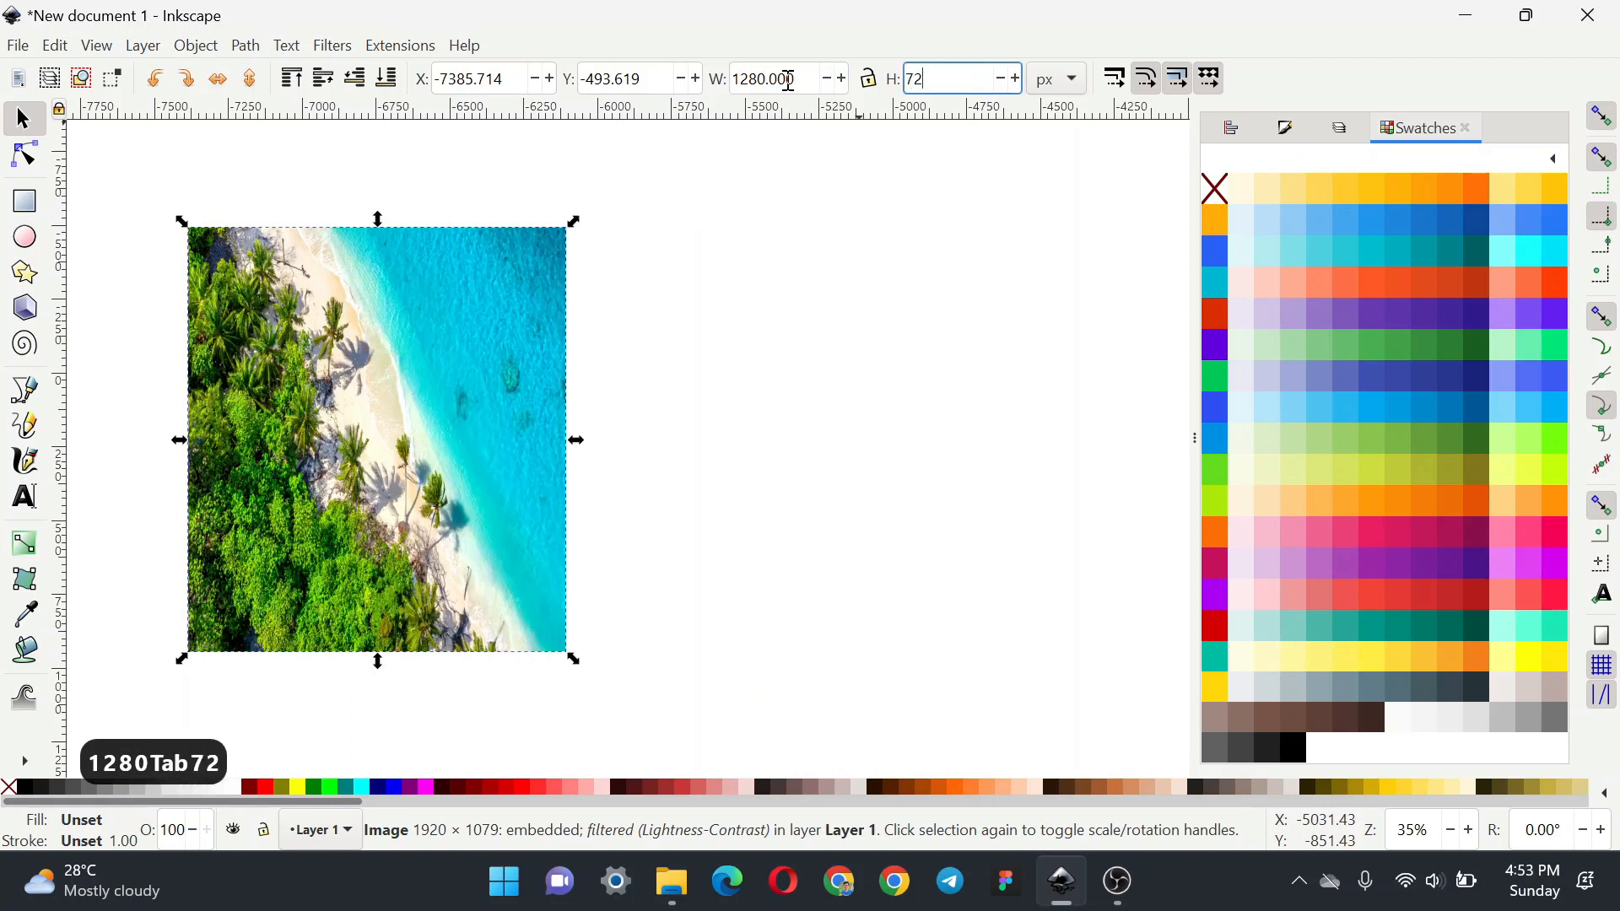
type("0")
key("Return")
left_click(645, 351)
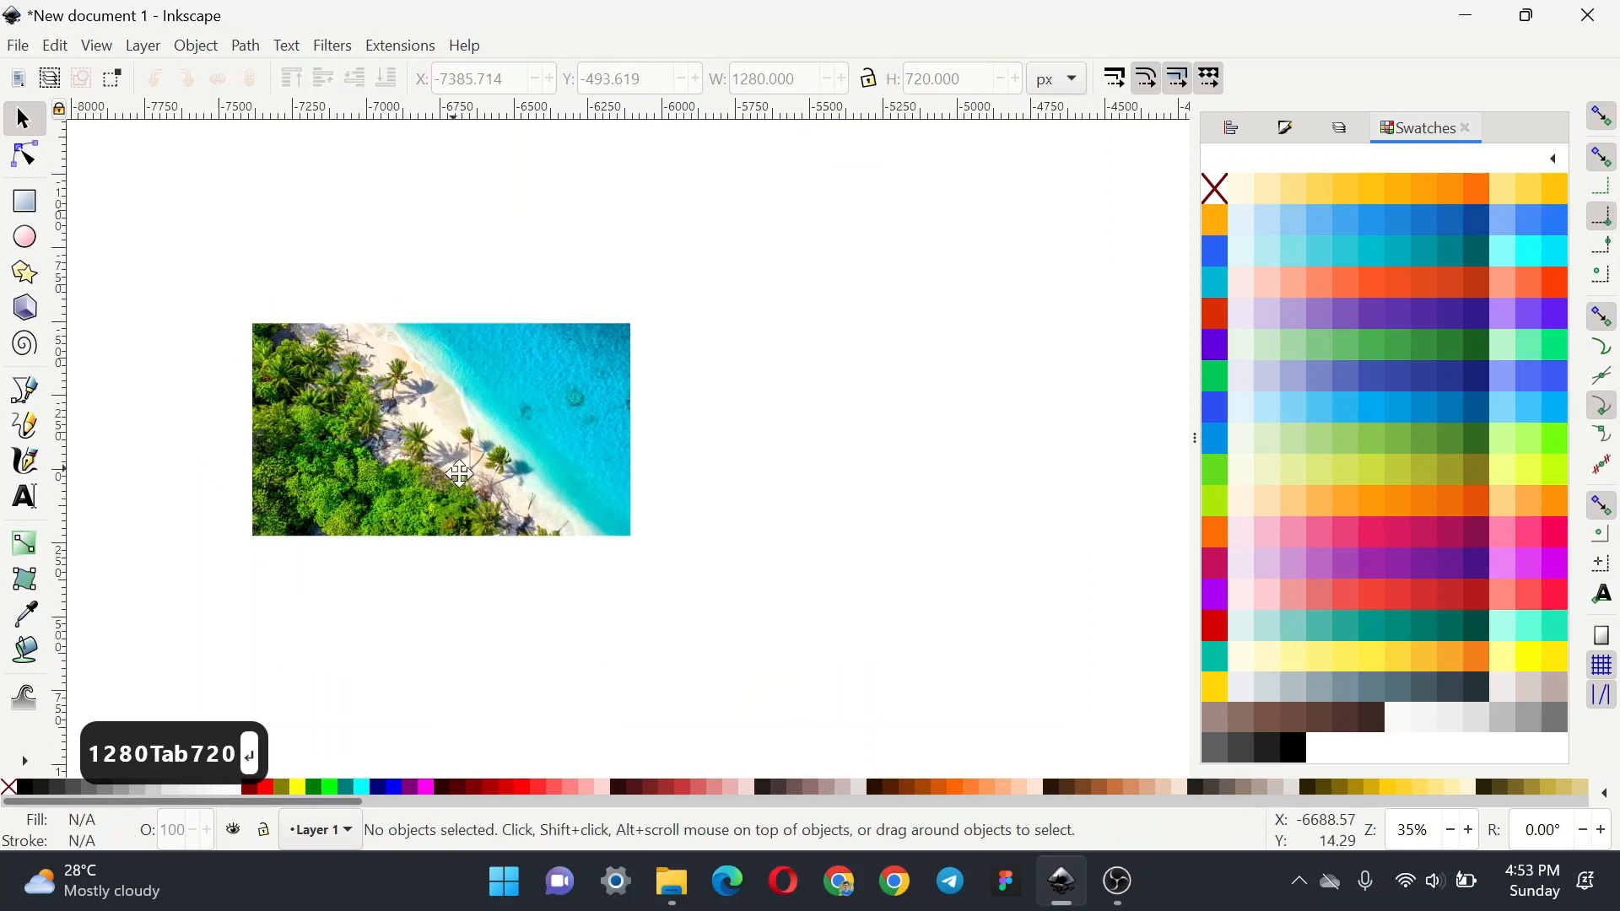
Step: Draw a rectangle about 822 × 741 px beside the beach image and fill it with green
scroll(518, 506, "up", 3)
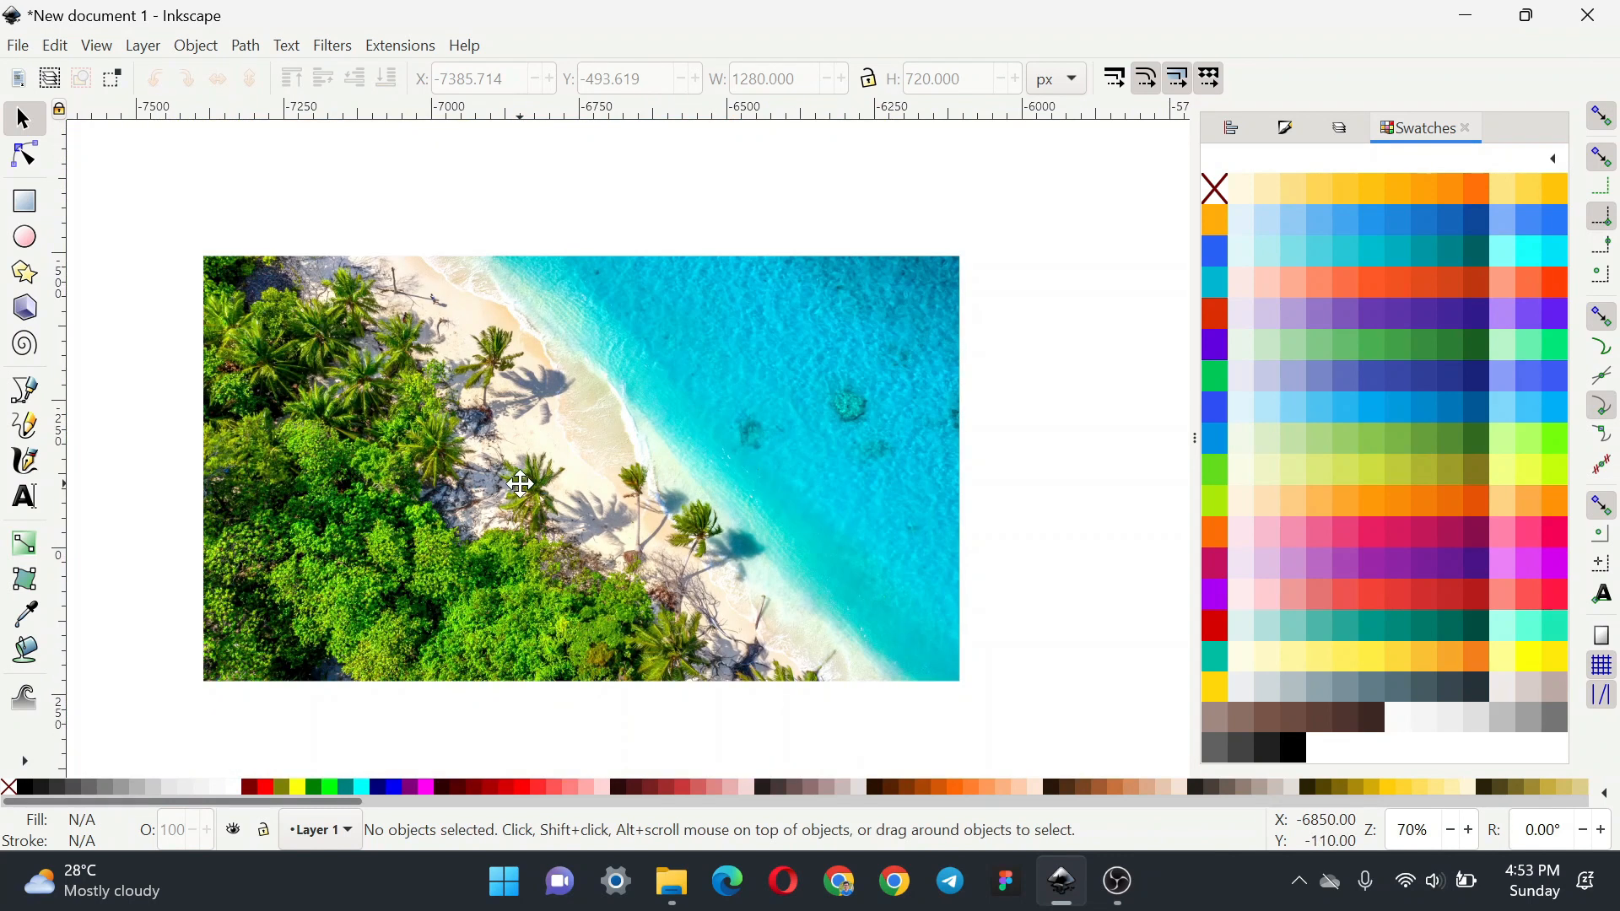
scroll(319, 441, "down", 1)
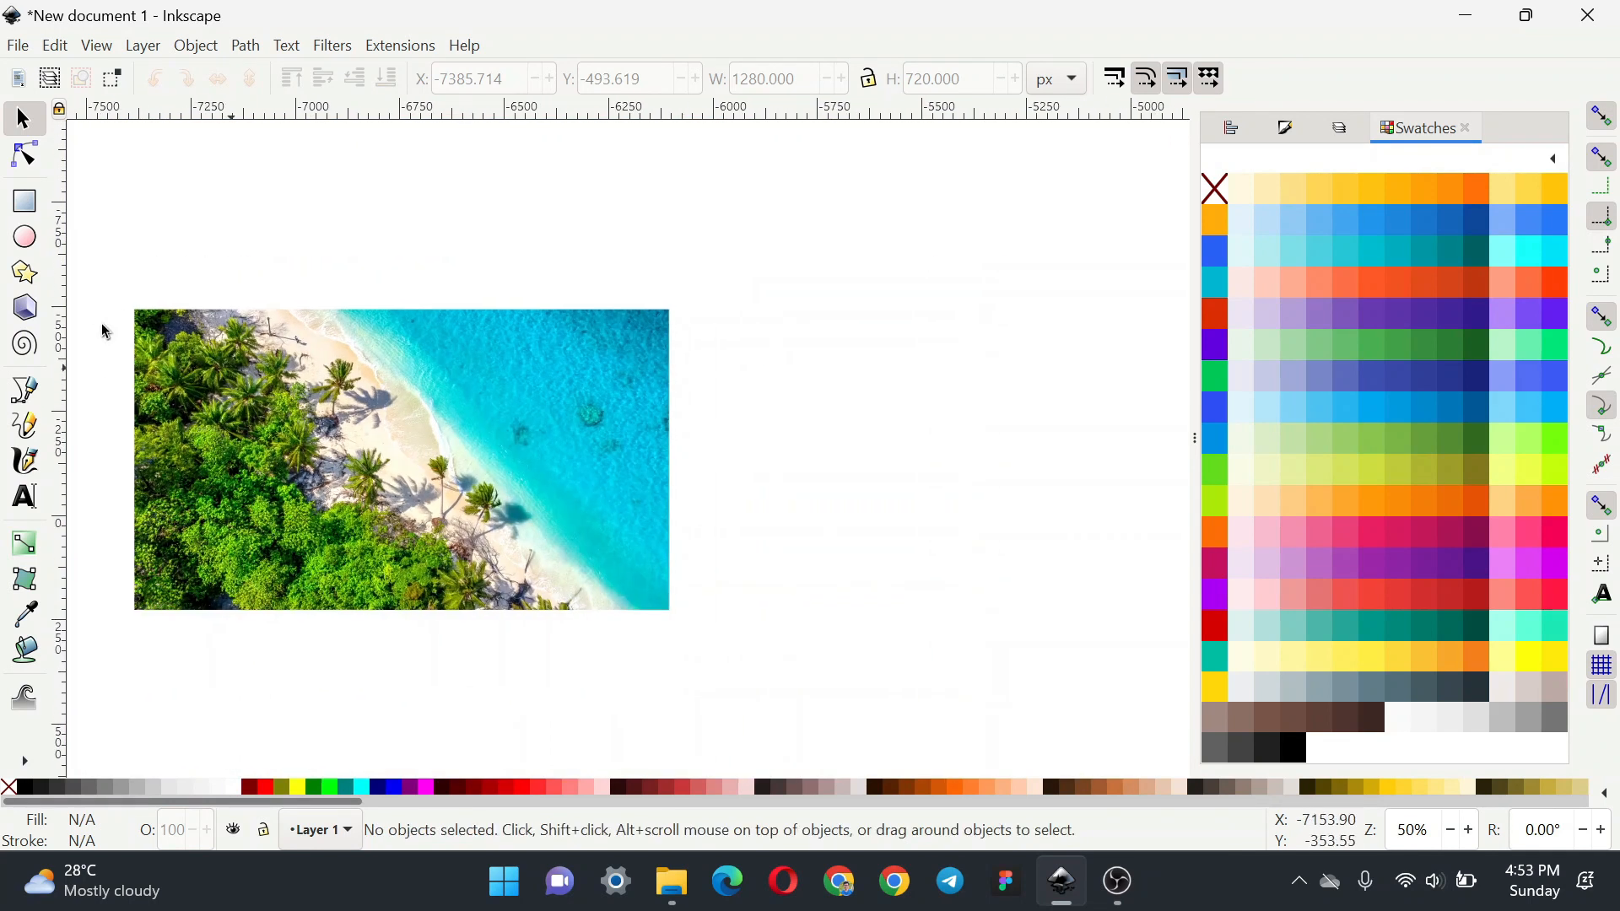
left_click(26, 204)
left_click_drag(727, 329, 1070, 637)
left_click(1345, 353)
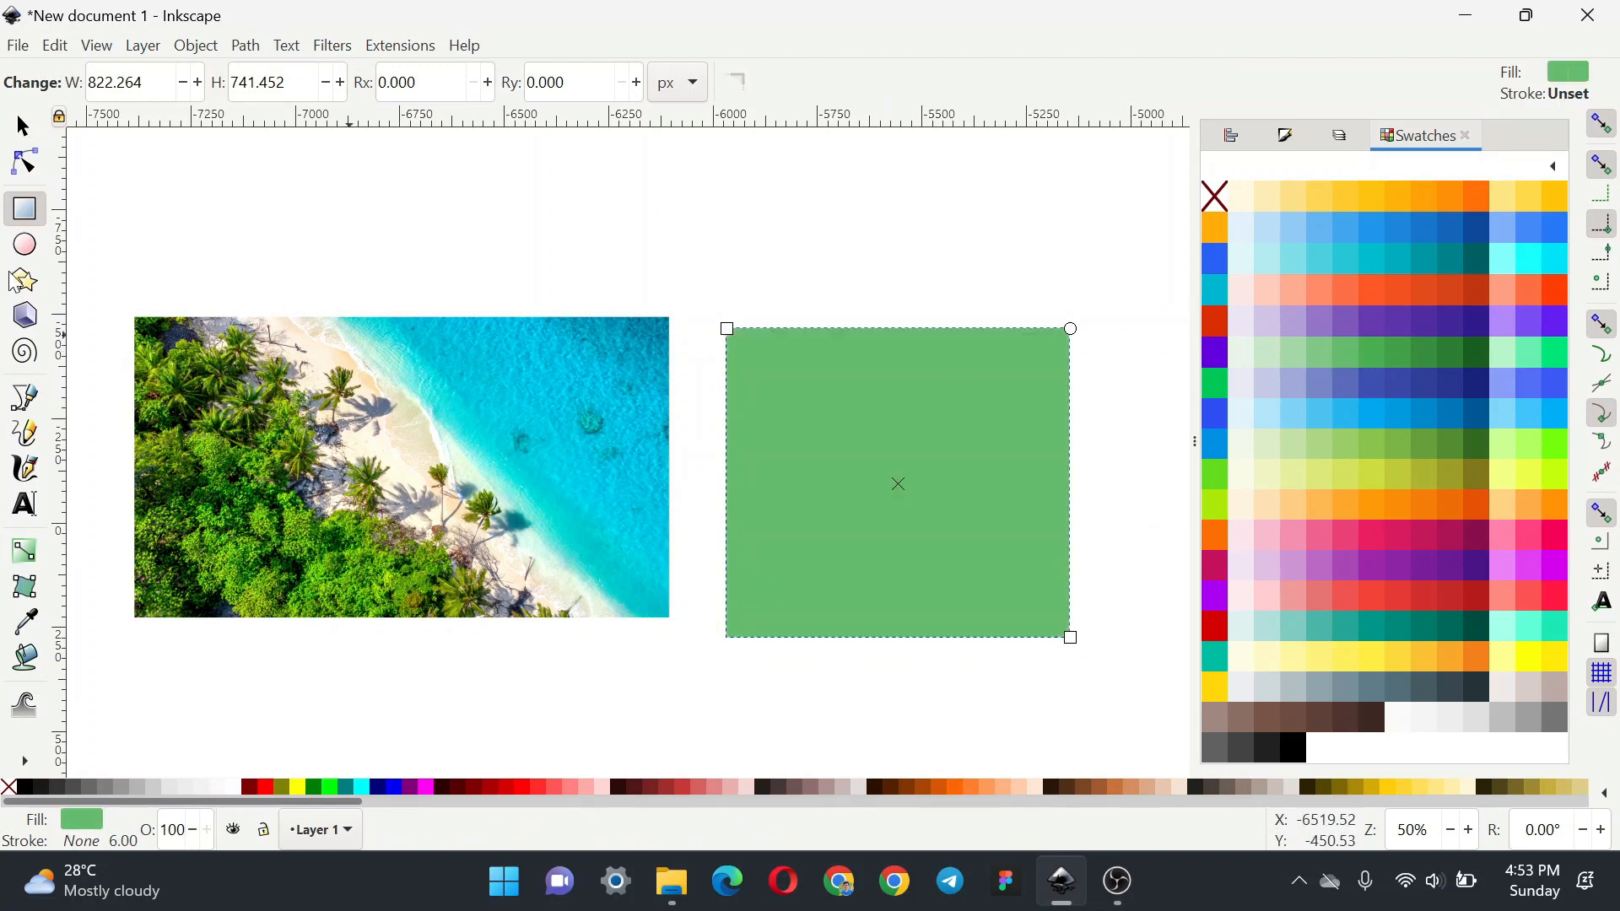
Step: Resize the green rectangle to 1280 × 720 px by snapping it to the beach image's corners, and place it back beside the image
left_click(23, 125)
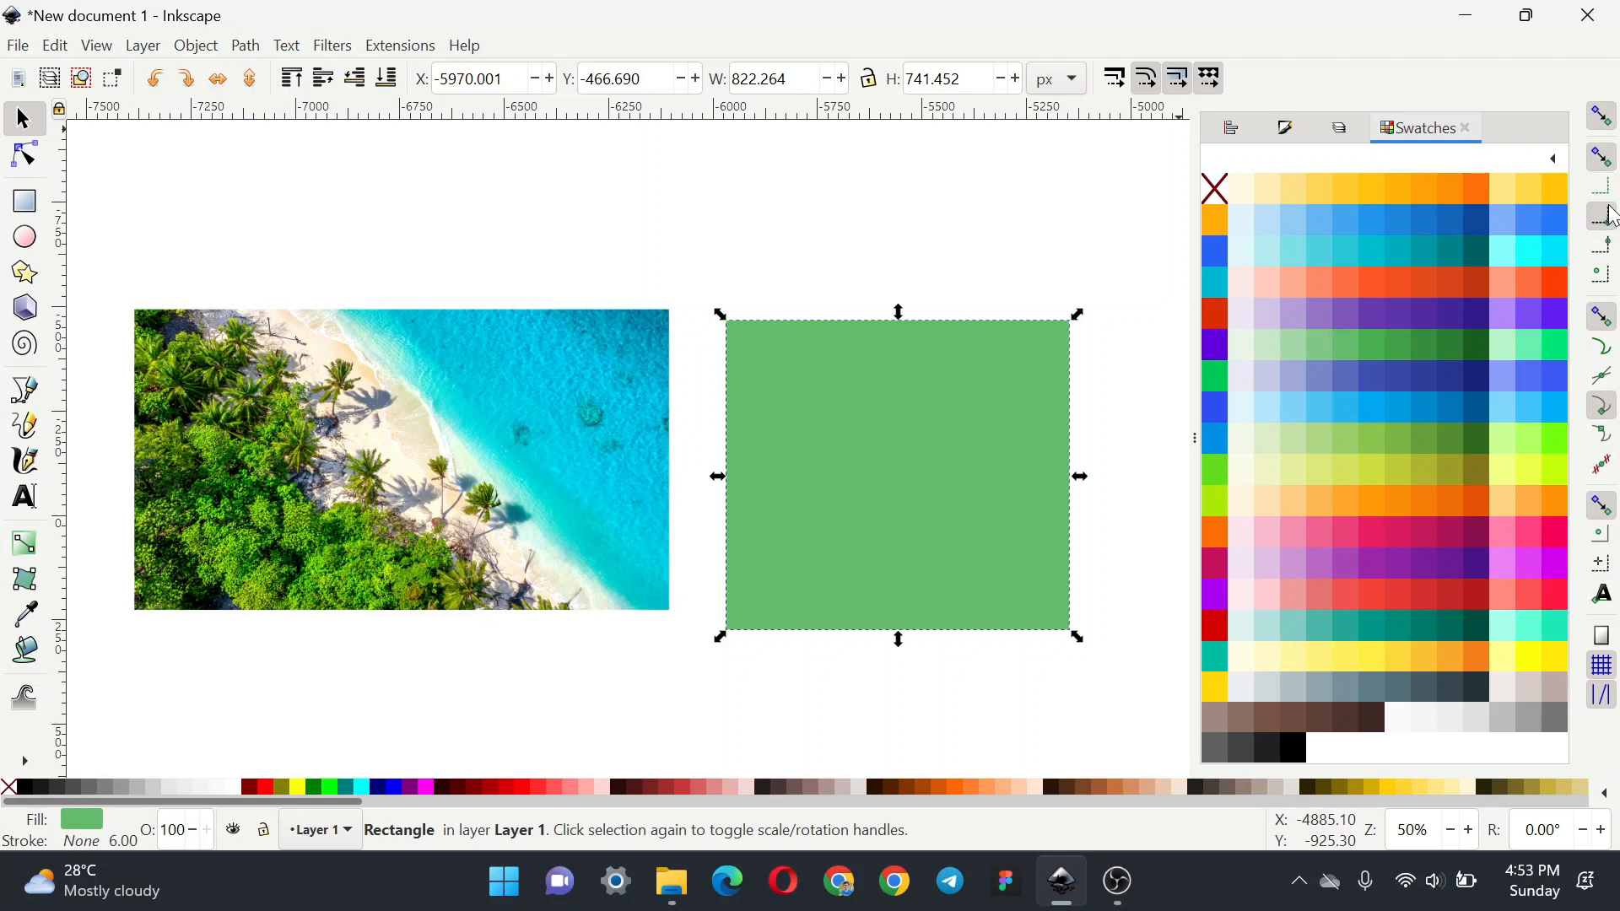
left_click(1607, 221)
left_click_drag(832, 422, 232, 432)
left_click_drag(481, 626, 676, 625)
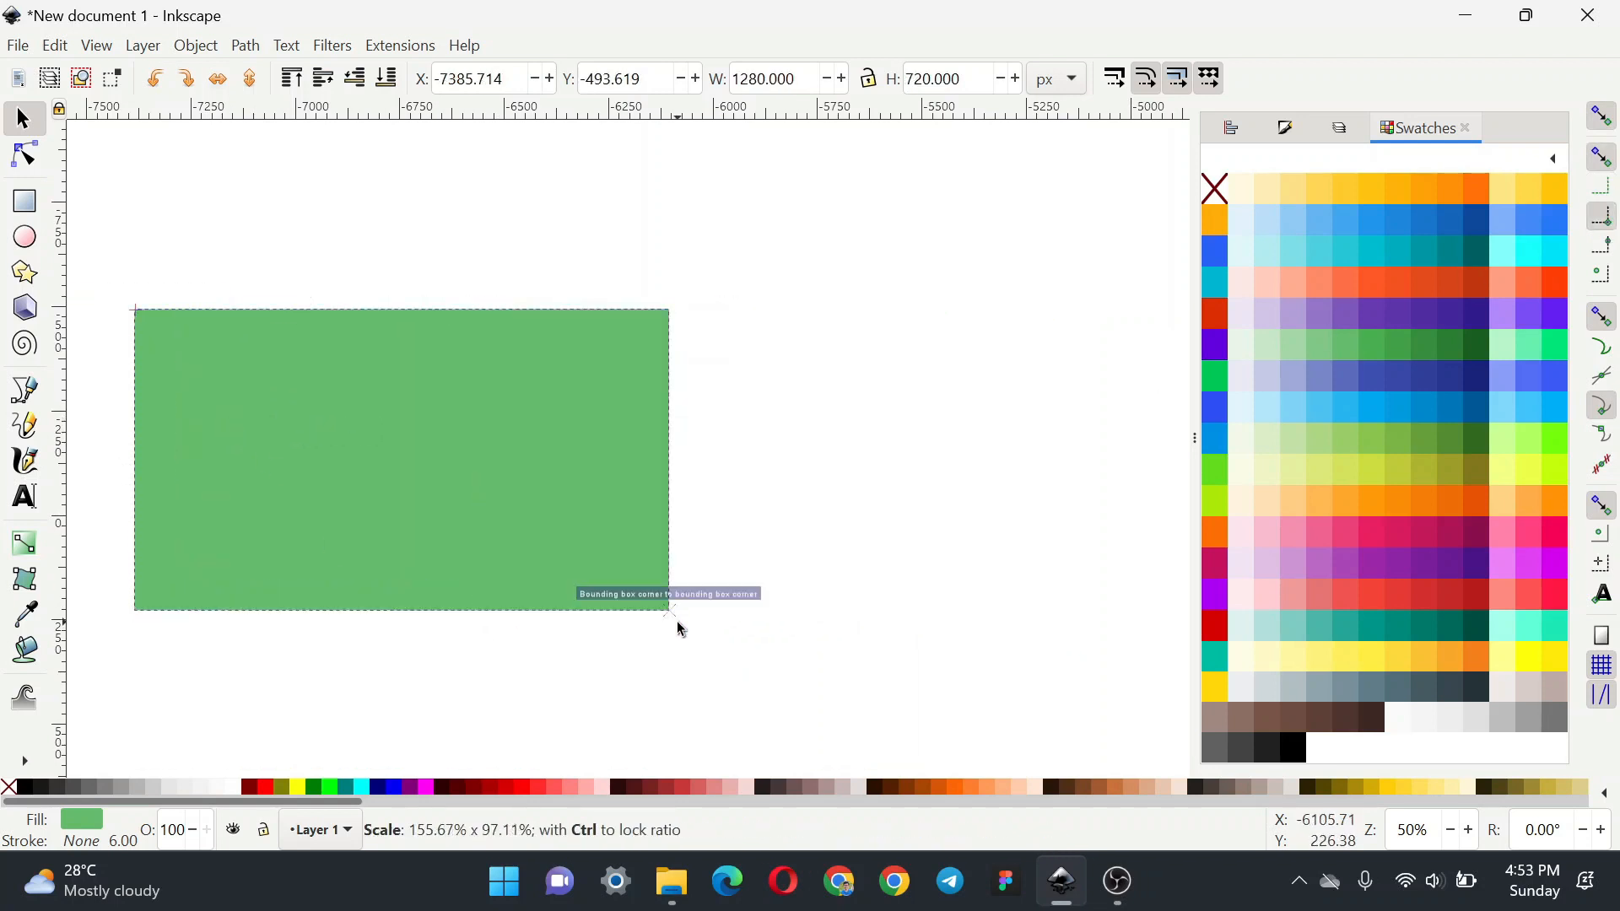
left_click_drag(448, 503, 997, 502)
Step: Set the rectangle's fill color to FFDEB4 and deselect it
scroll(844, 498, "right", 5)
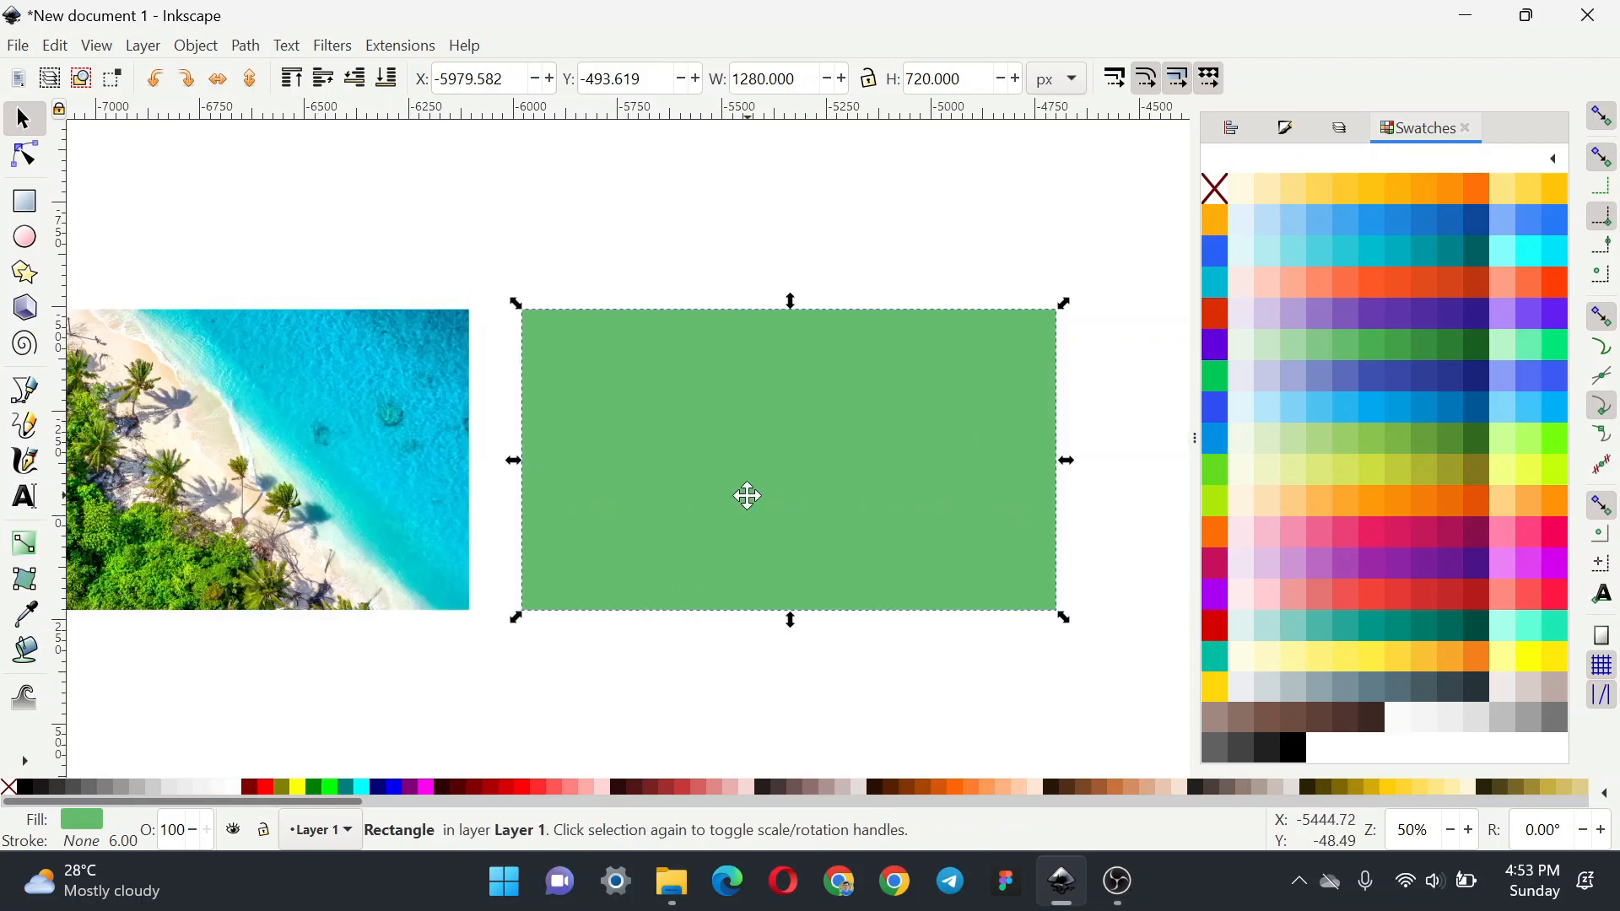
scroll(745, 491, "down", 1)
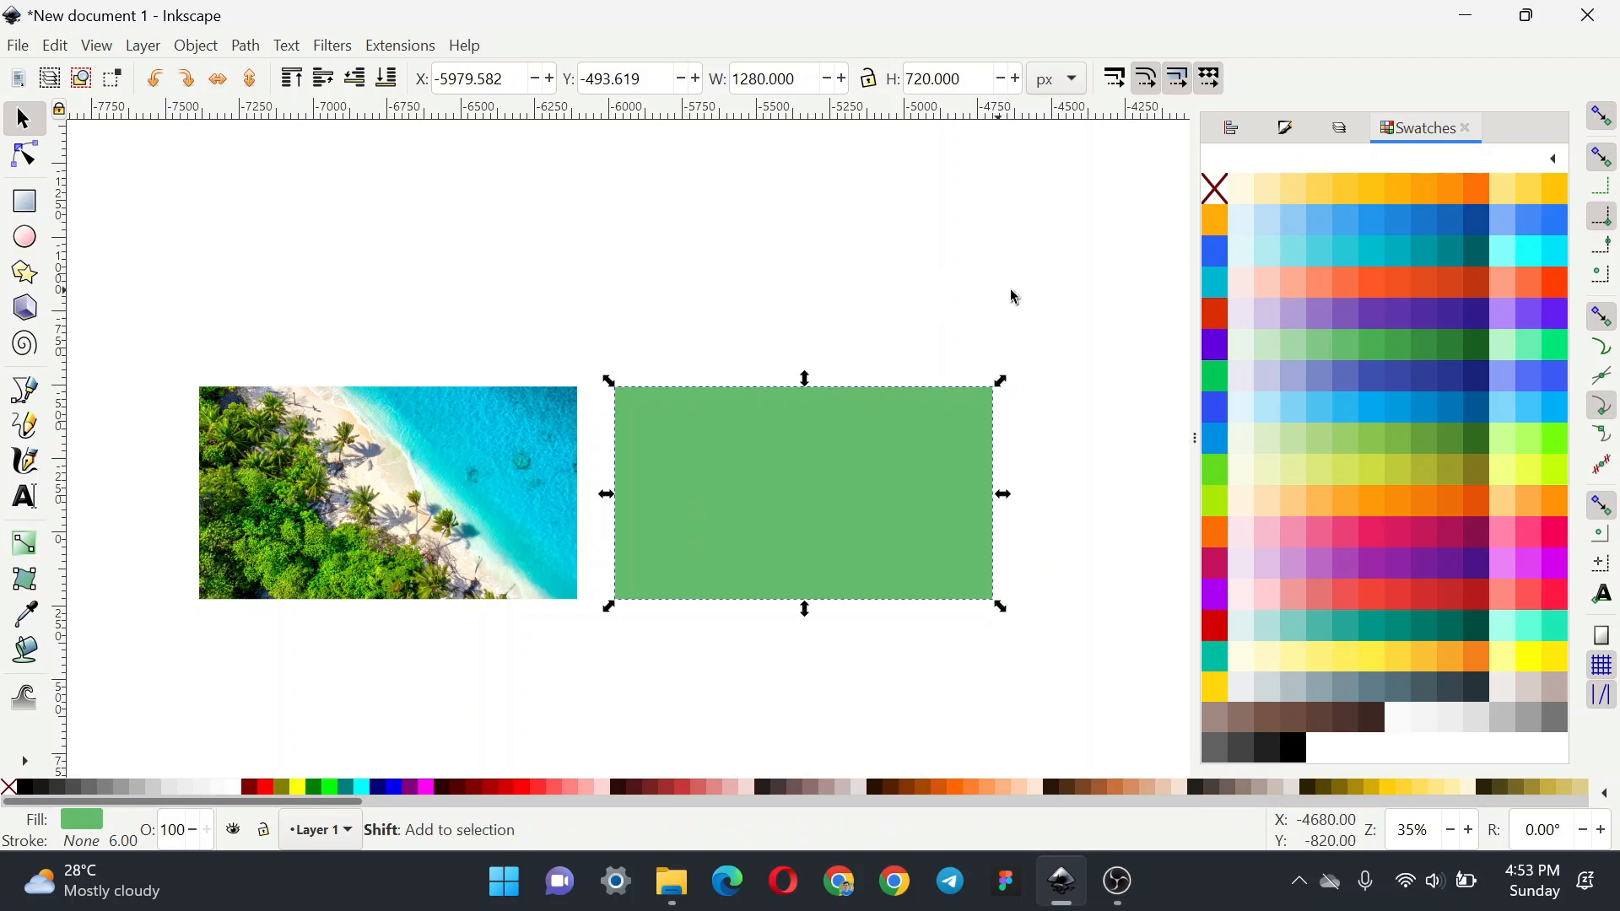
key("ctrl+shift+f")
left_click(1495, 631)
key("ctrl+a")
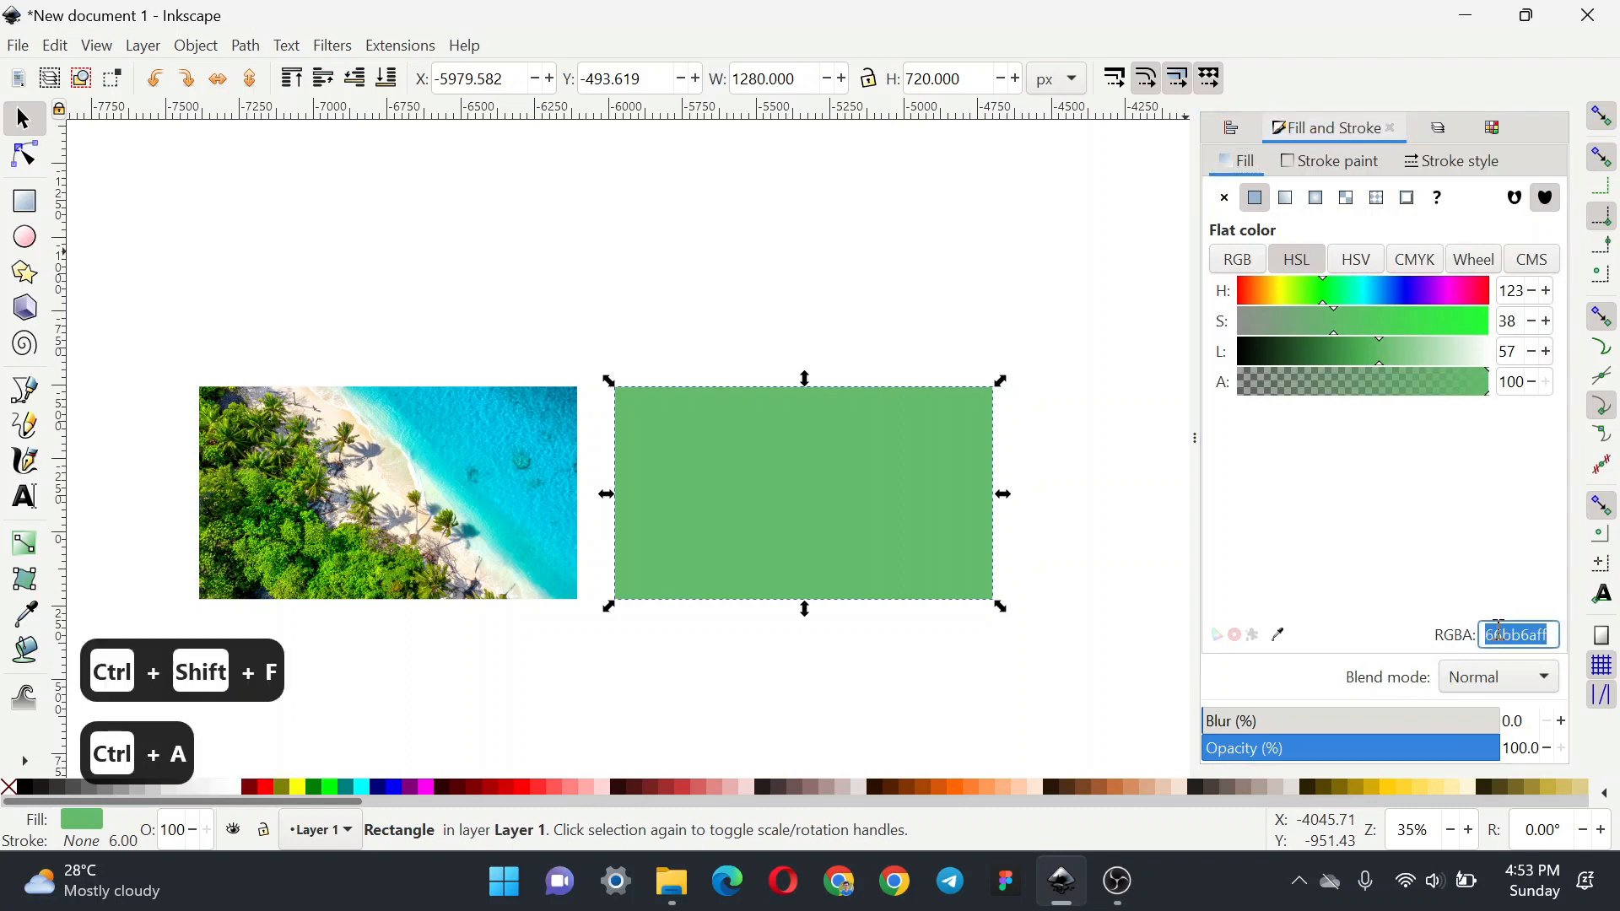
type("FFD")
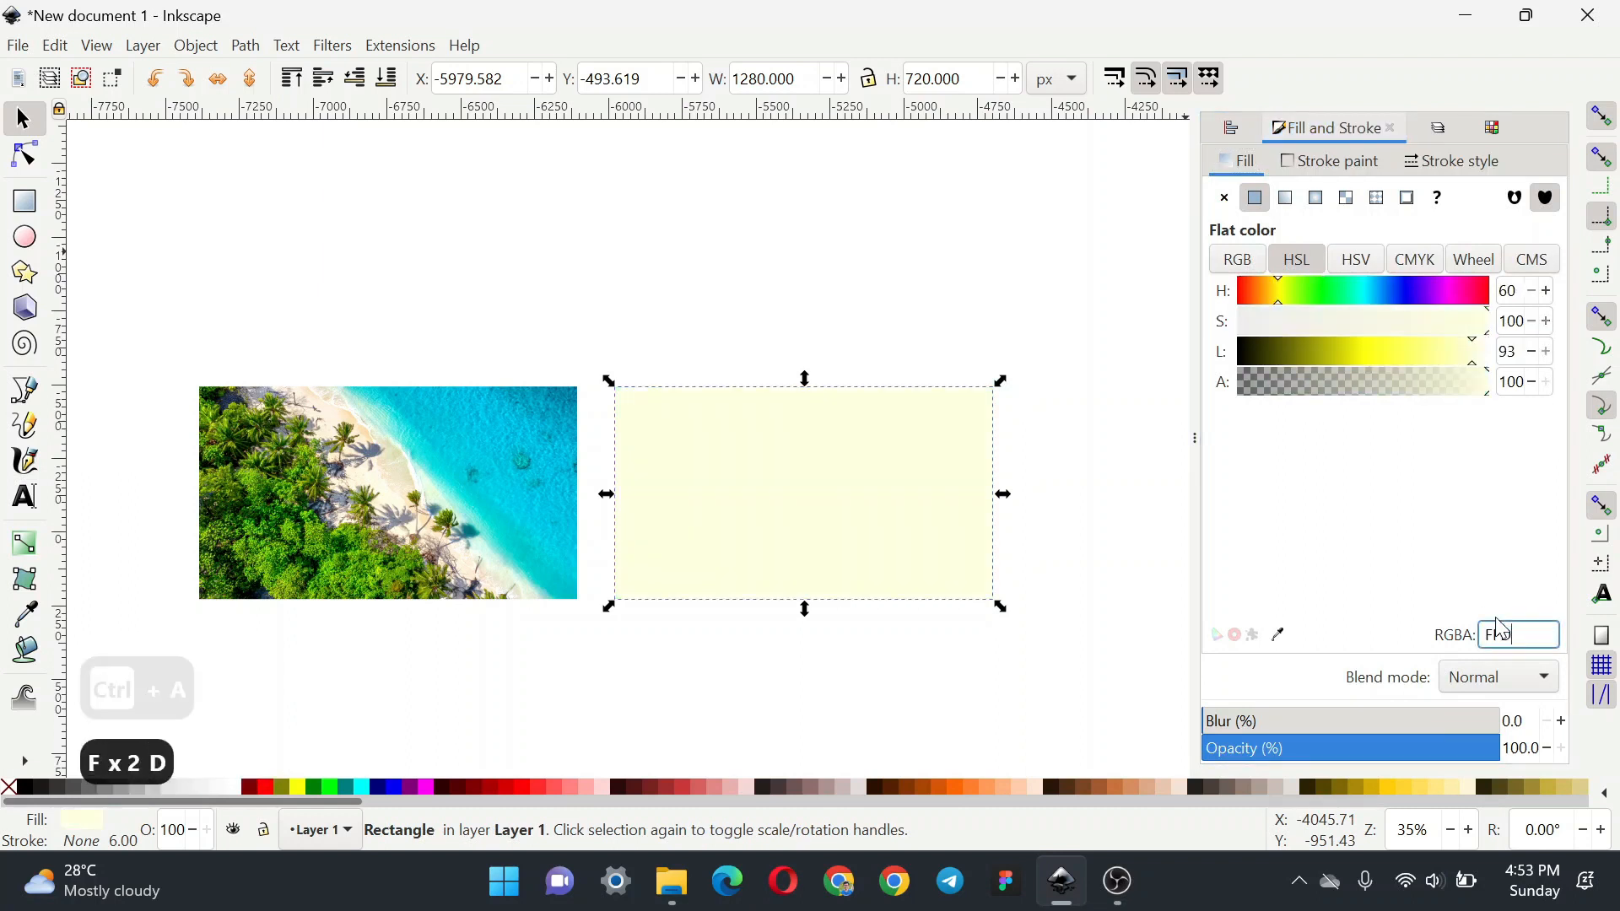
type("EB4")
key("Return")
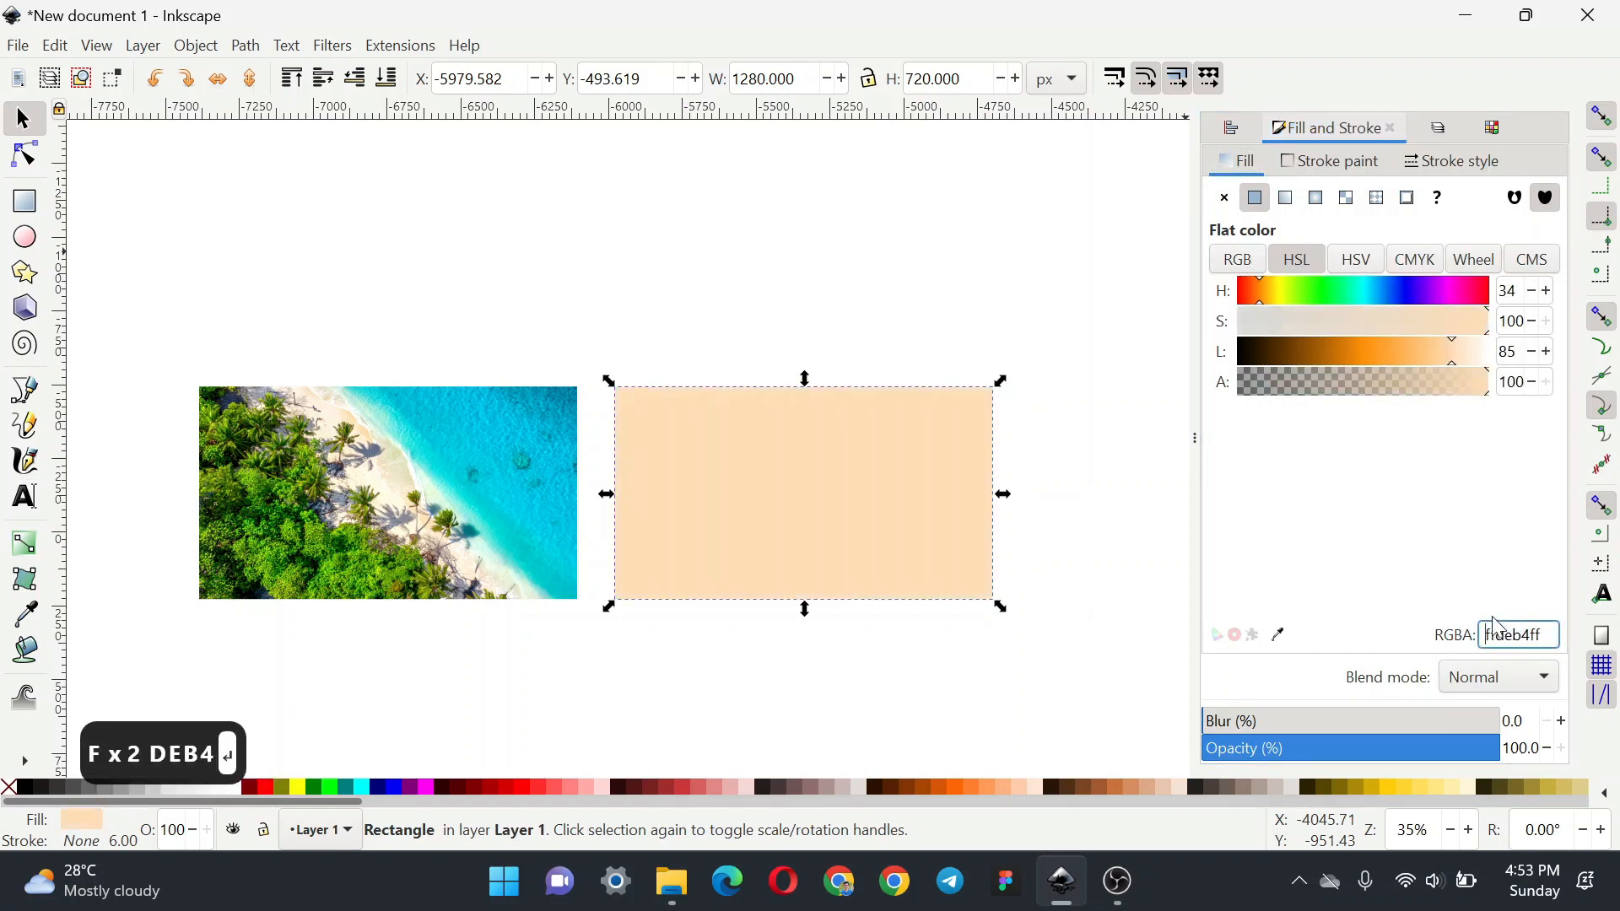
left_click(865, 278)
Step: Add the text "SVG" above the beach image and select all its characters
left_click(24, 496)
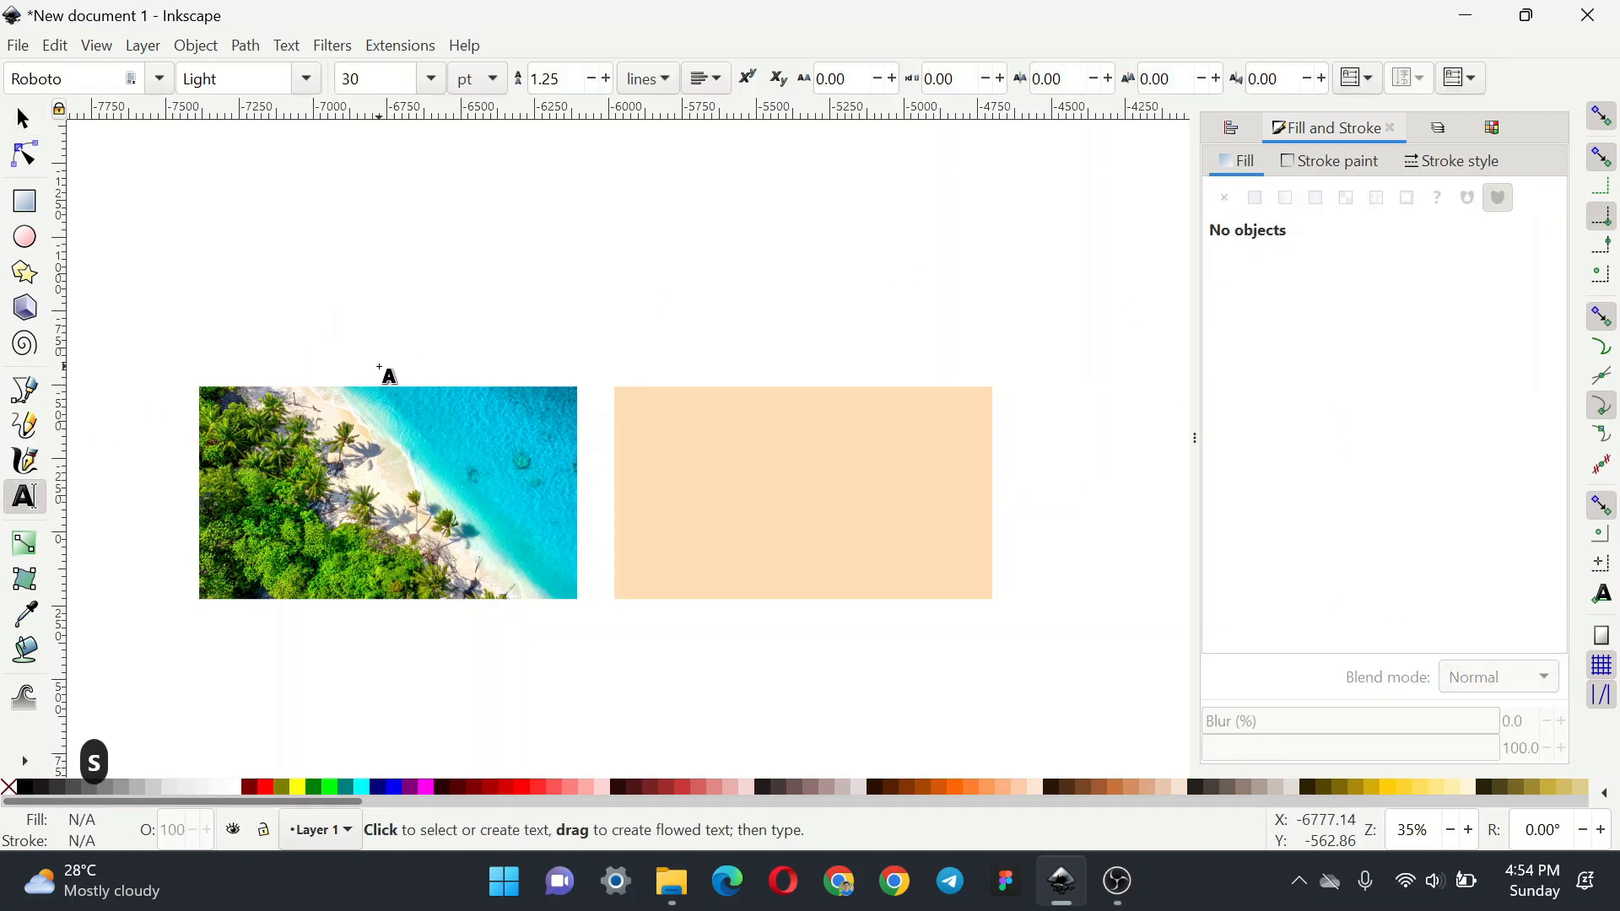
type("SVG")
key("ctrl+a")
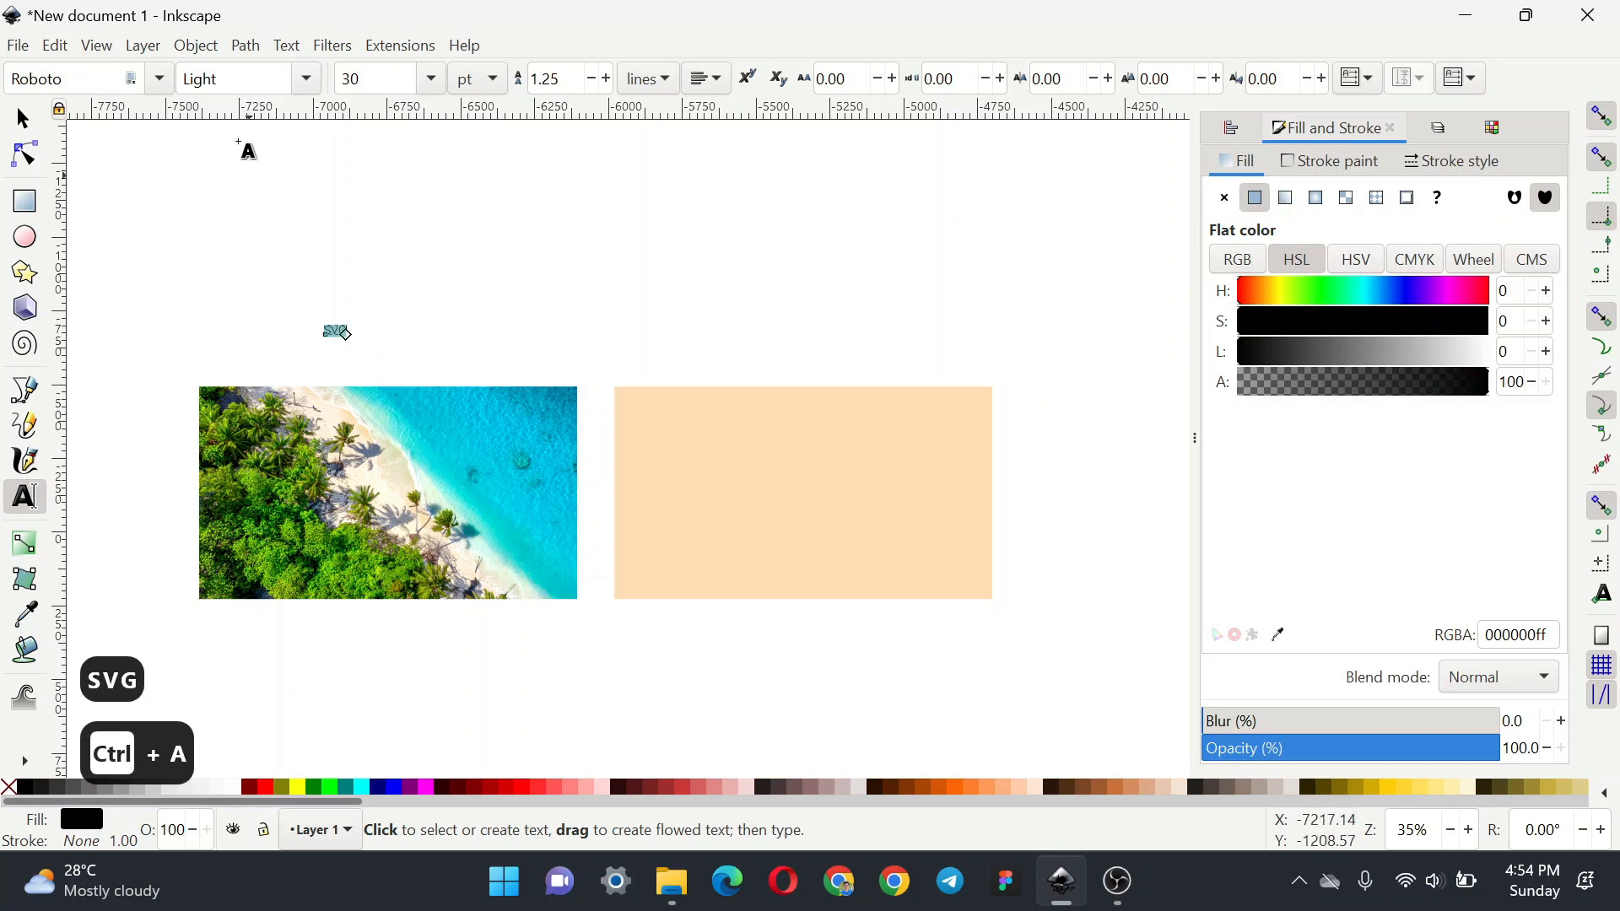
Step: Format the SVG text in Montserrat Heavy at 210 pt
left_click(113, 86)
key("ctrl+a")
type("Mont")
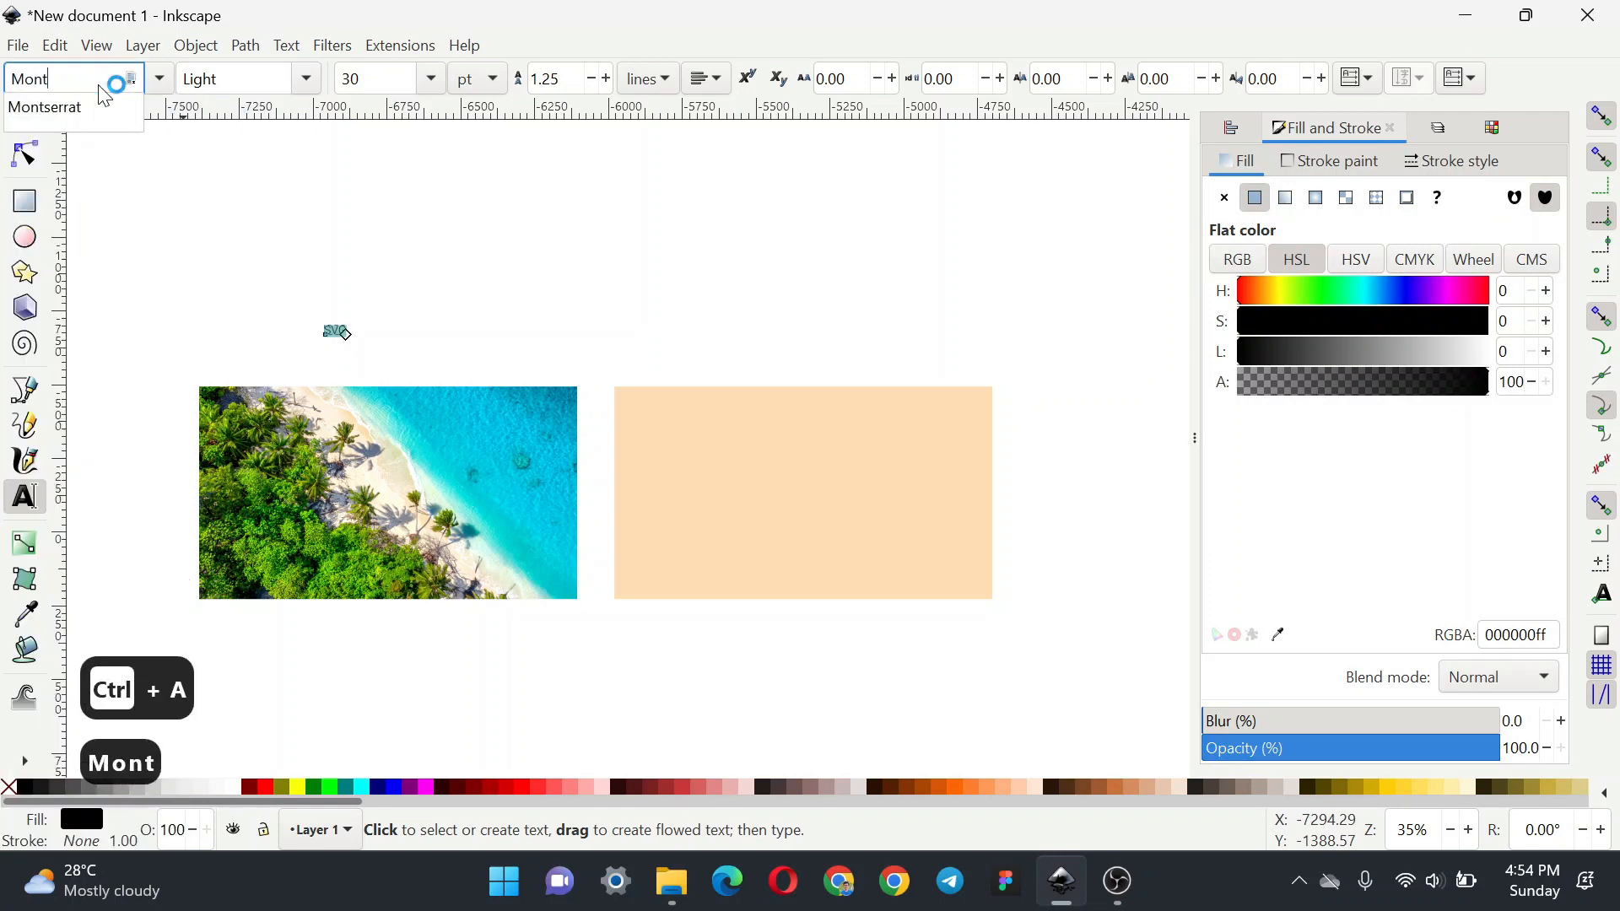
left_click(91, 105)
left_click(304, 81)
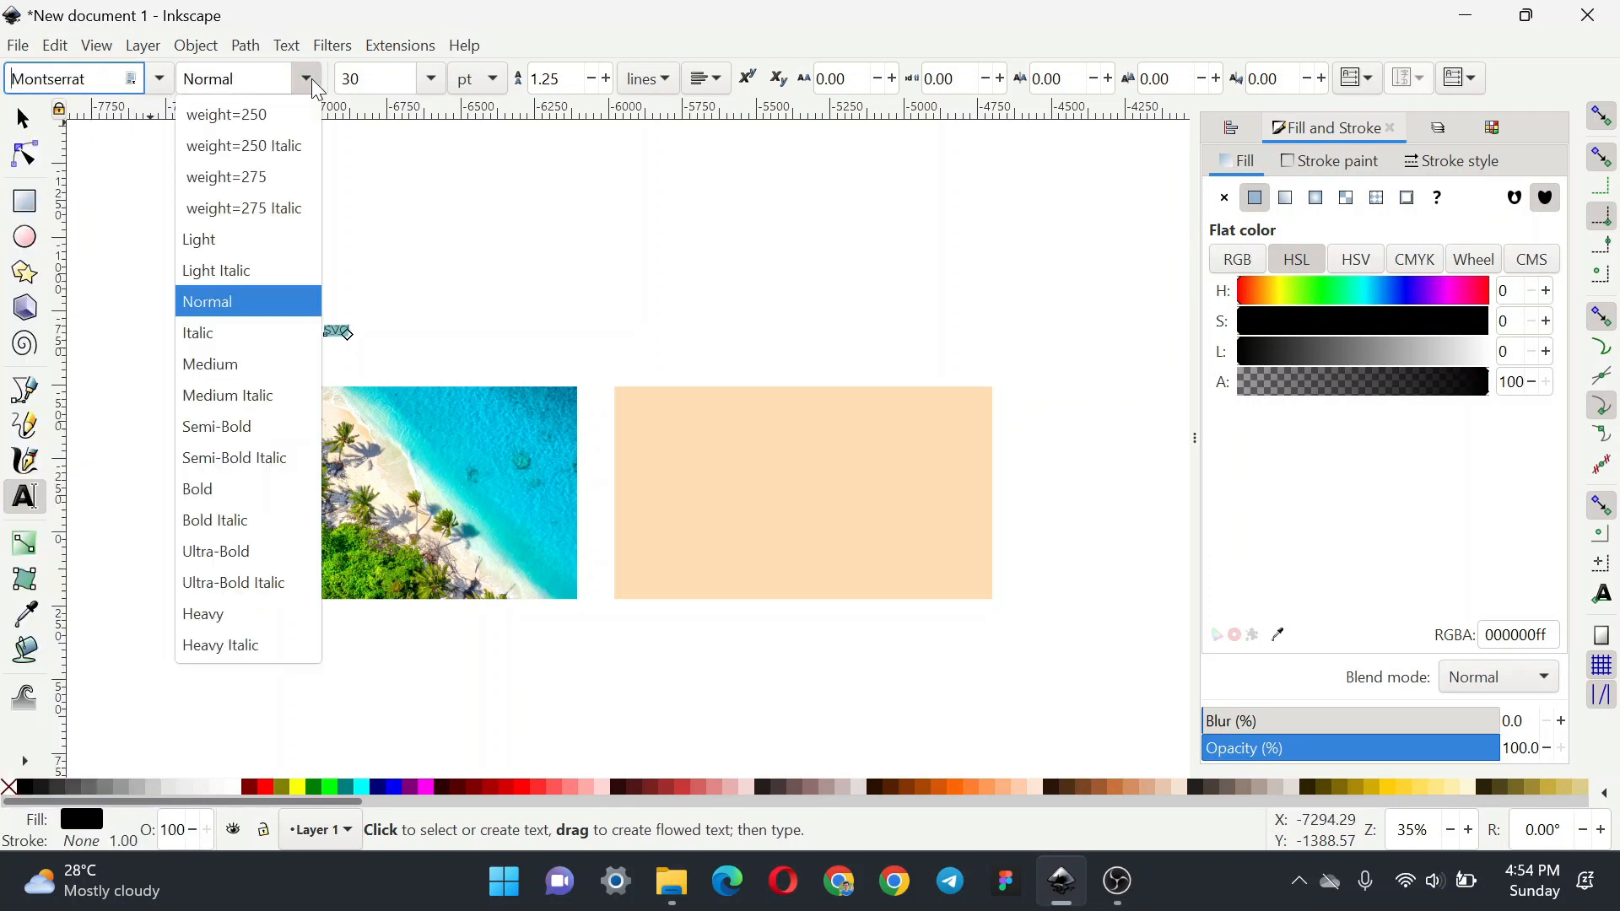
left_click(280, 600)
left_click(388, 80)
key("ctrl+a")
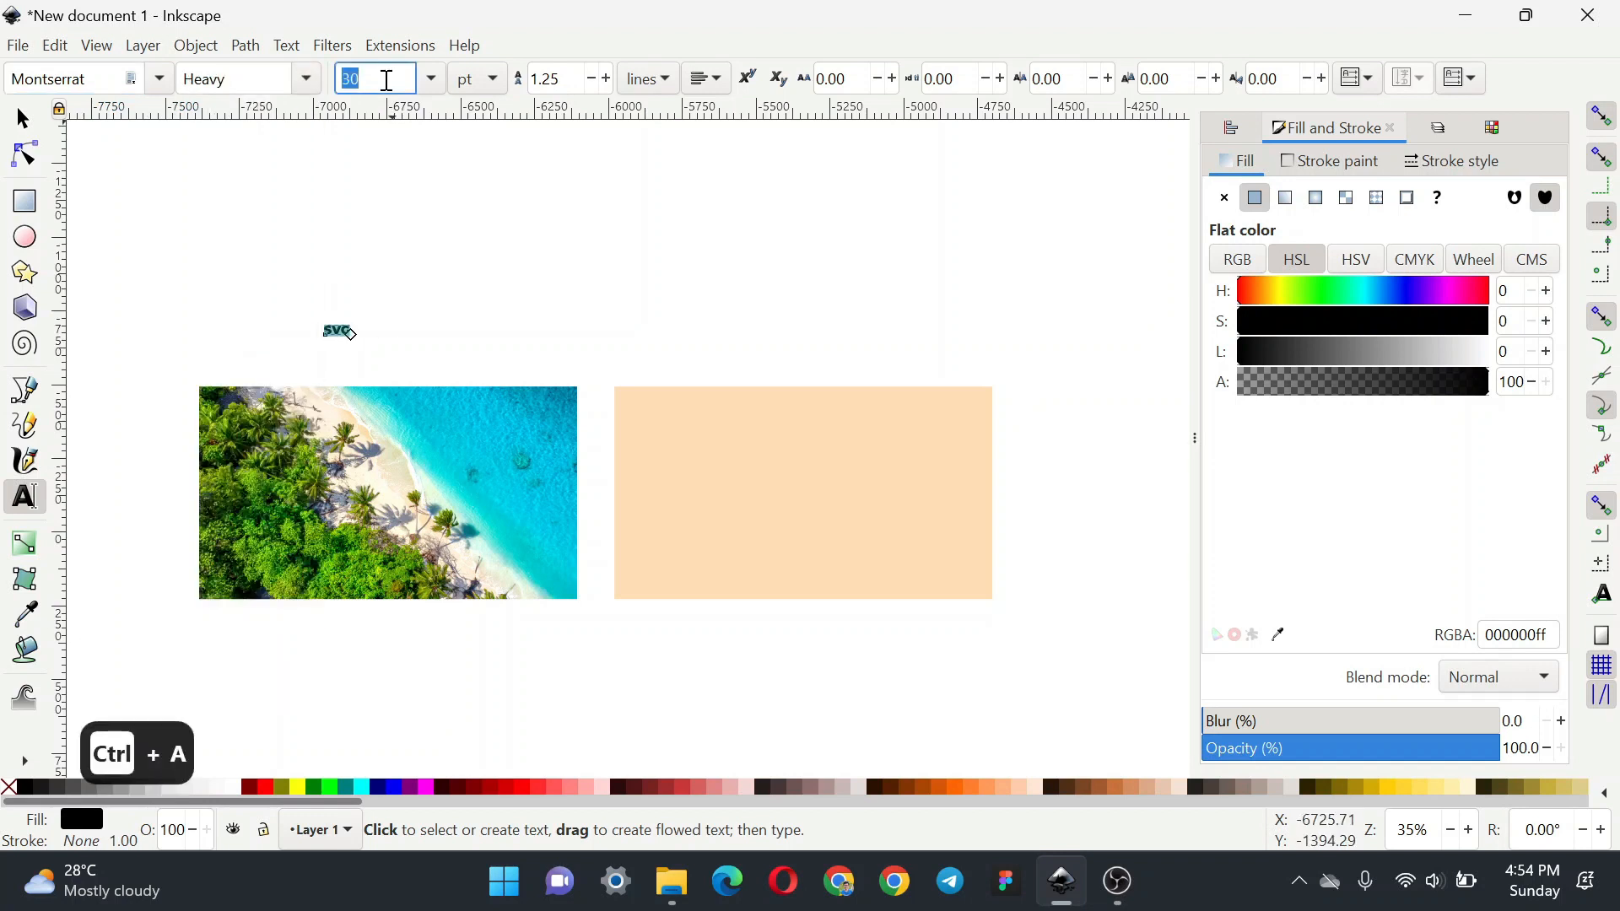
type("2")
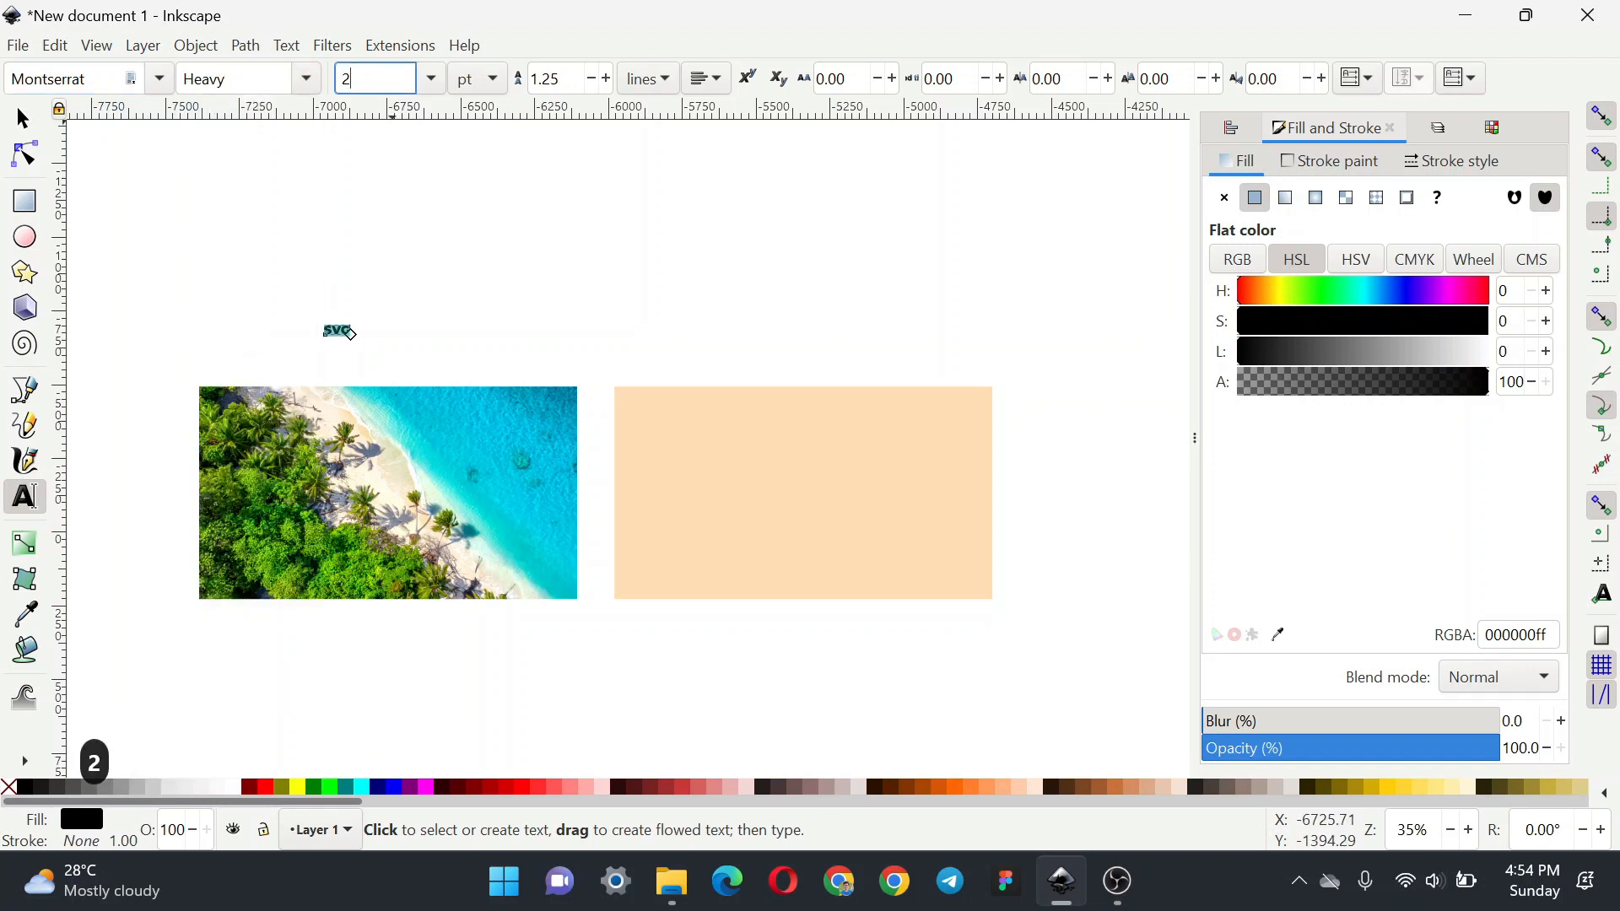
type("10")
key("Return")
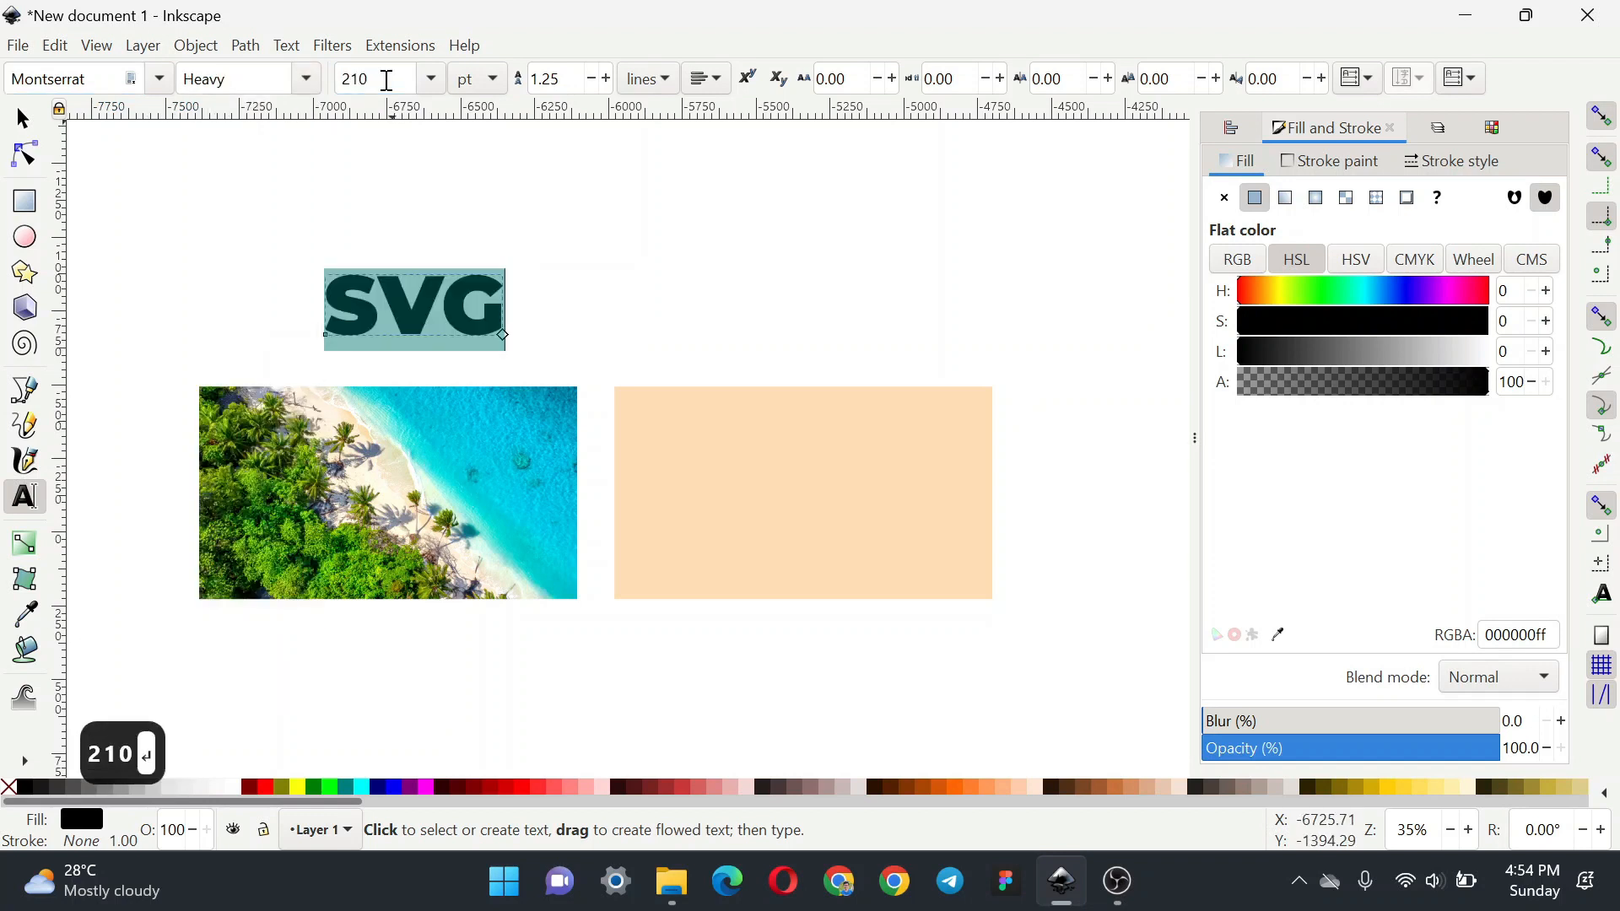
Step: Center the SVG text horizontally and vertically on the beach image
left_click(23, 118)
left_click(556, 456, "shift")
key("ctrl+shift+a")
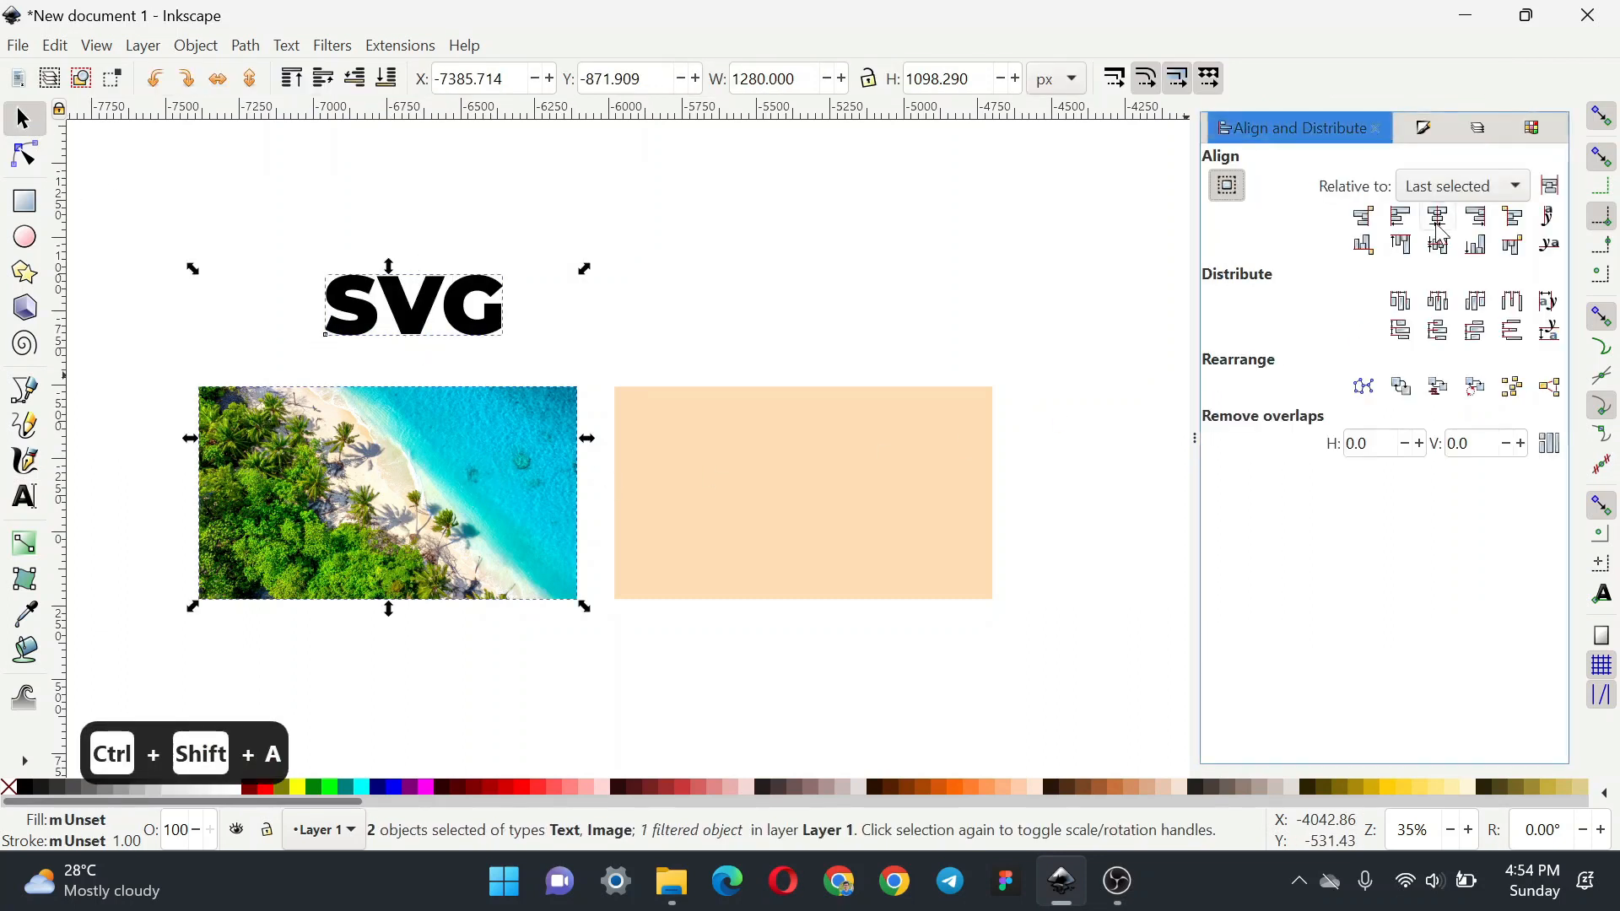
left_click(1438, 217)
left_click(1439, 244)
left_click(774, 290)
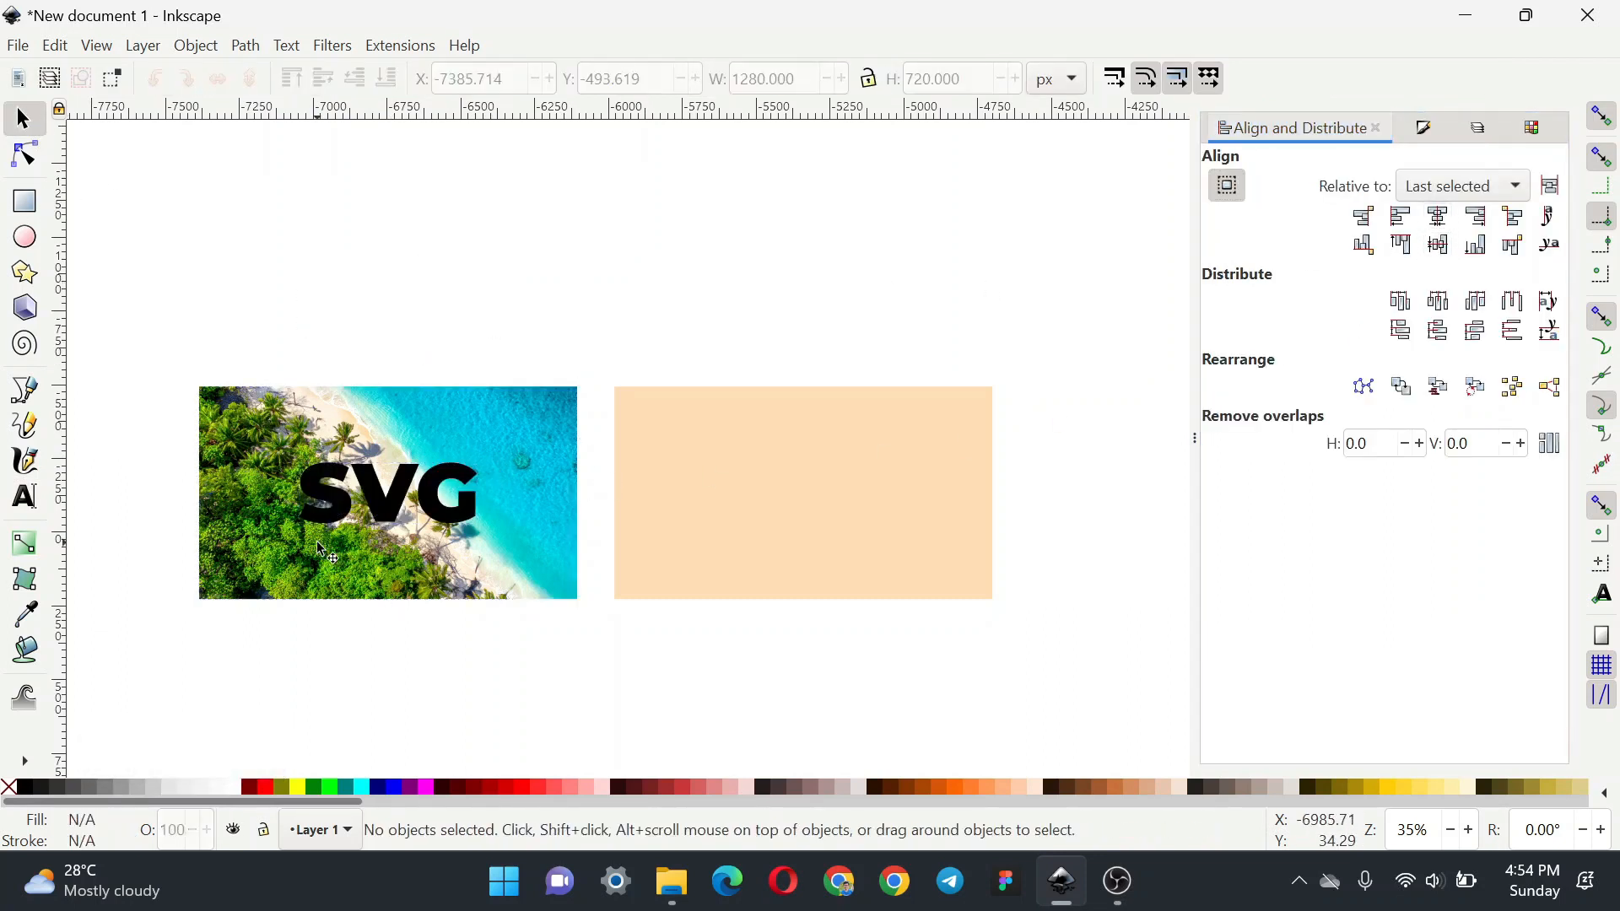
Step: Move the peach rectangle exactly over the beach image and lower it to the bottom of the stack
scroll(579, 507, "up", 1, "ctrl")
left_click(752, 423)
scroll(721, 447, "left", 4)
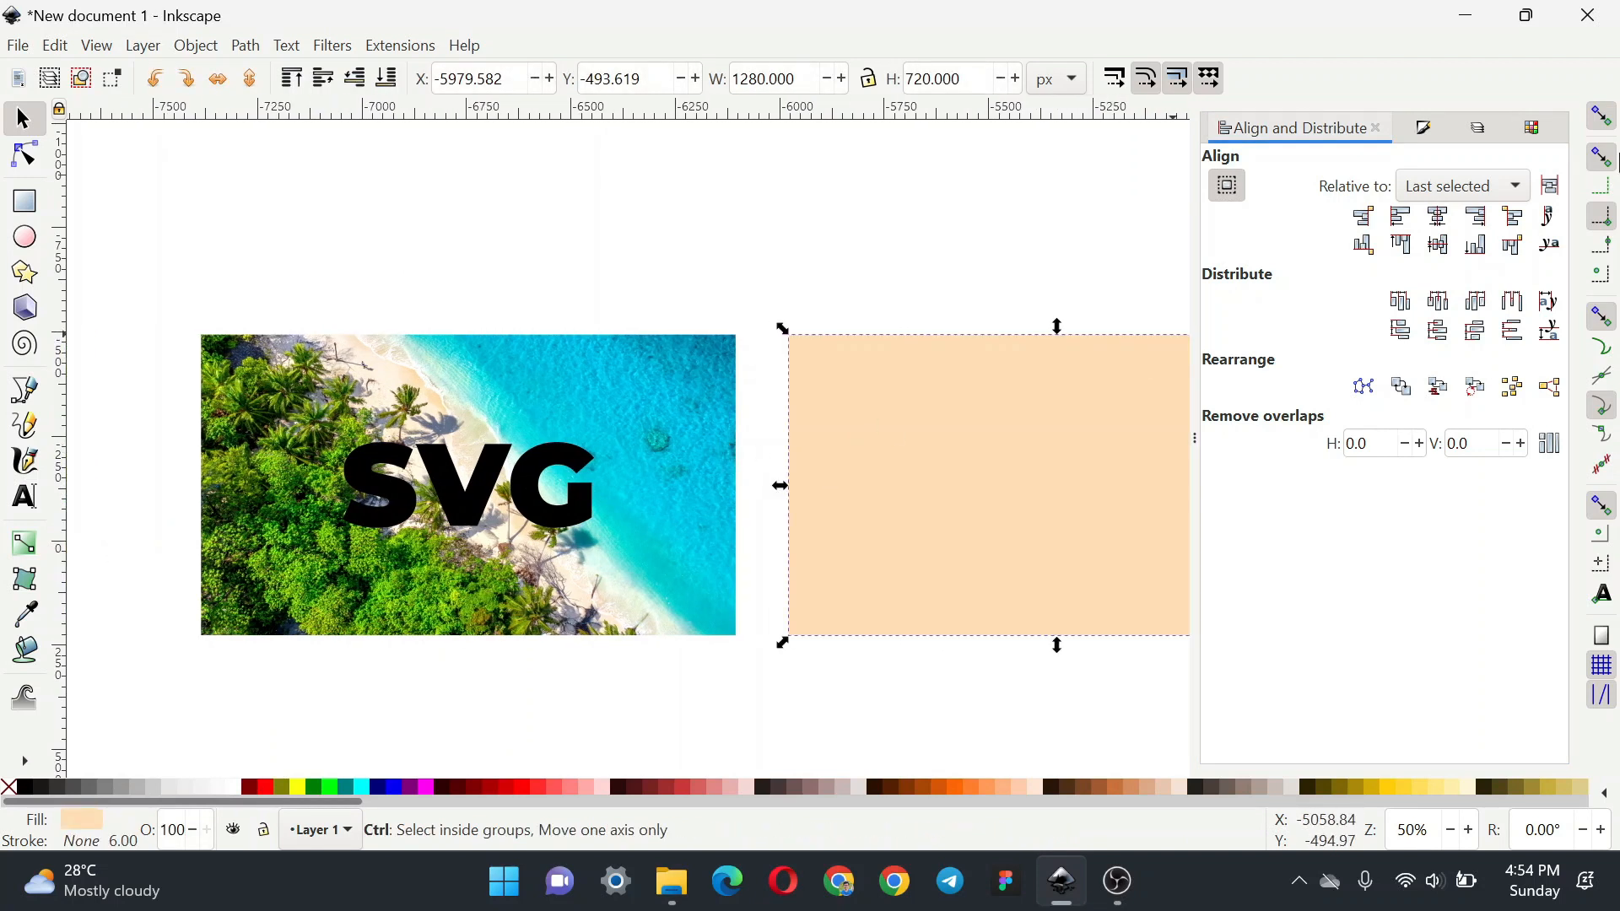
left_click_drag(951, 372, 233, 374)
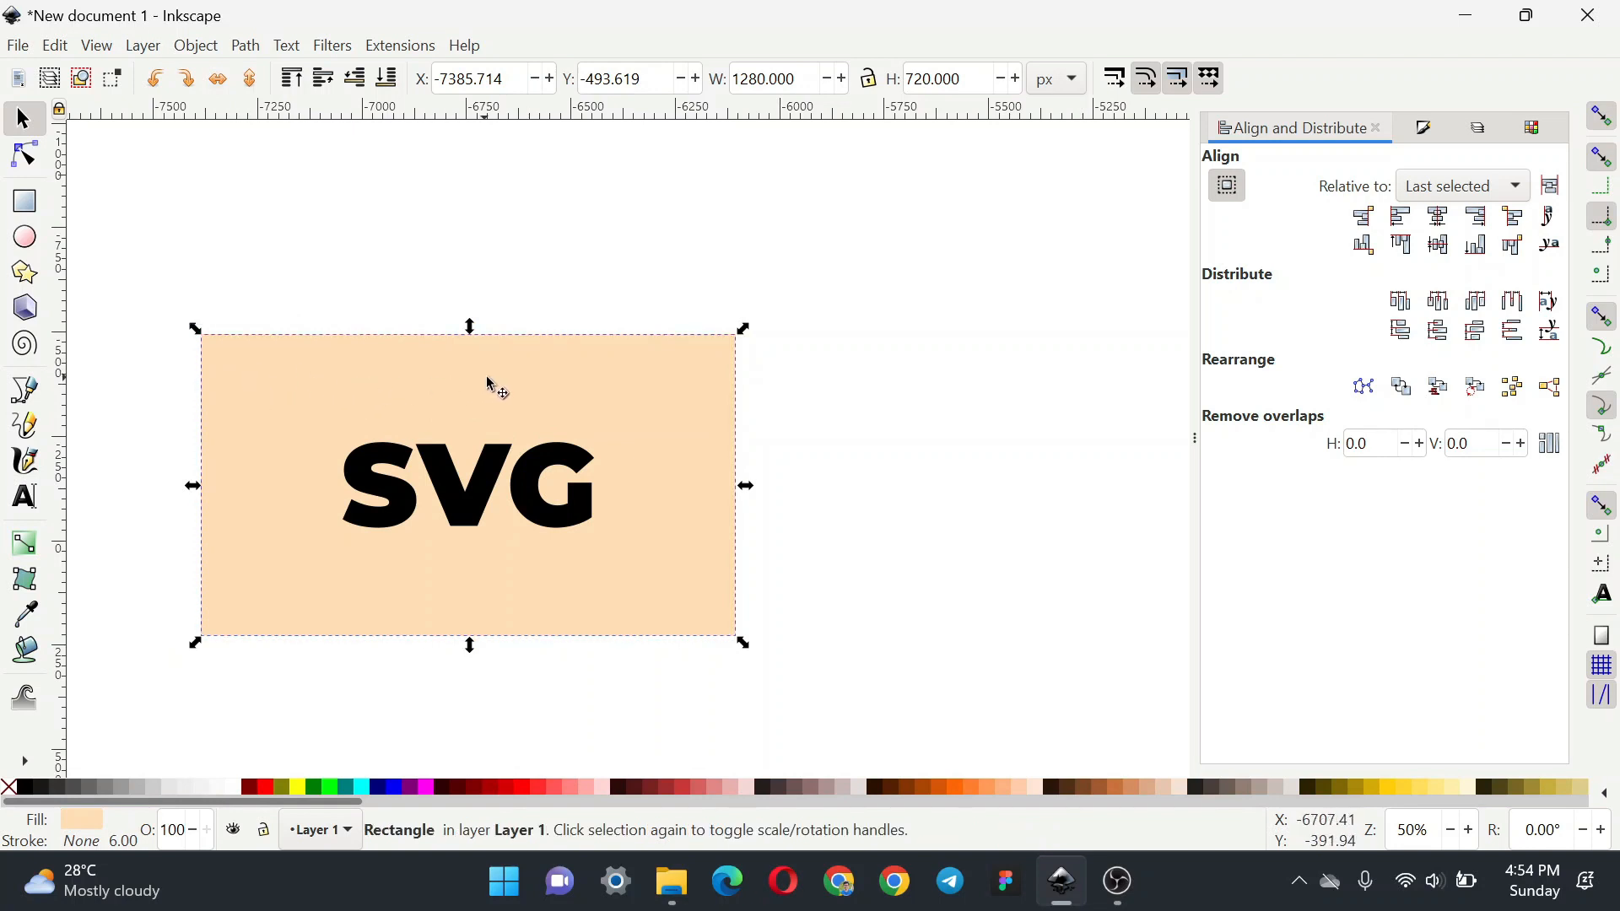
left_click(385, 83)
Step: Select the beach image together with the SVG text
left_click(583, 224)
left_click(644, 427)
left_click(541, 478, "shift")
scroll(541, 478, "down", 1)
left_click_drag(479, 421, 859, 371)
key("ctrl+z")
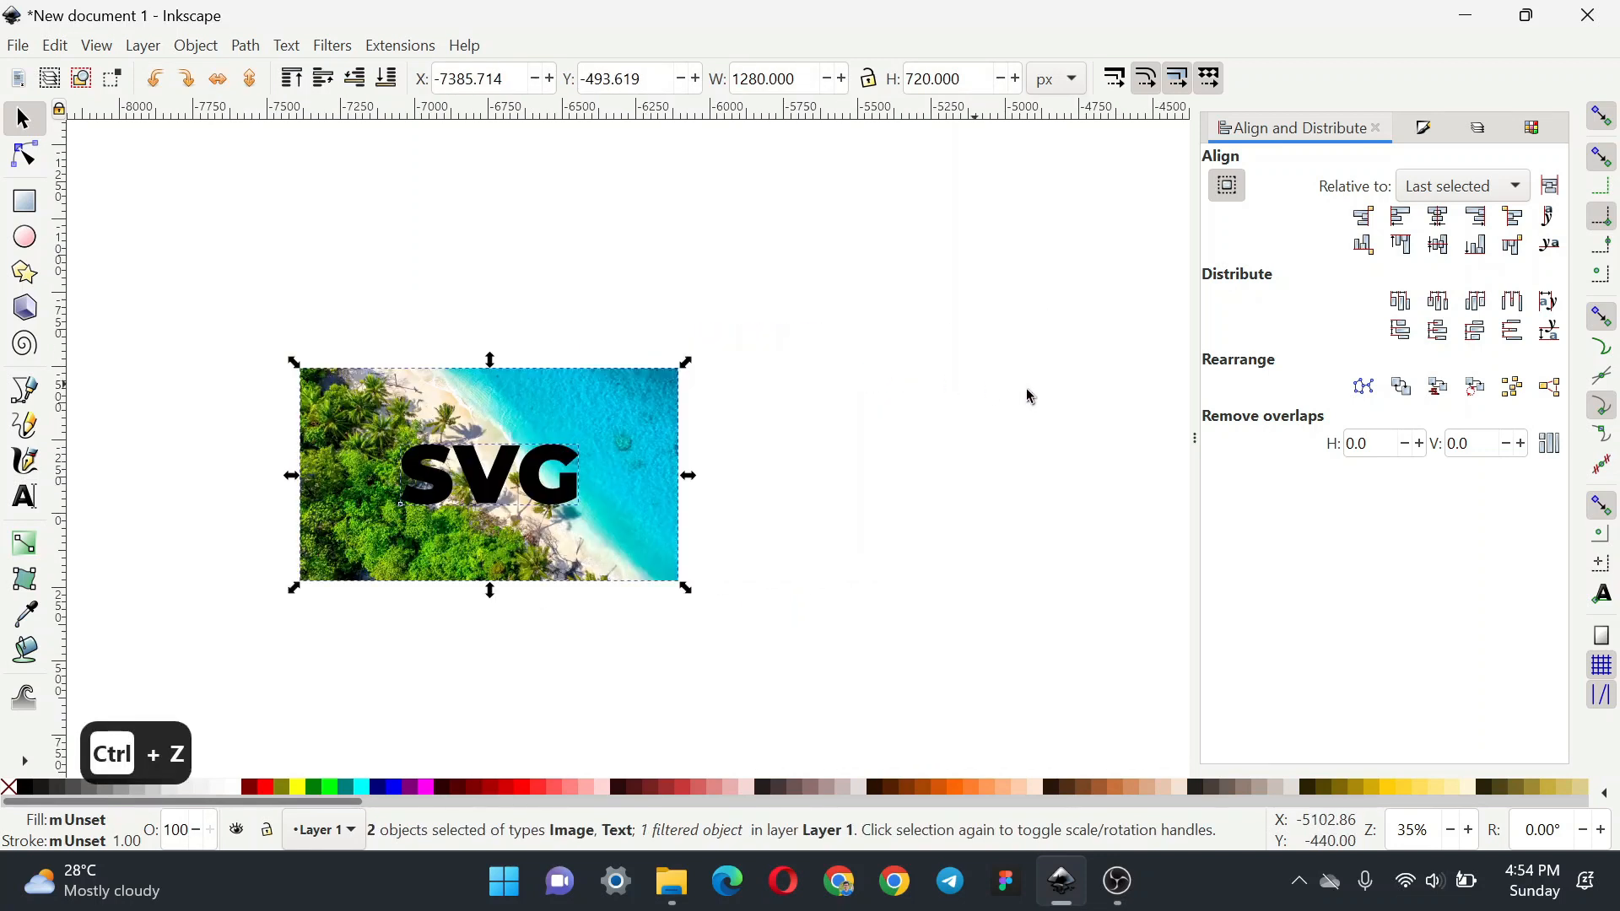
Step: Open the Objects list and rename the beach image object as Your-Images
left_click(919, 325)
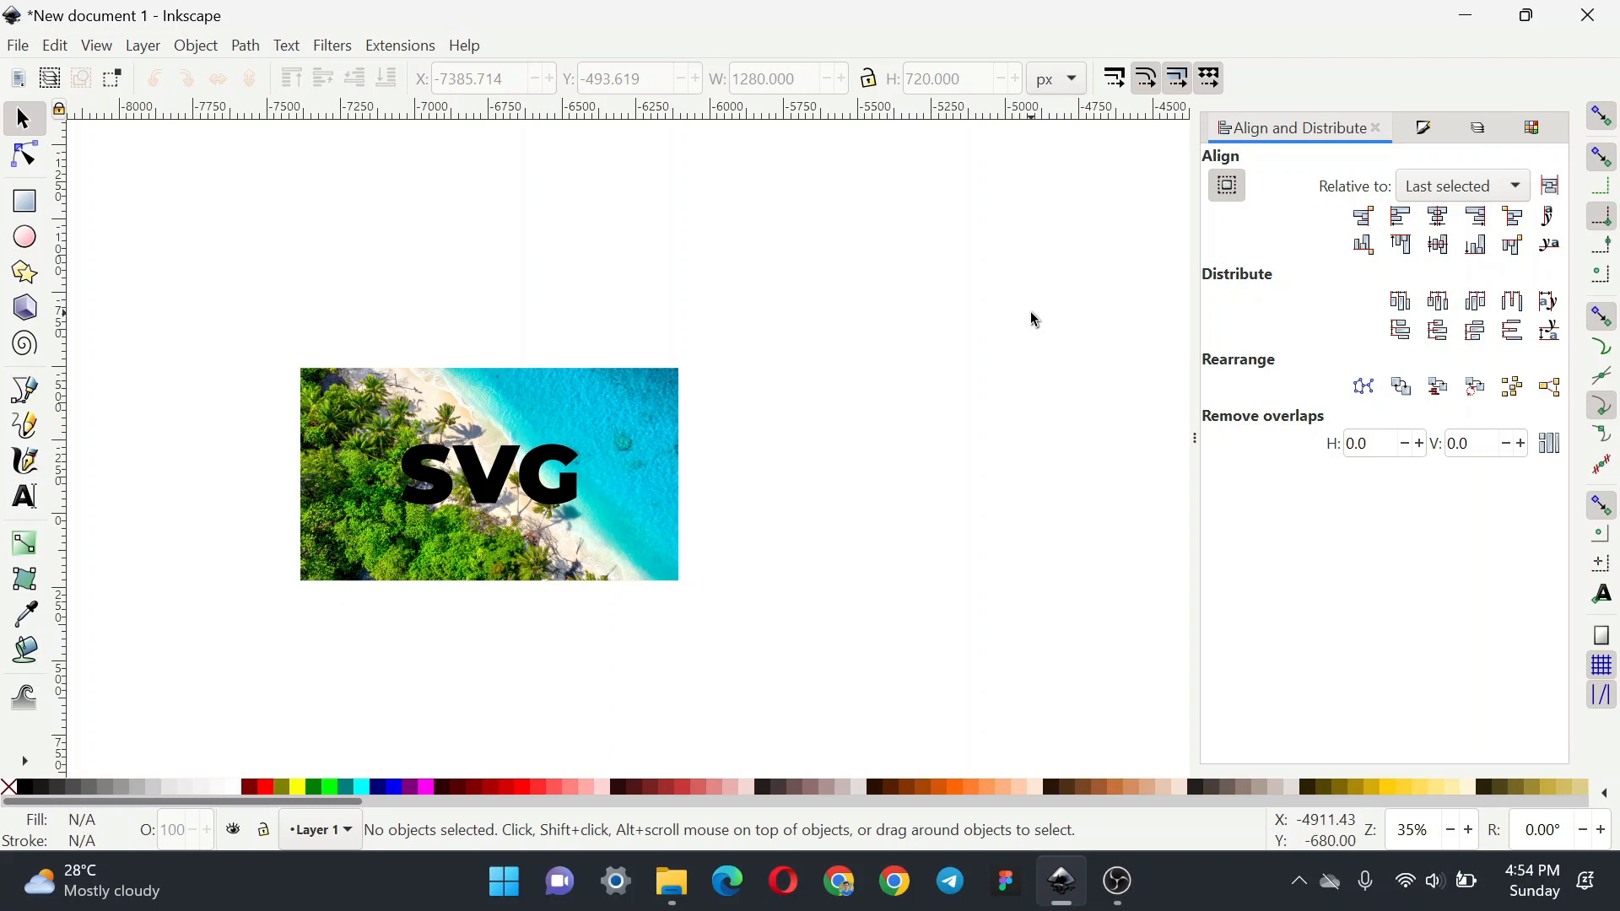
left_click(196, 46)
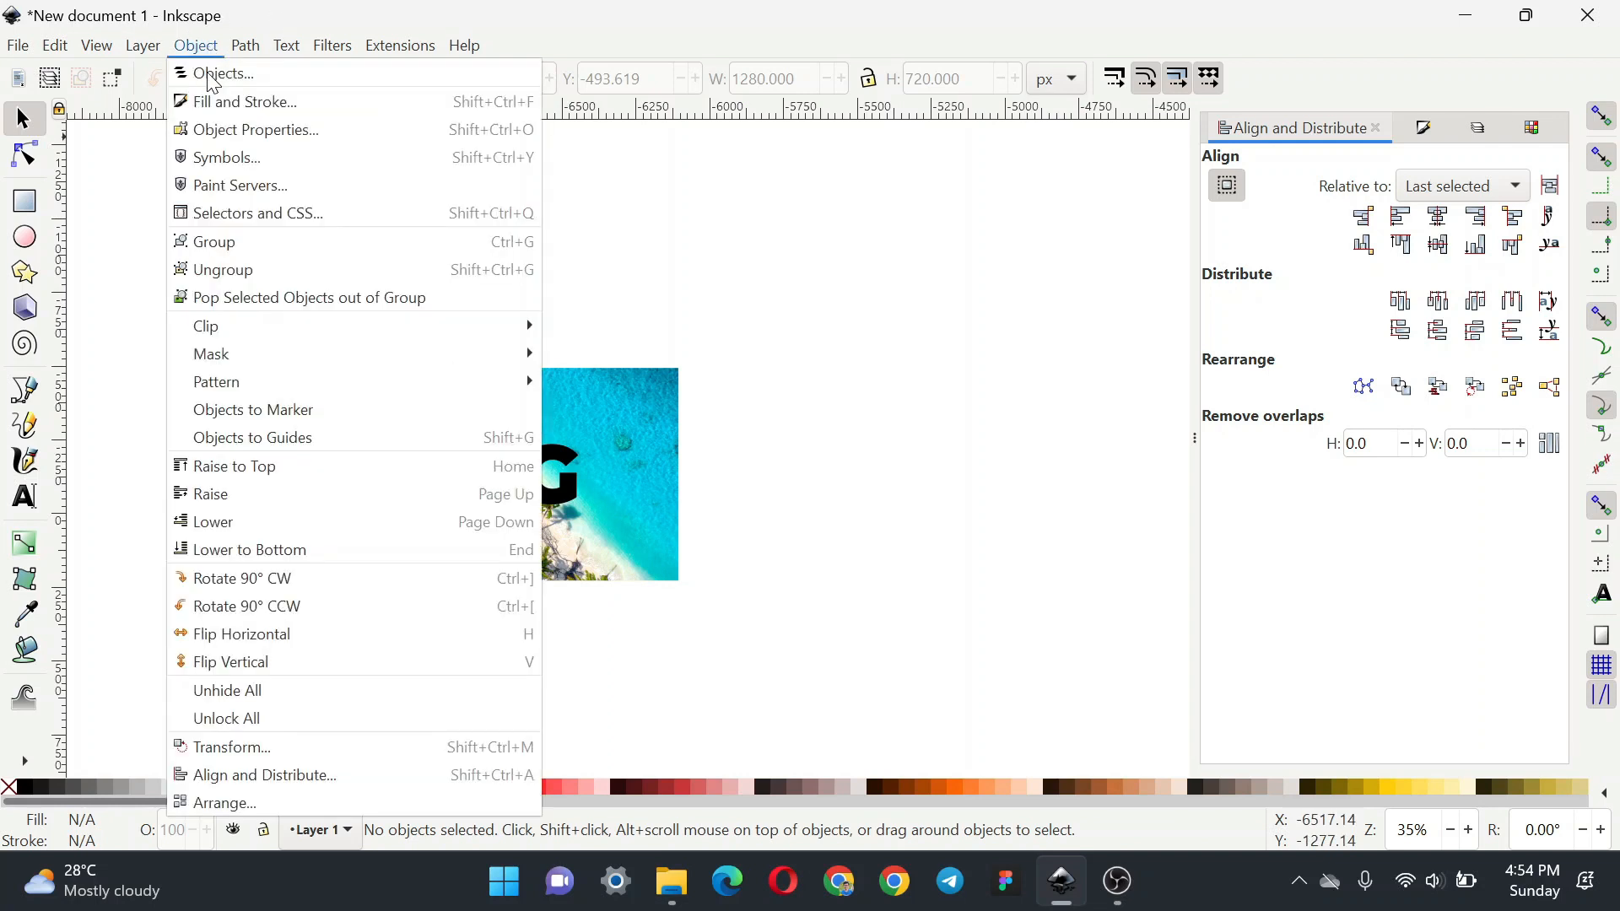
left_click(211, 76)
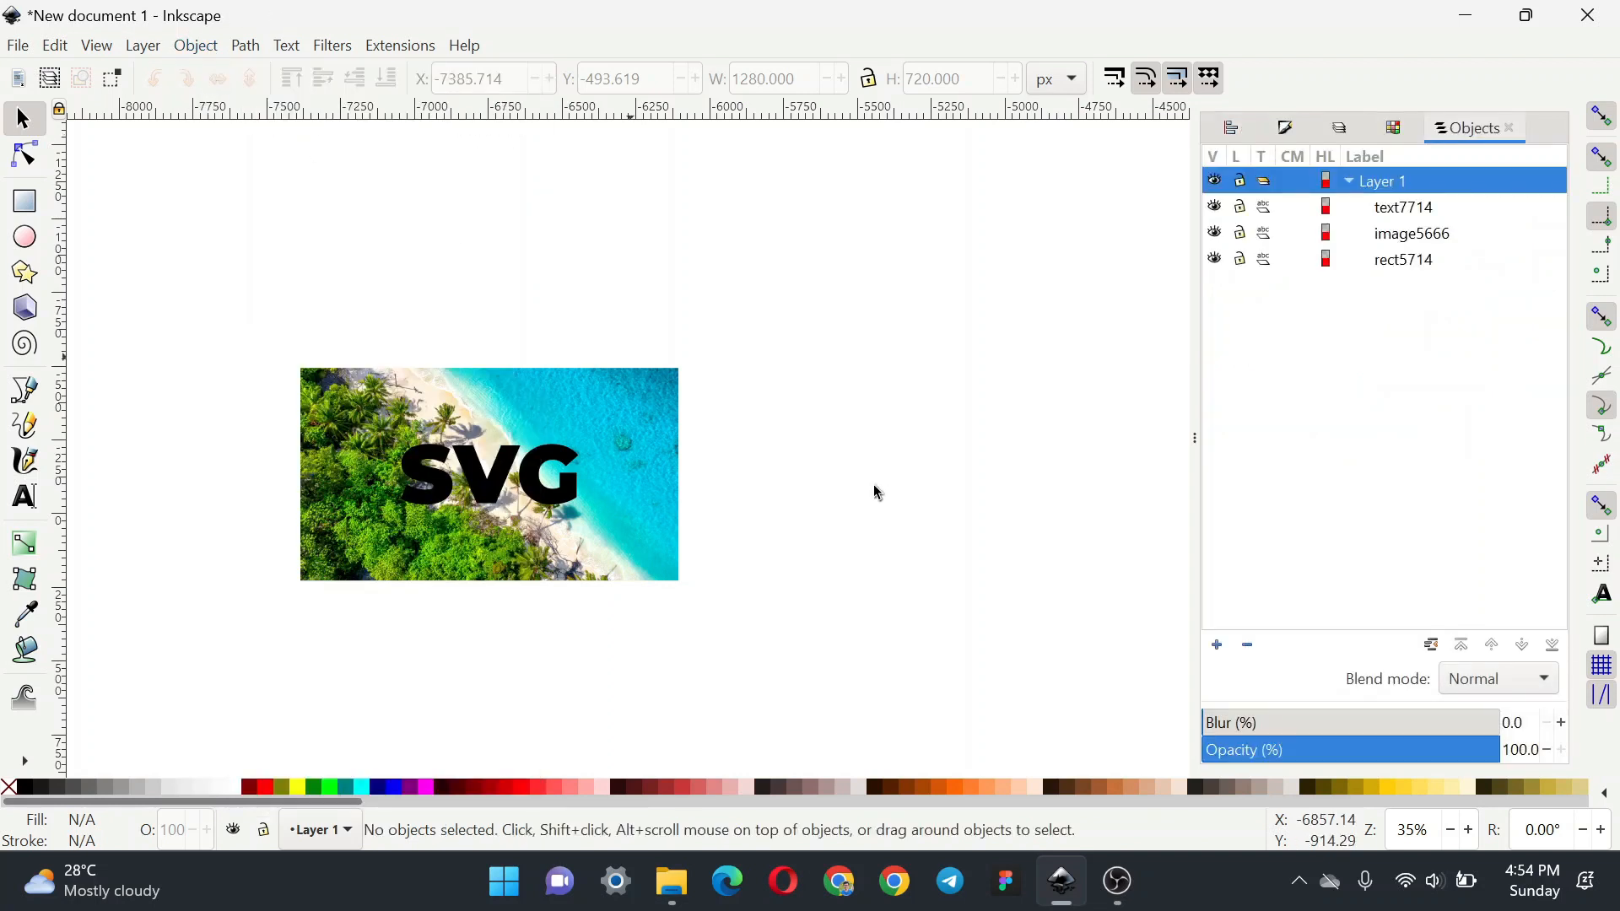
left_click(1215, 235)
left_click(1217, 234)
left_click(1456, 236)
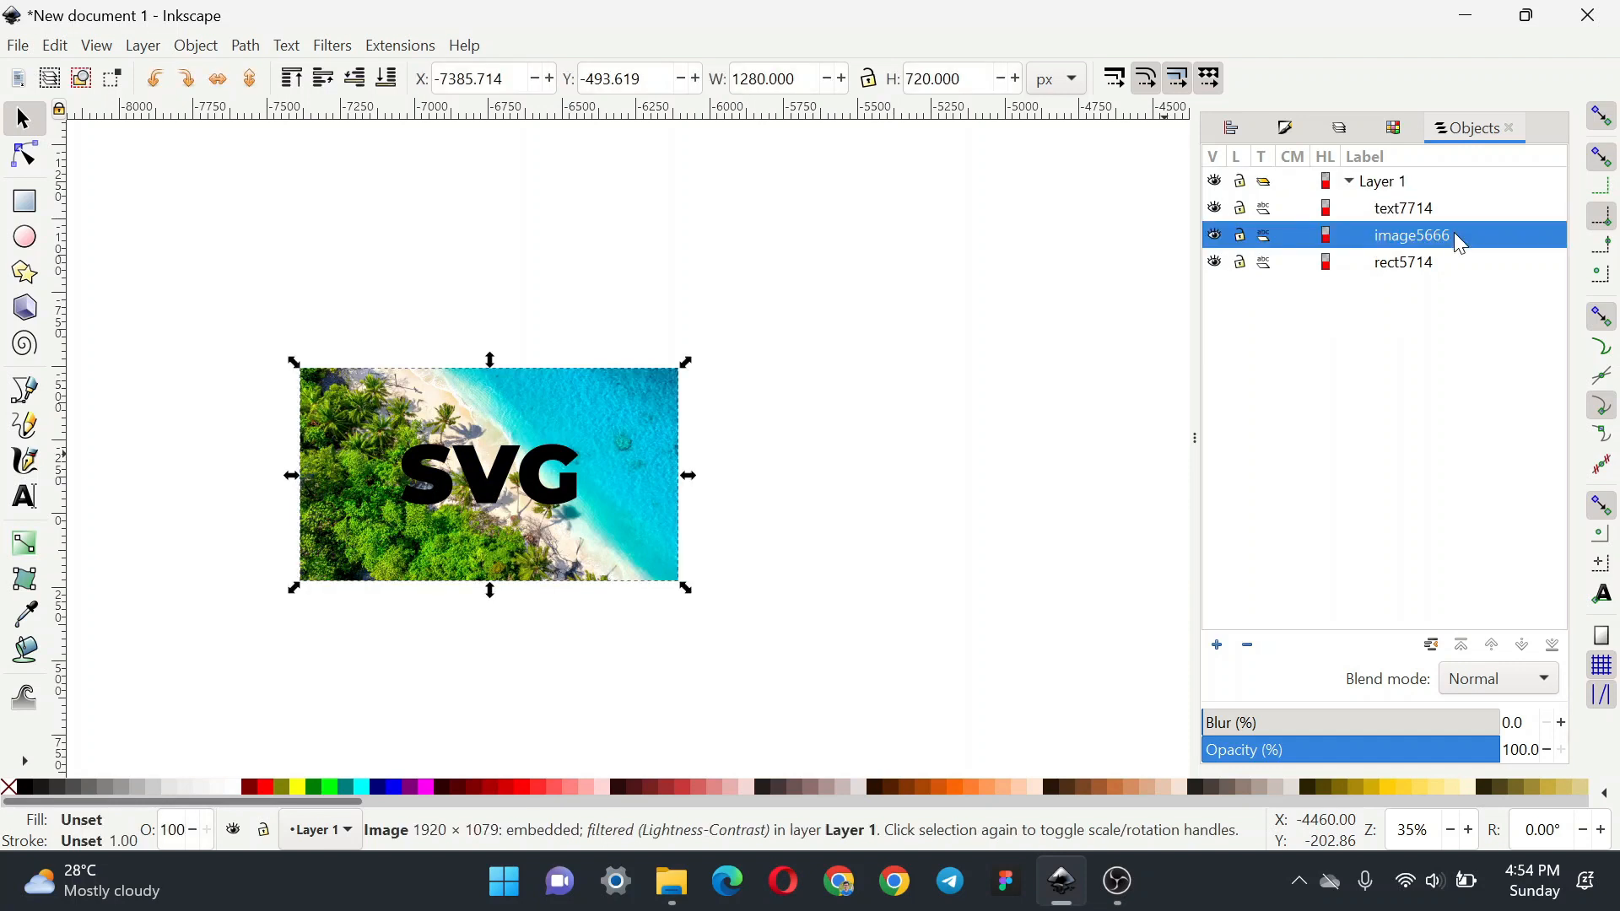
left_click(1439, 238)
type("You")
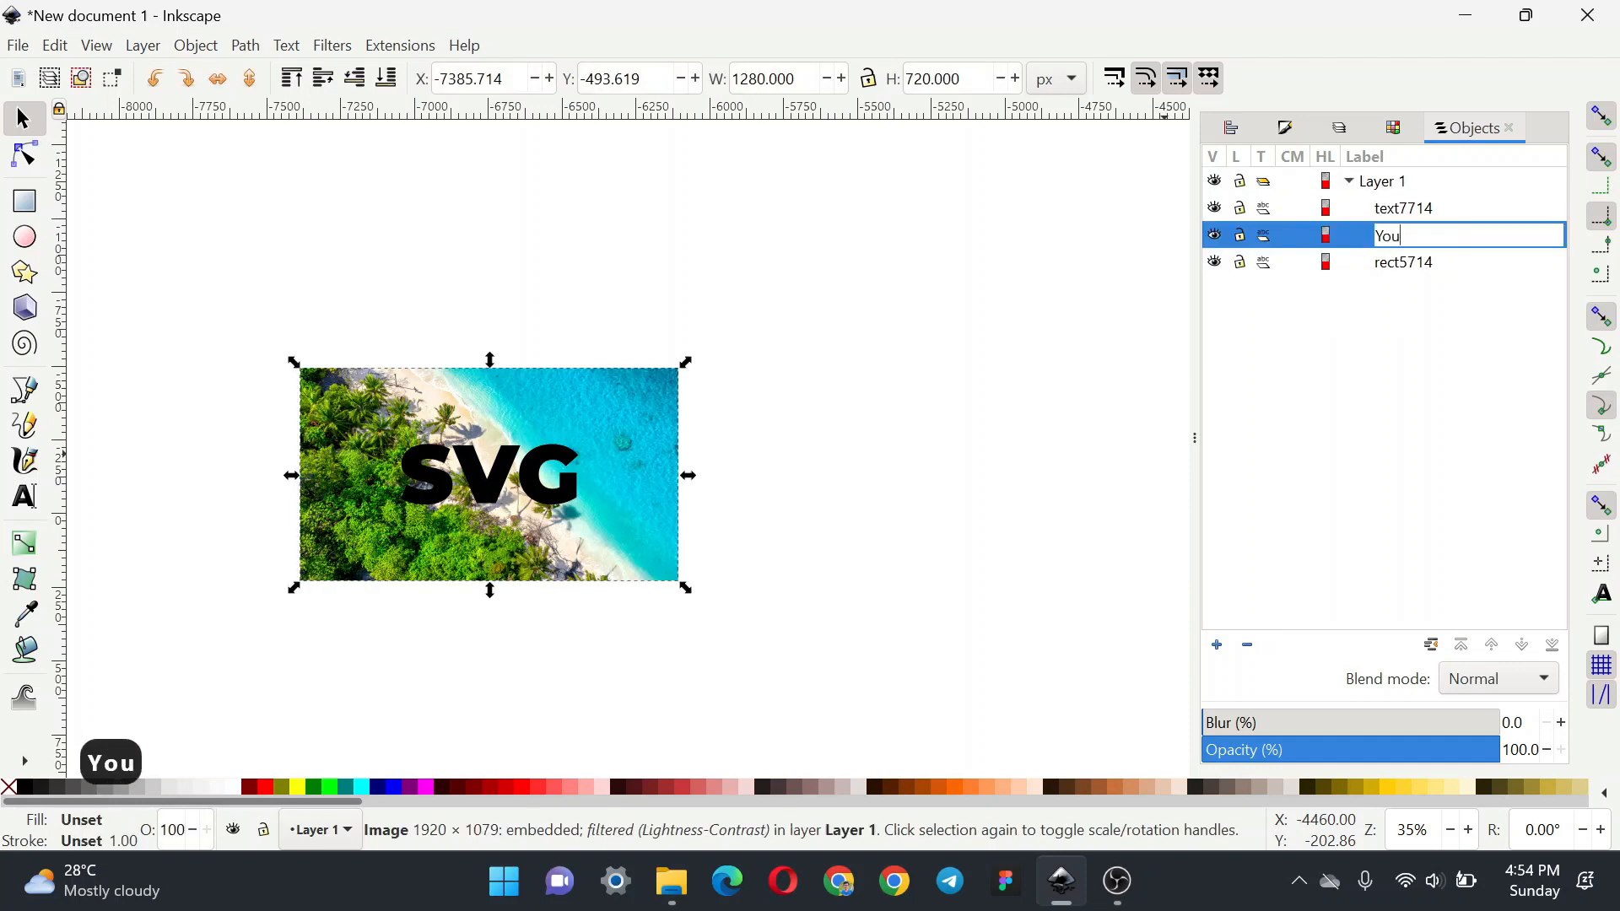
type("r-Images")
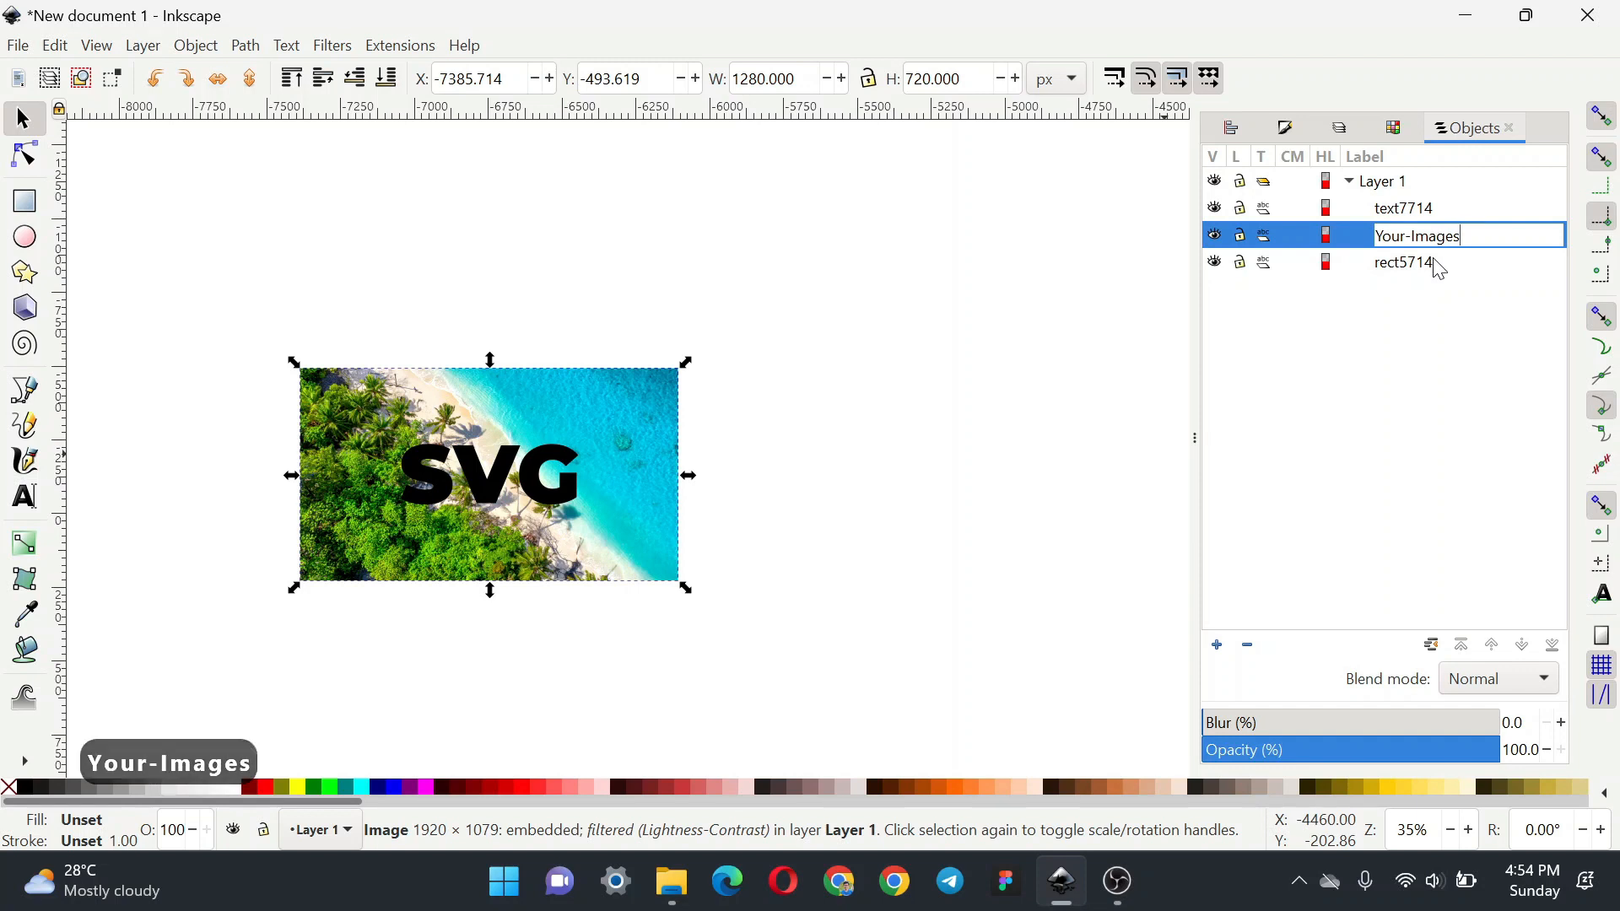
key("Return")
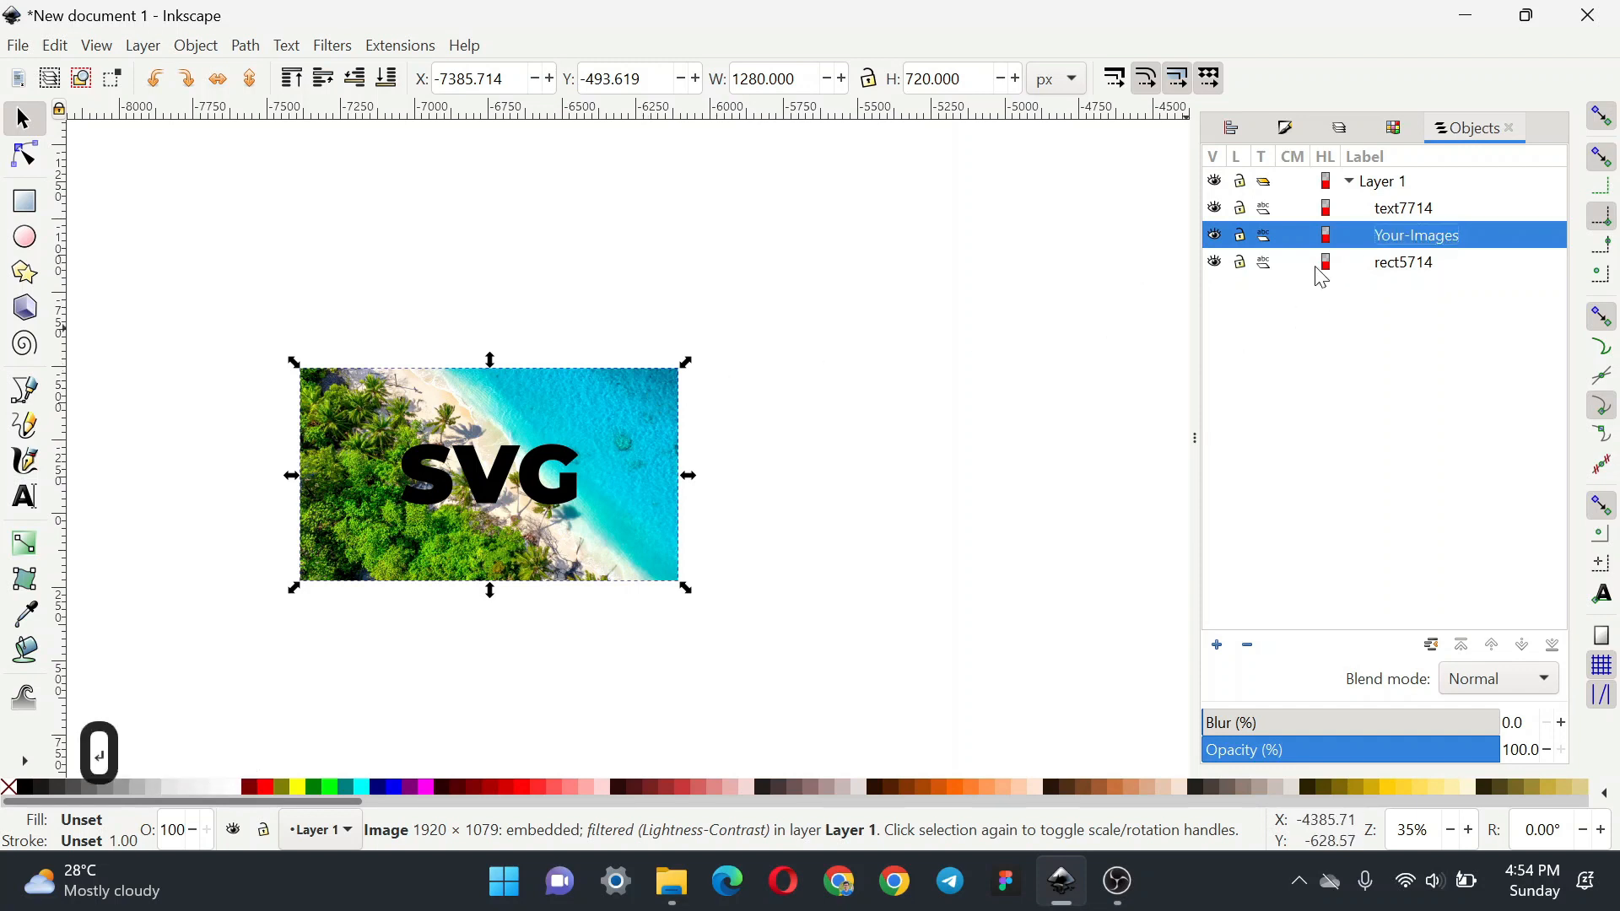
Step: Rename the peach rectangle object as Solid-Background
double_click(1396, 262)
type("Soli")
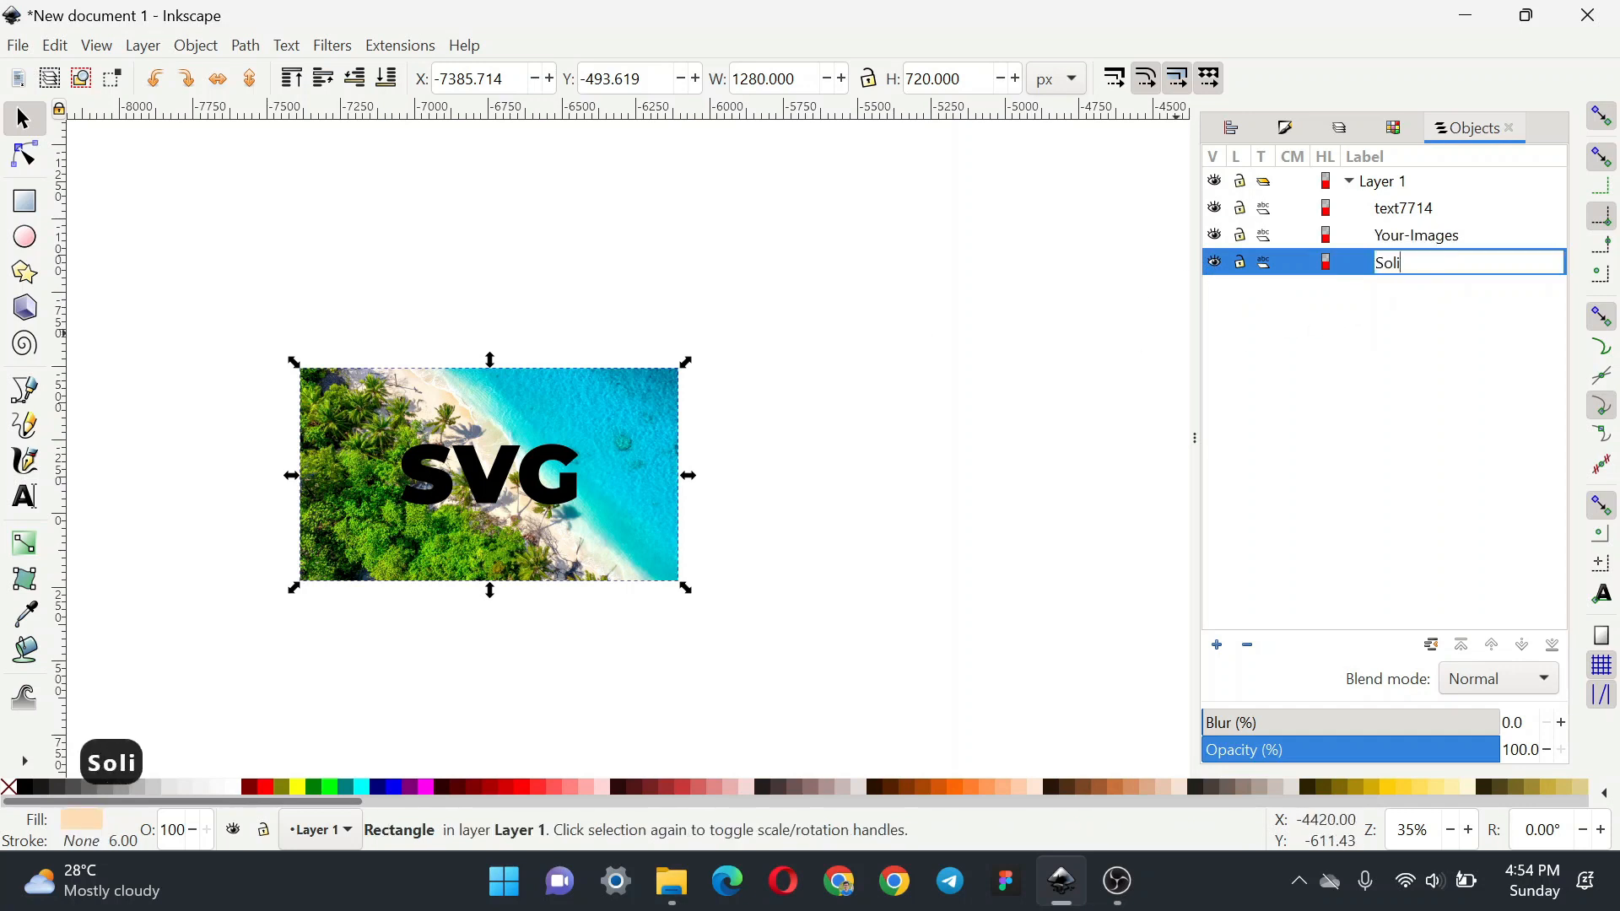
type("d-Ba")
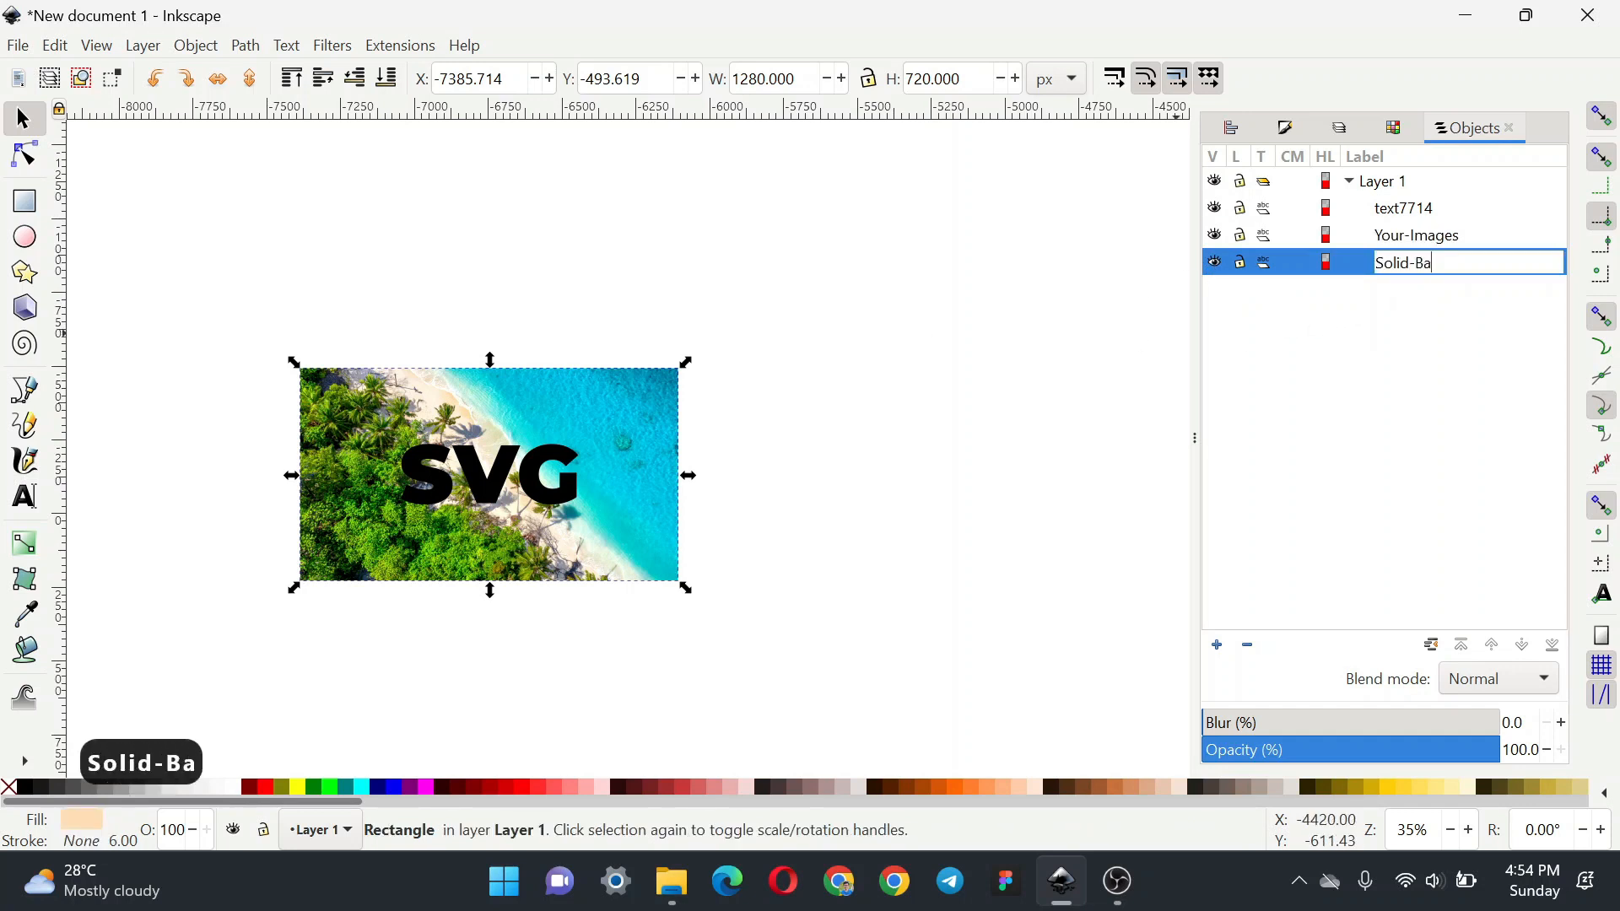
type("ck")
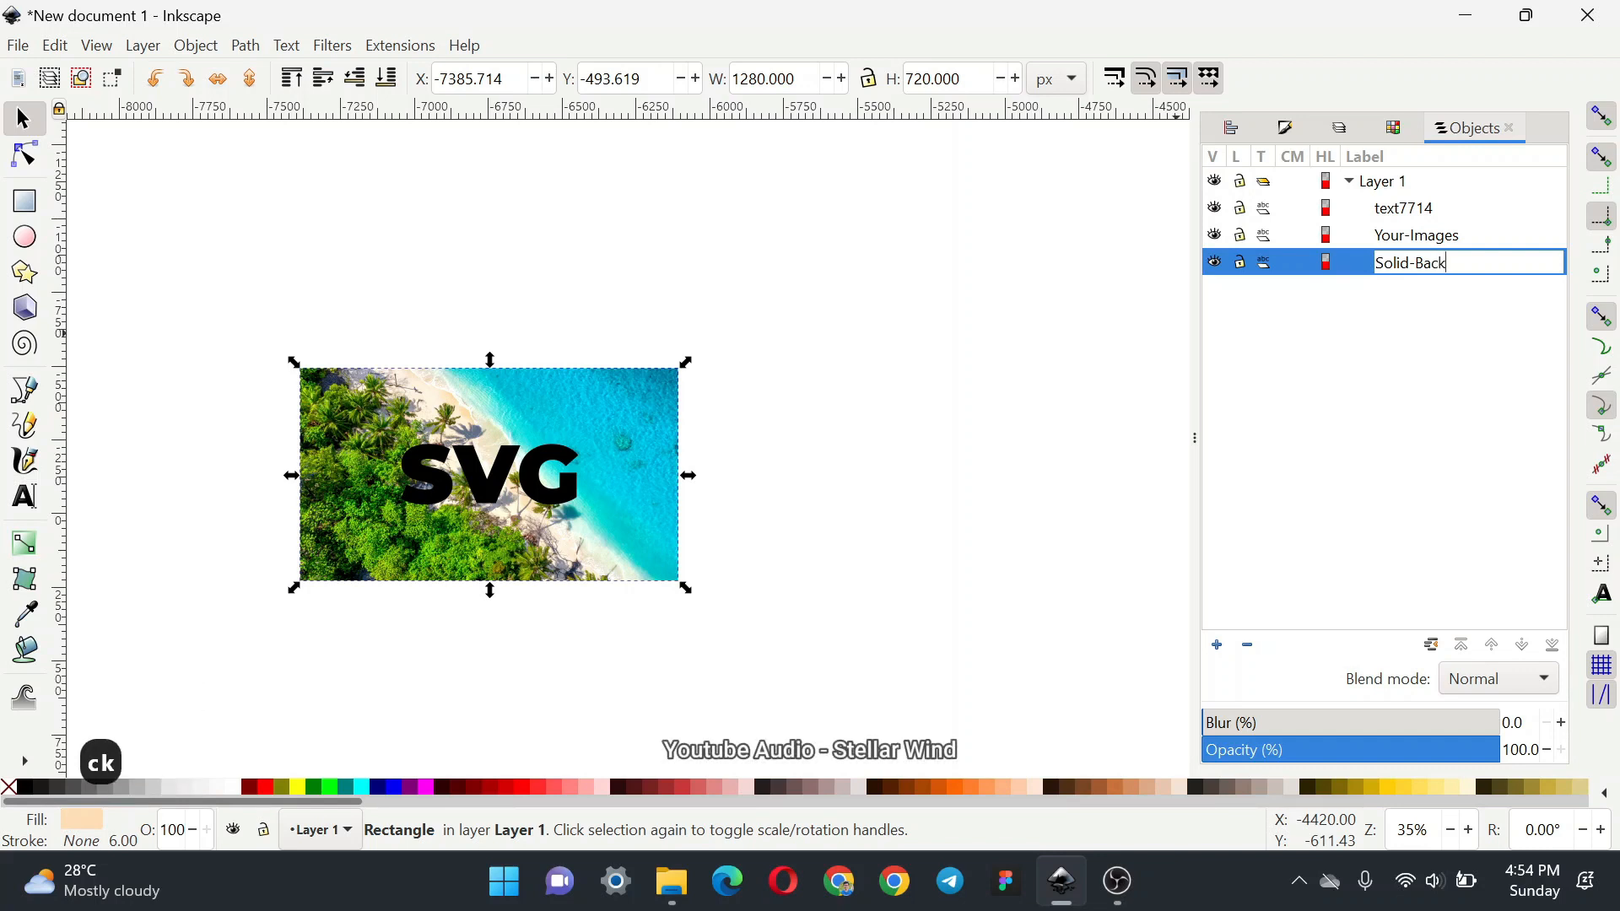
type("ground")
key("Return")
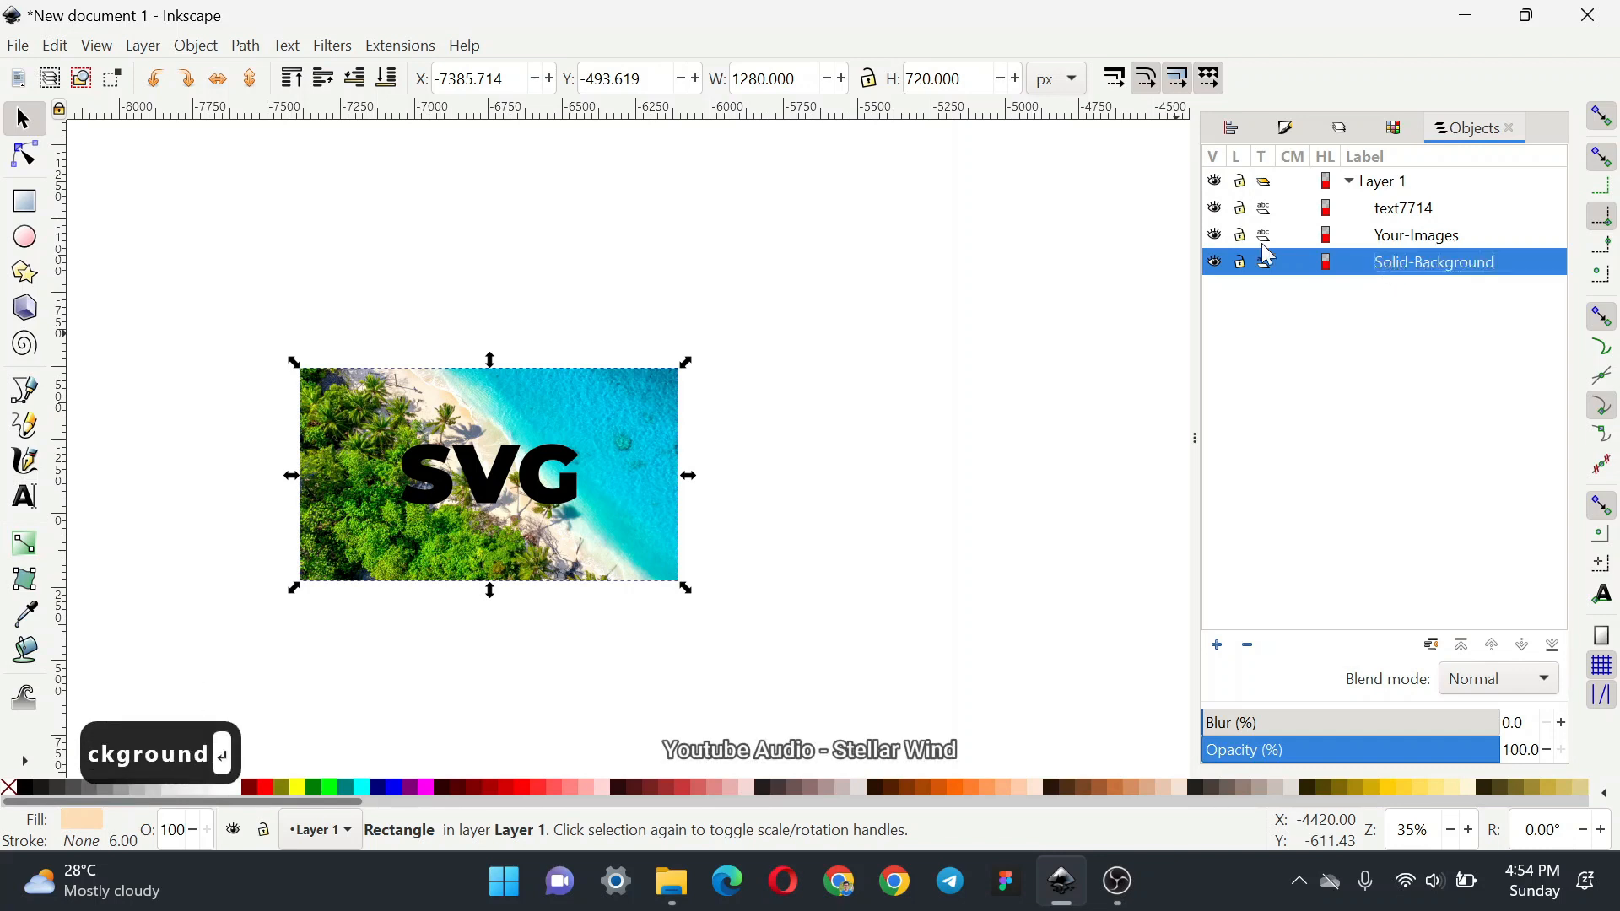
Step: Hide and show the Your-Images and Solid-Background objects to check what each one contains
left_click(1216, 236)
left_click(1216, 263)
left_click(1216, 264)
left_click(1216, 263)
left_click(1215, 264)
left_click(1215, 236)
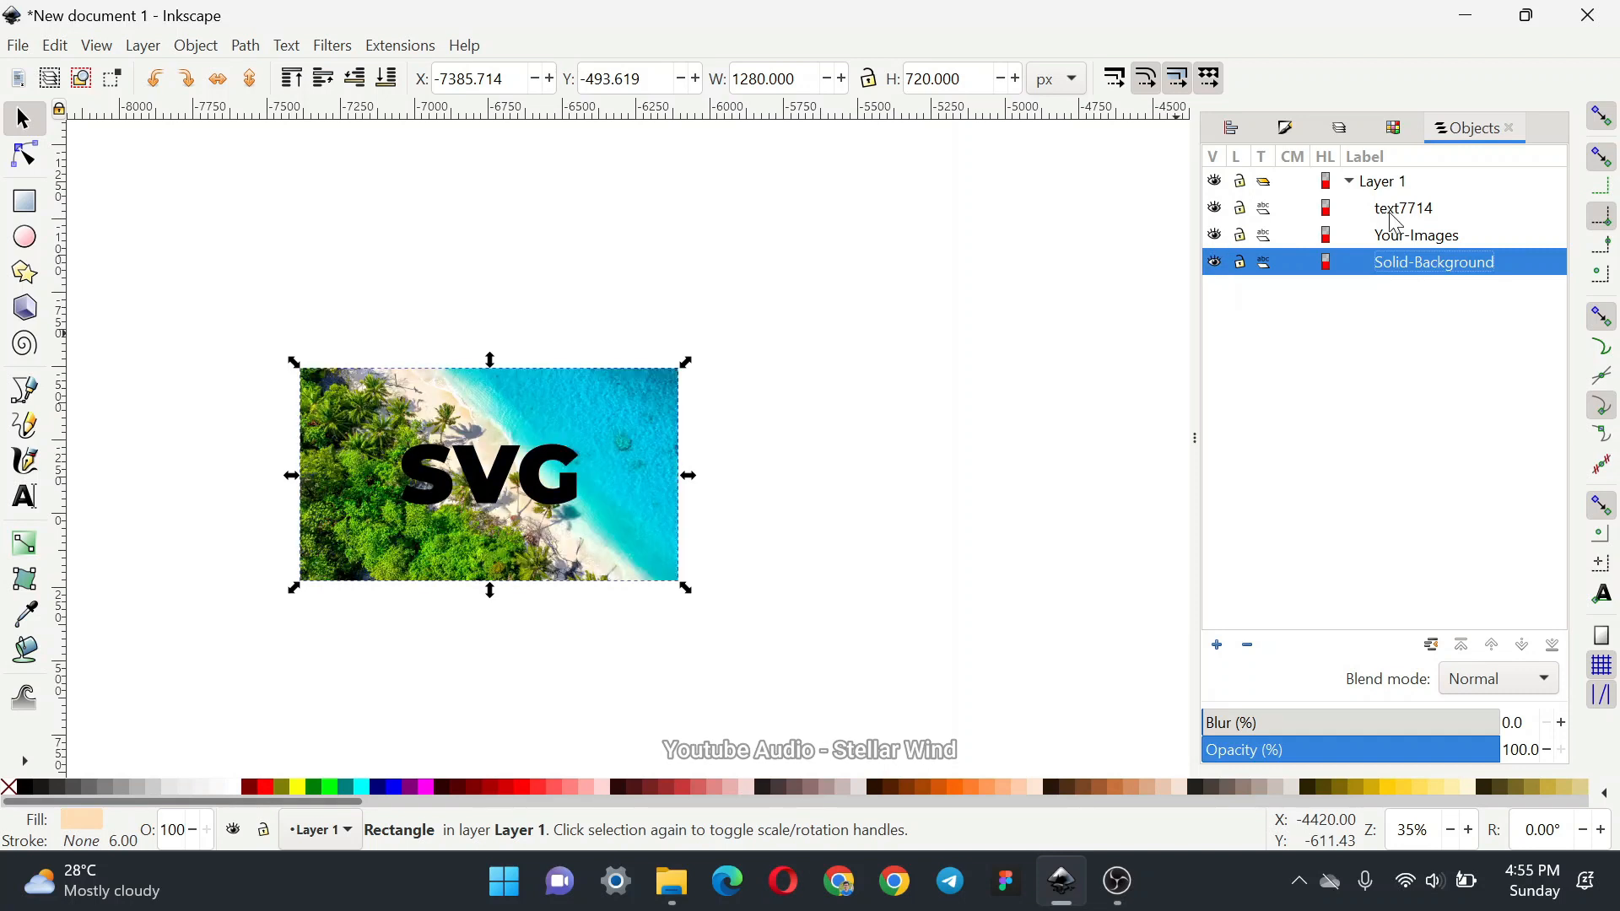
Step: Rename the SVG text object as Editable-Text
left_click(1425, 210)
left_click(1425, 211)
type("Editable-T")
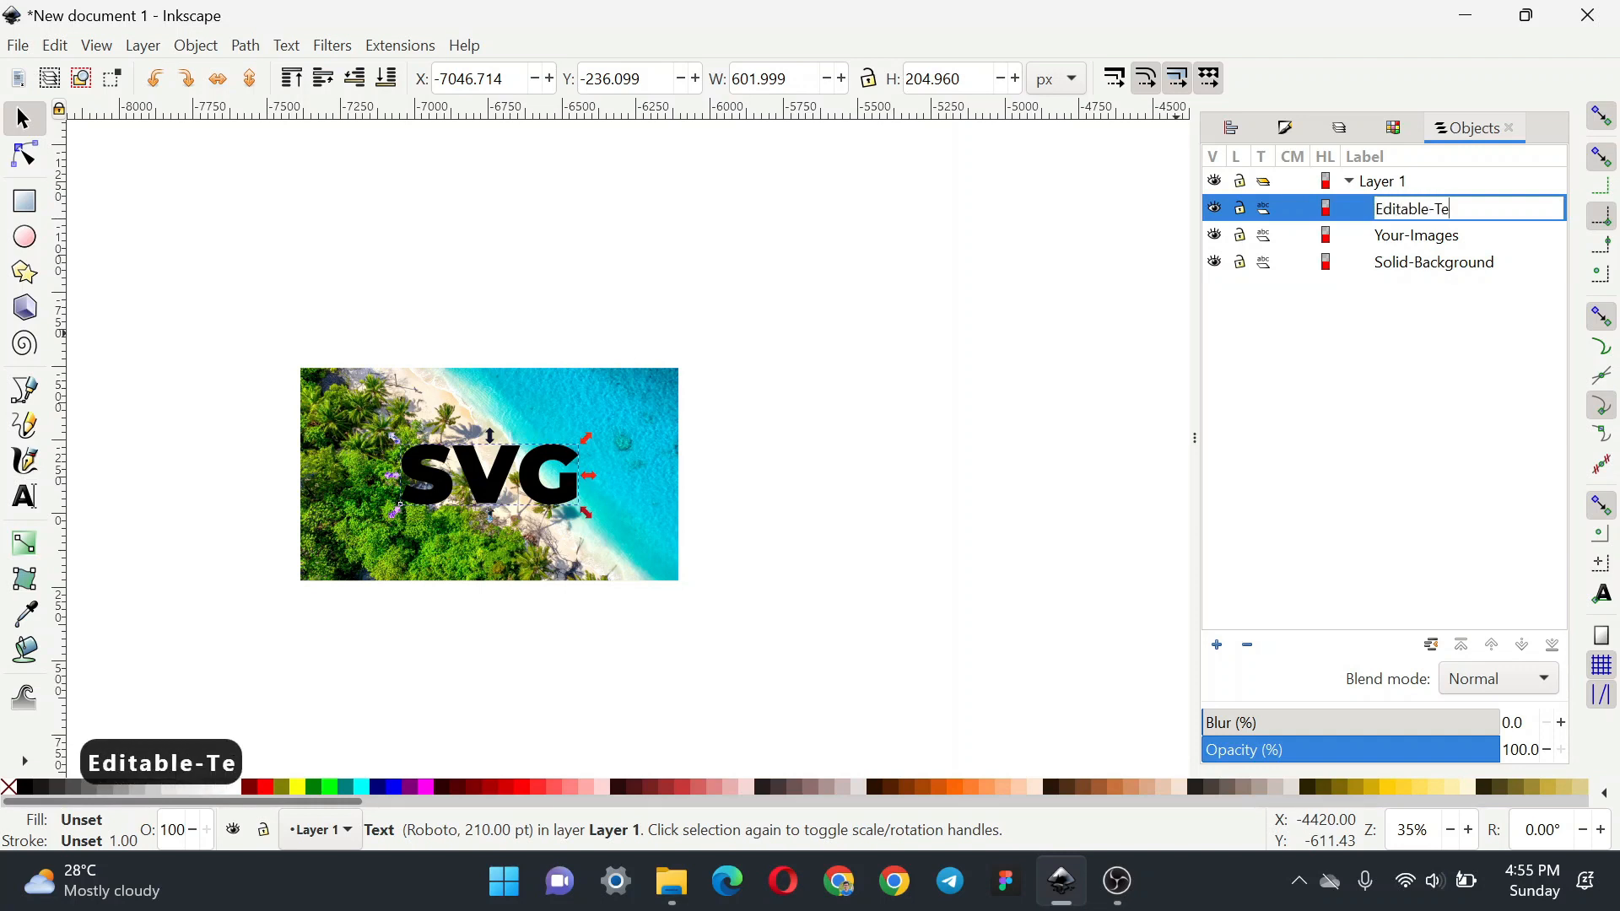
key("Return")
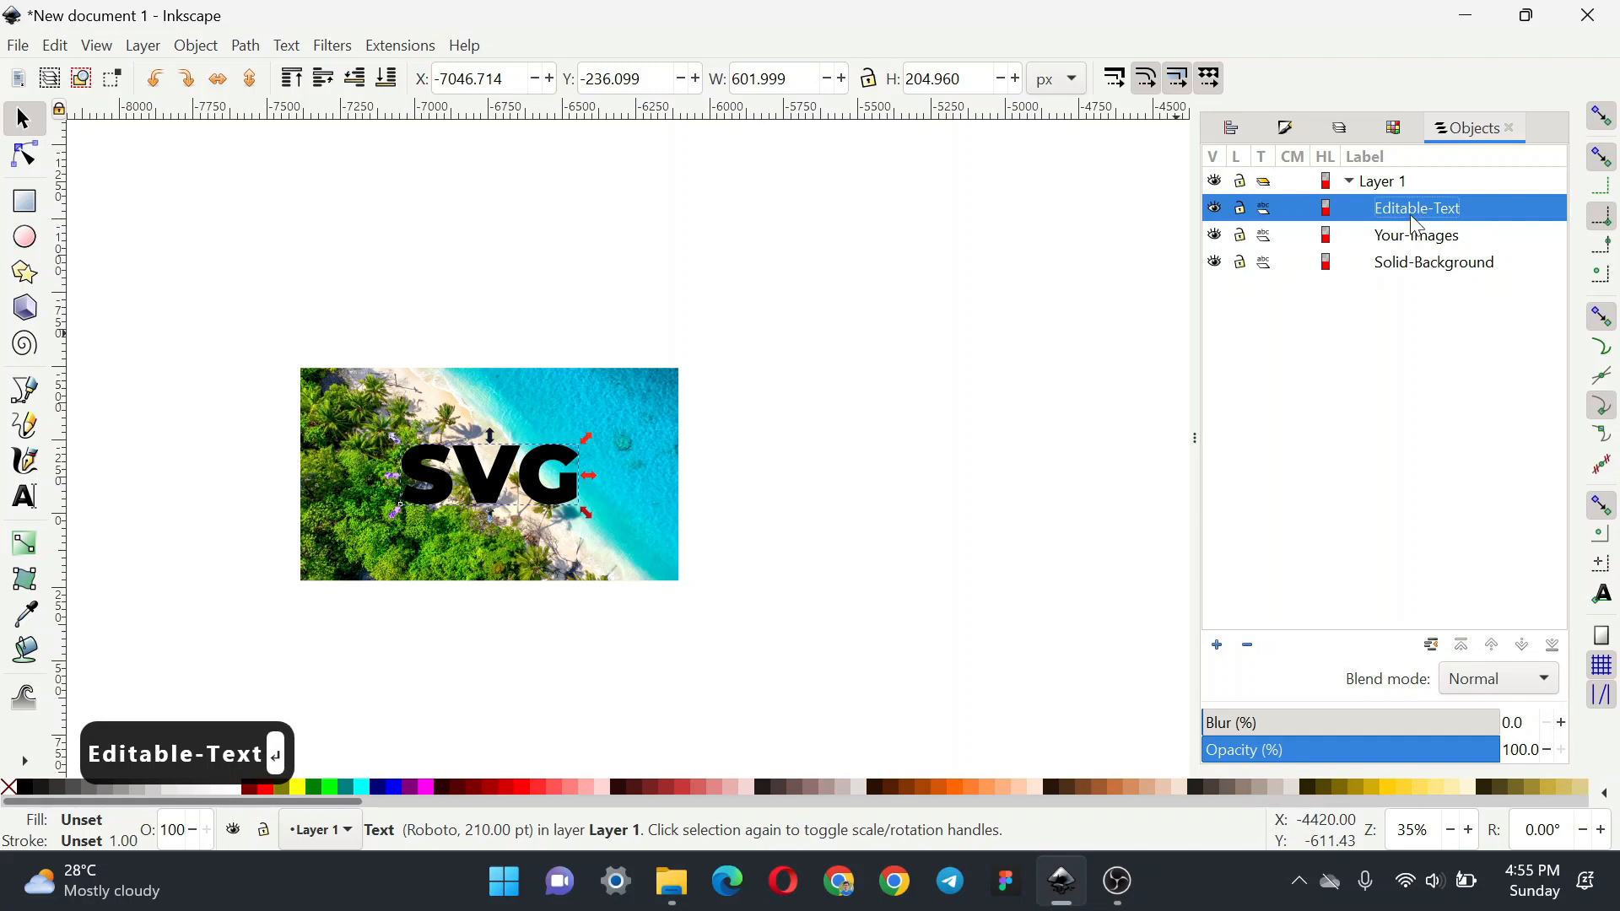
Step: Combine the SVG text and the beach image into a clip group
left_click(892, 448)
left_click(549, 468)
left_click(625, 412, "shift")
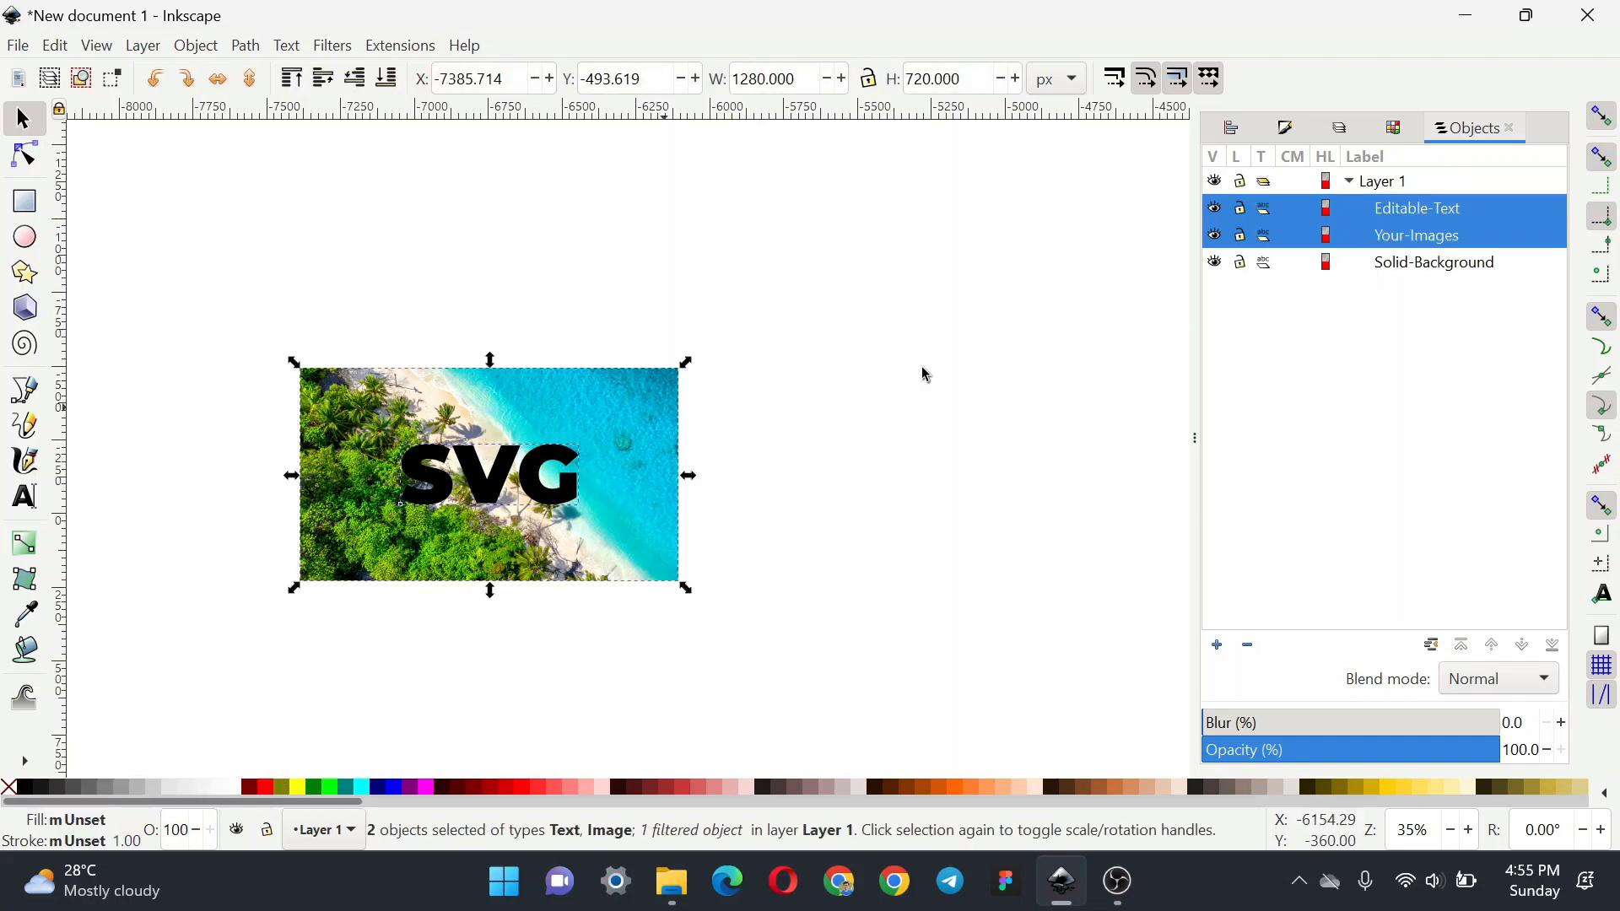
right_click(1412, 221)
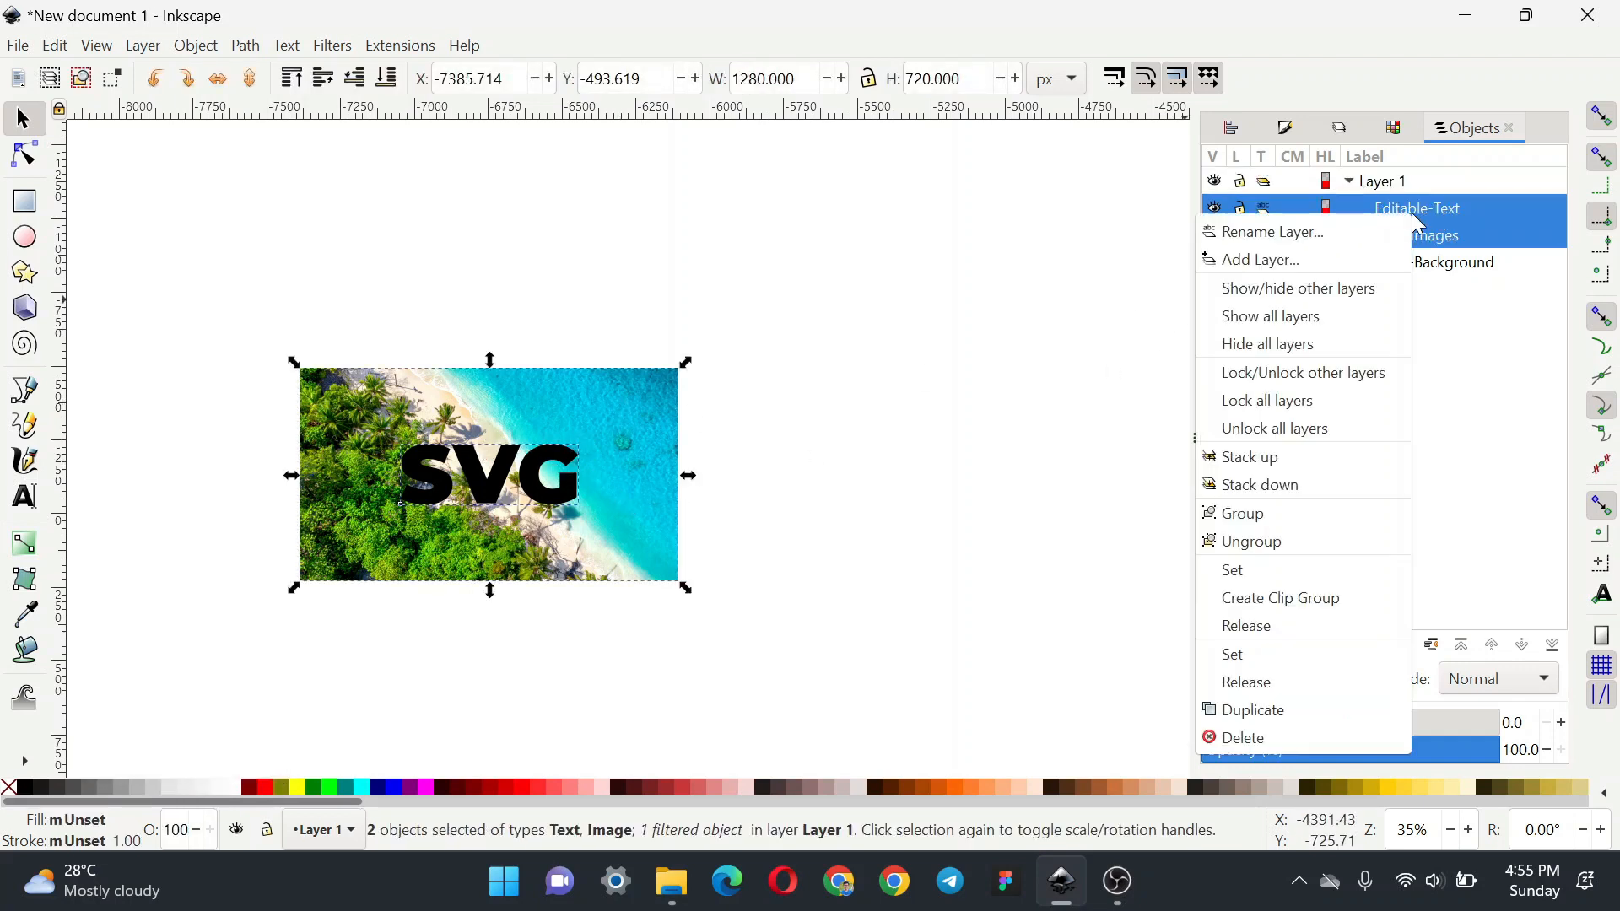
left_click(1338, 599)
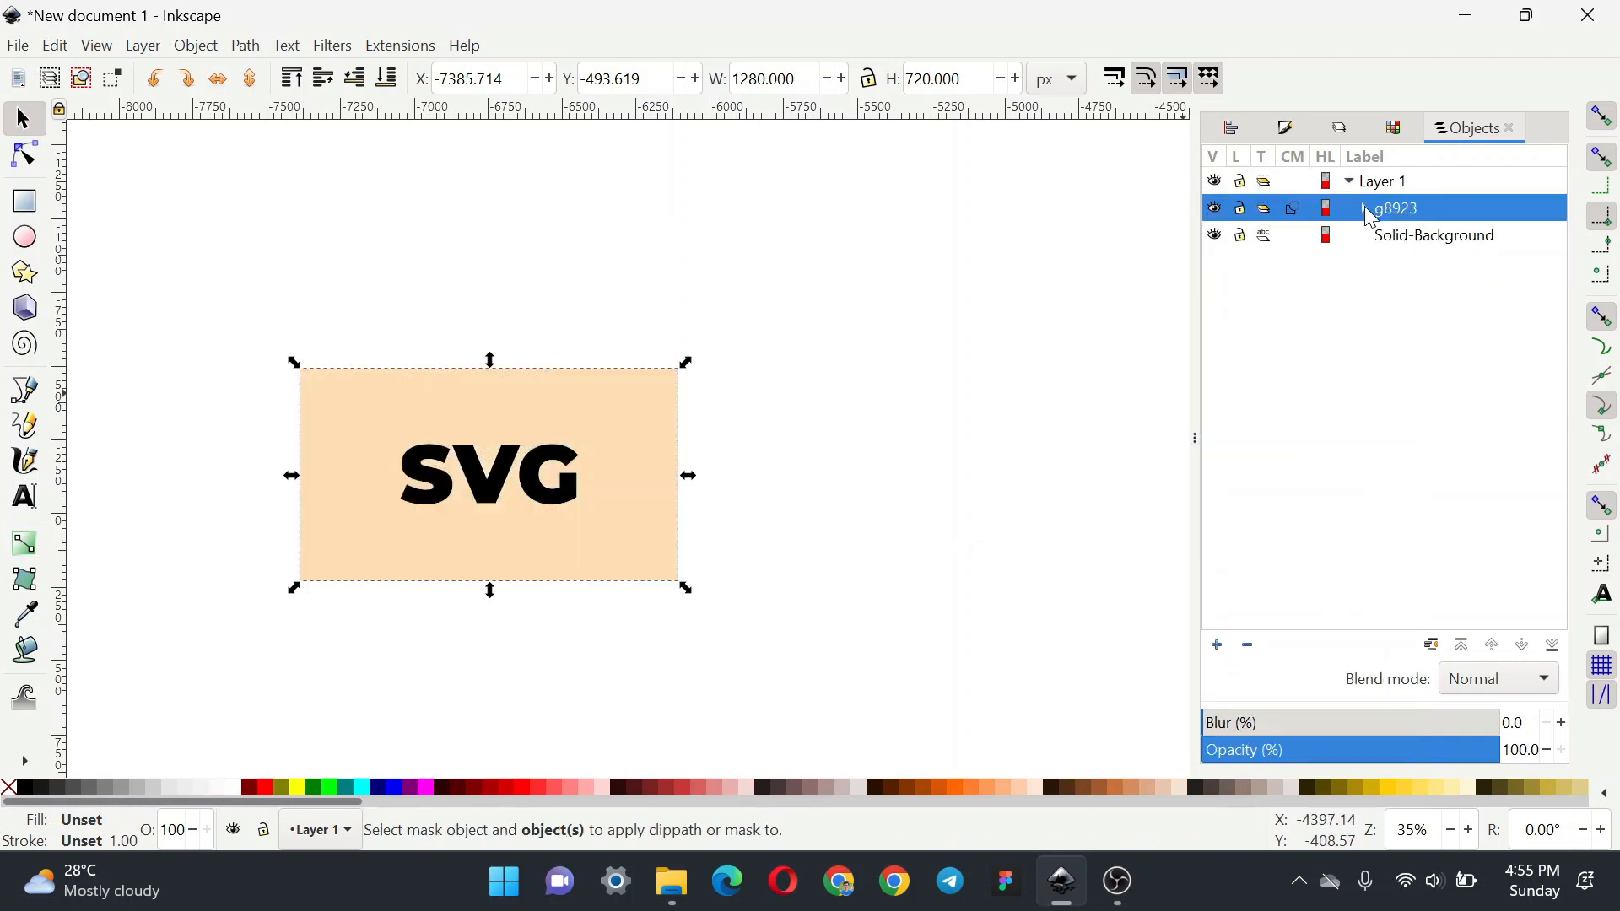
Step: Give Editable-Text inside the clip group a flat white fill with alpha 0
left_click(1366, 209)
left_click(1380, 236)
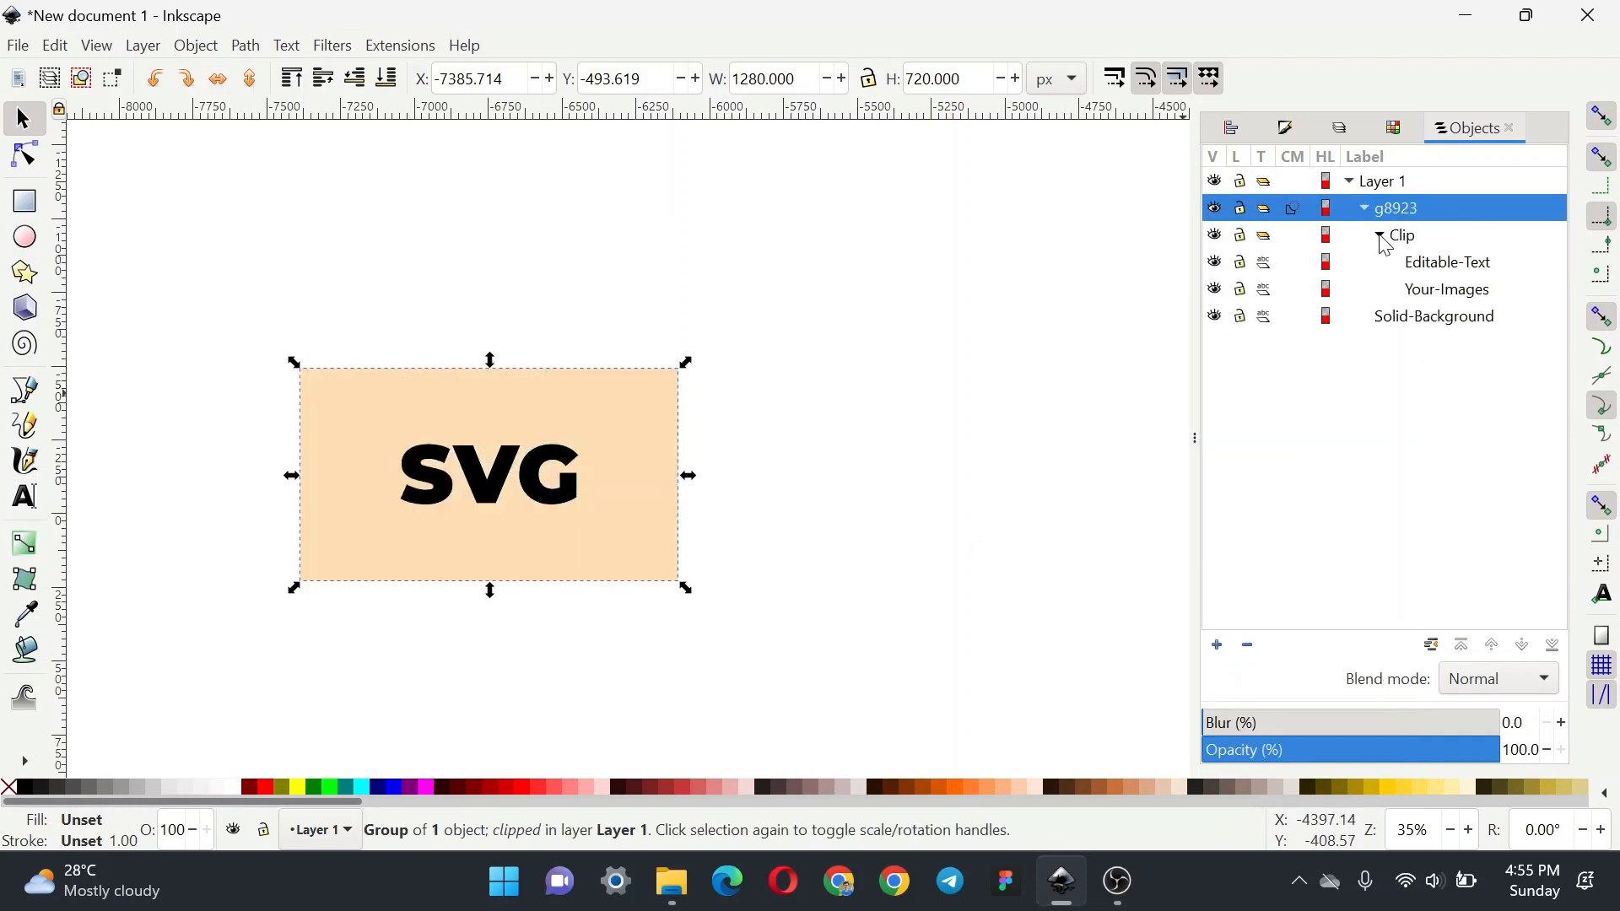
left_click(1457, 270)
scroll(473, 498, "up", 5)
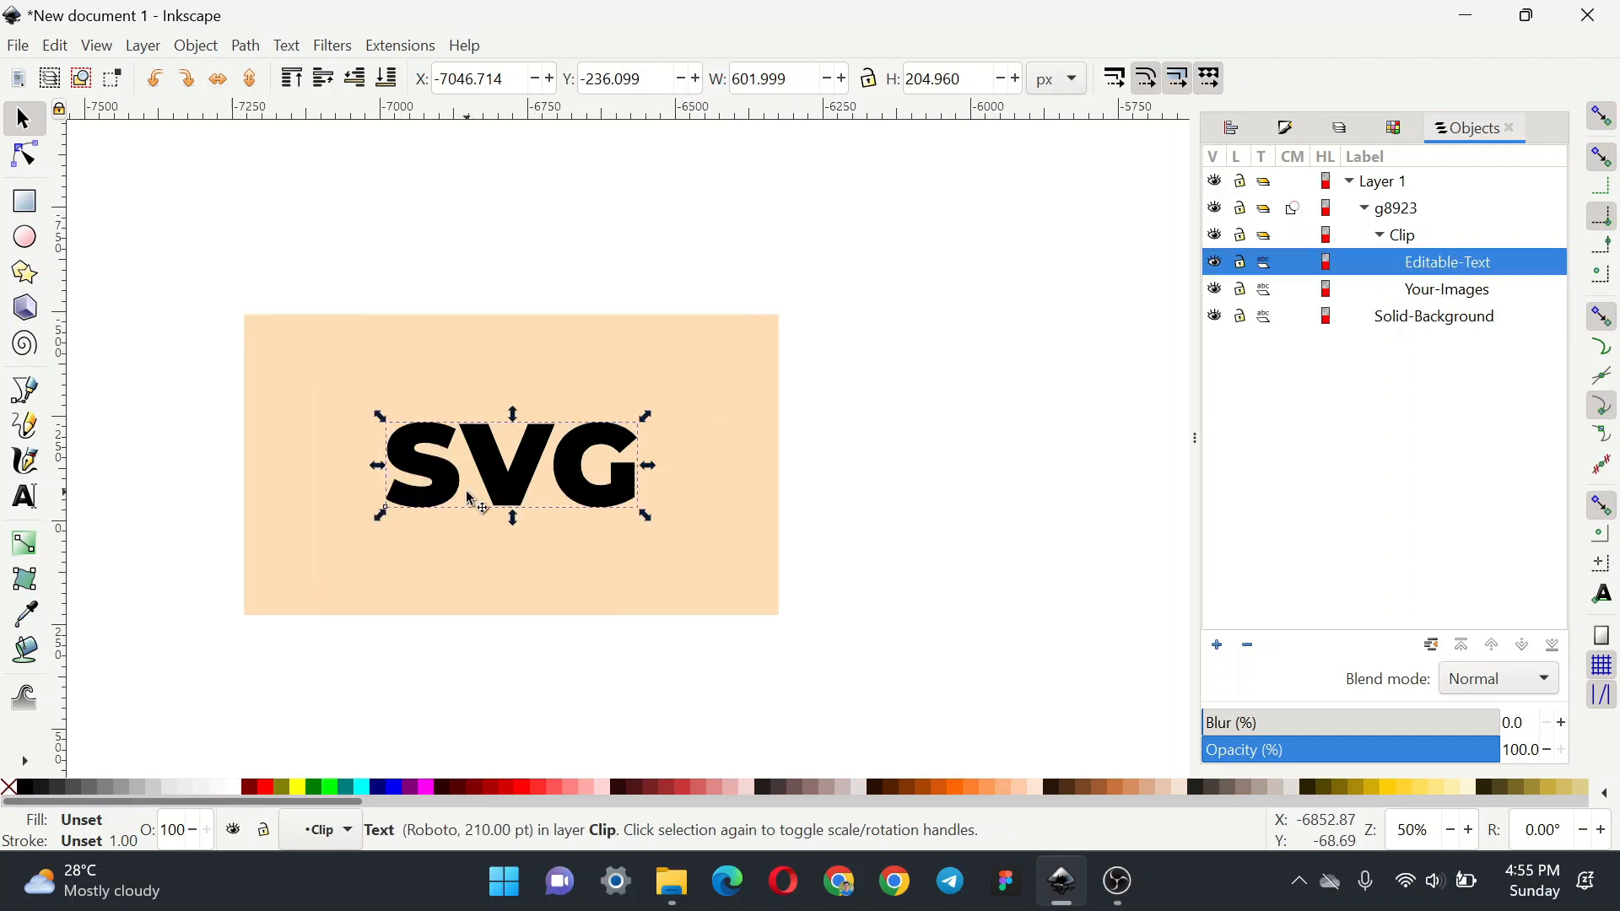
left_click(1287, 129)
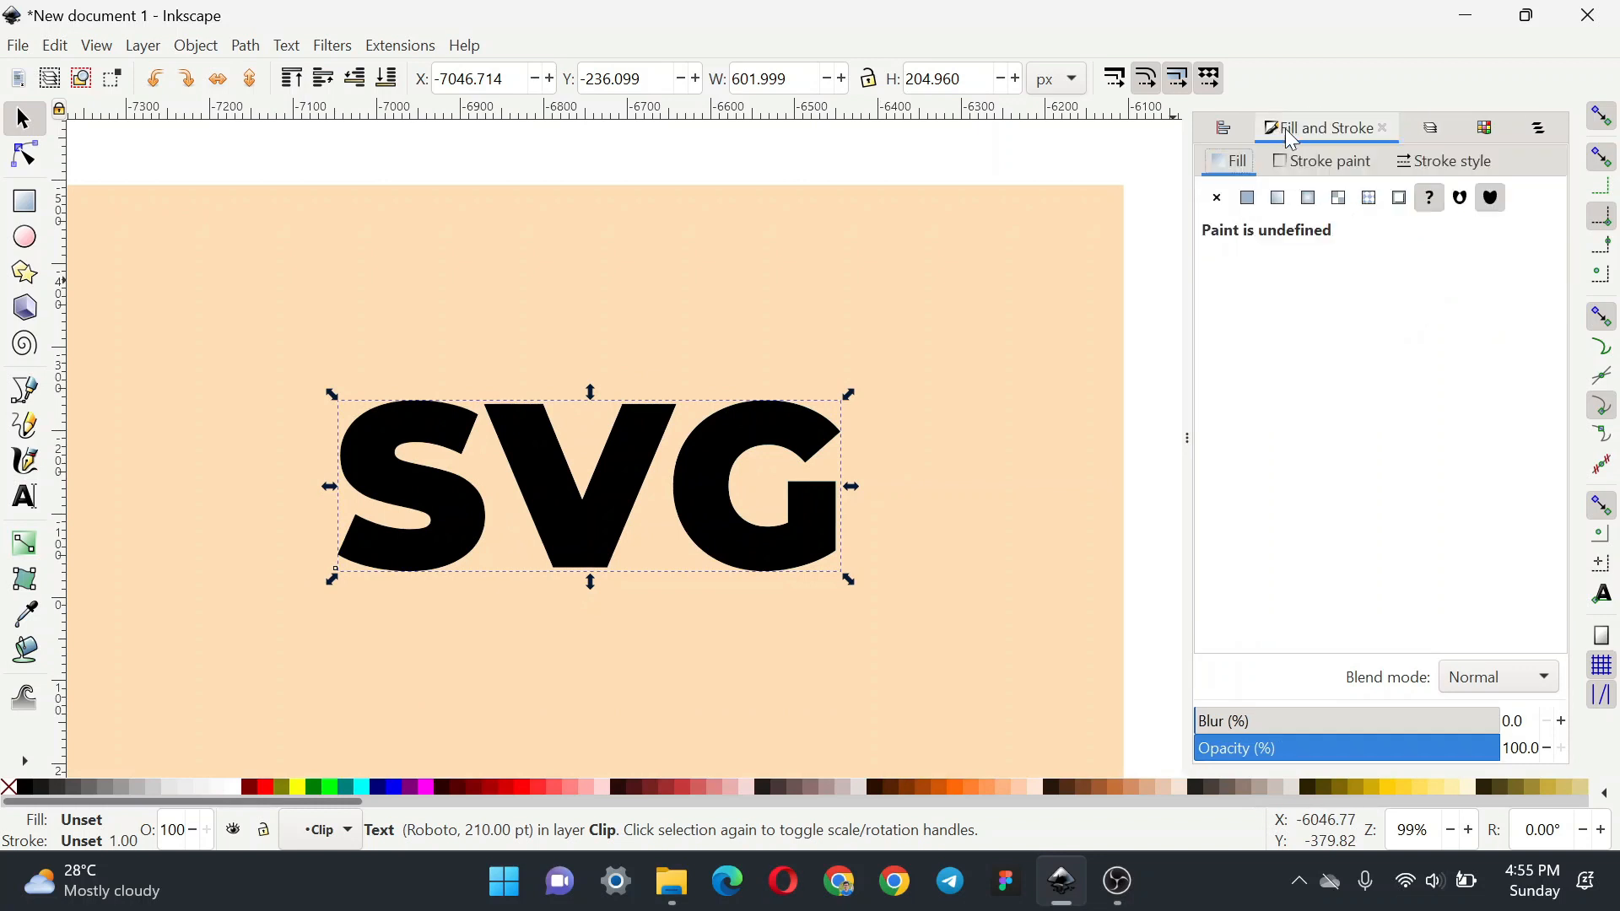
left_click(1248, 199)
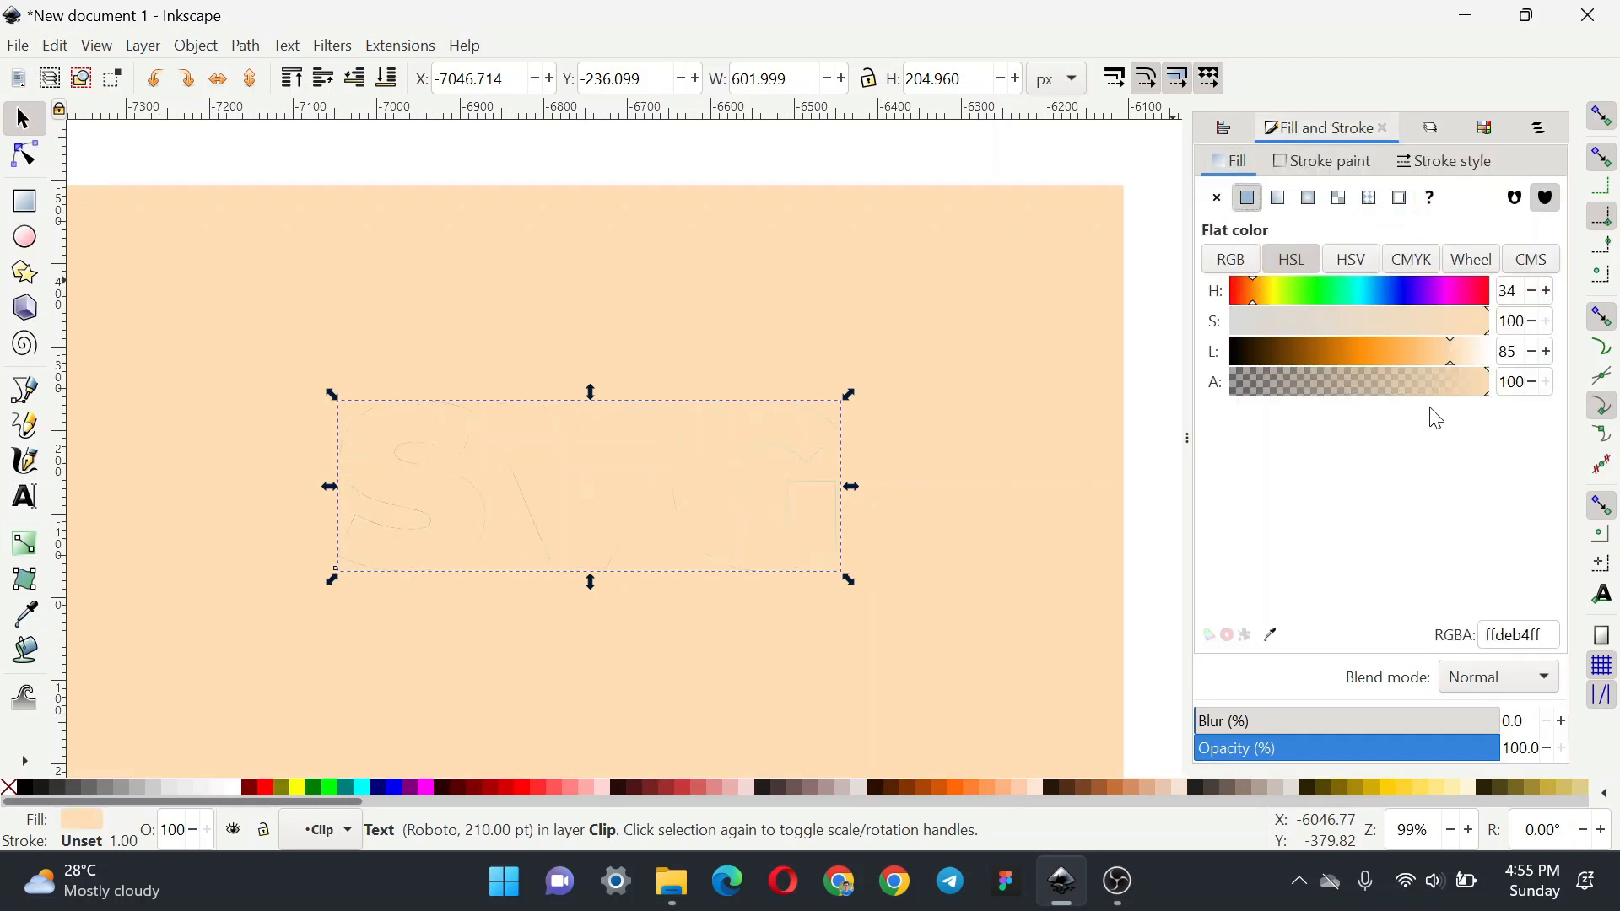
left_click_drag(1475, 367, 1222, 388)
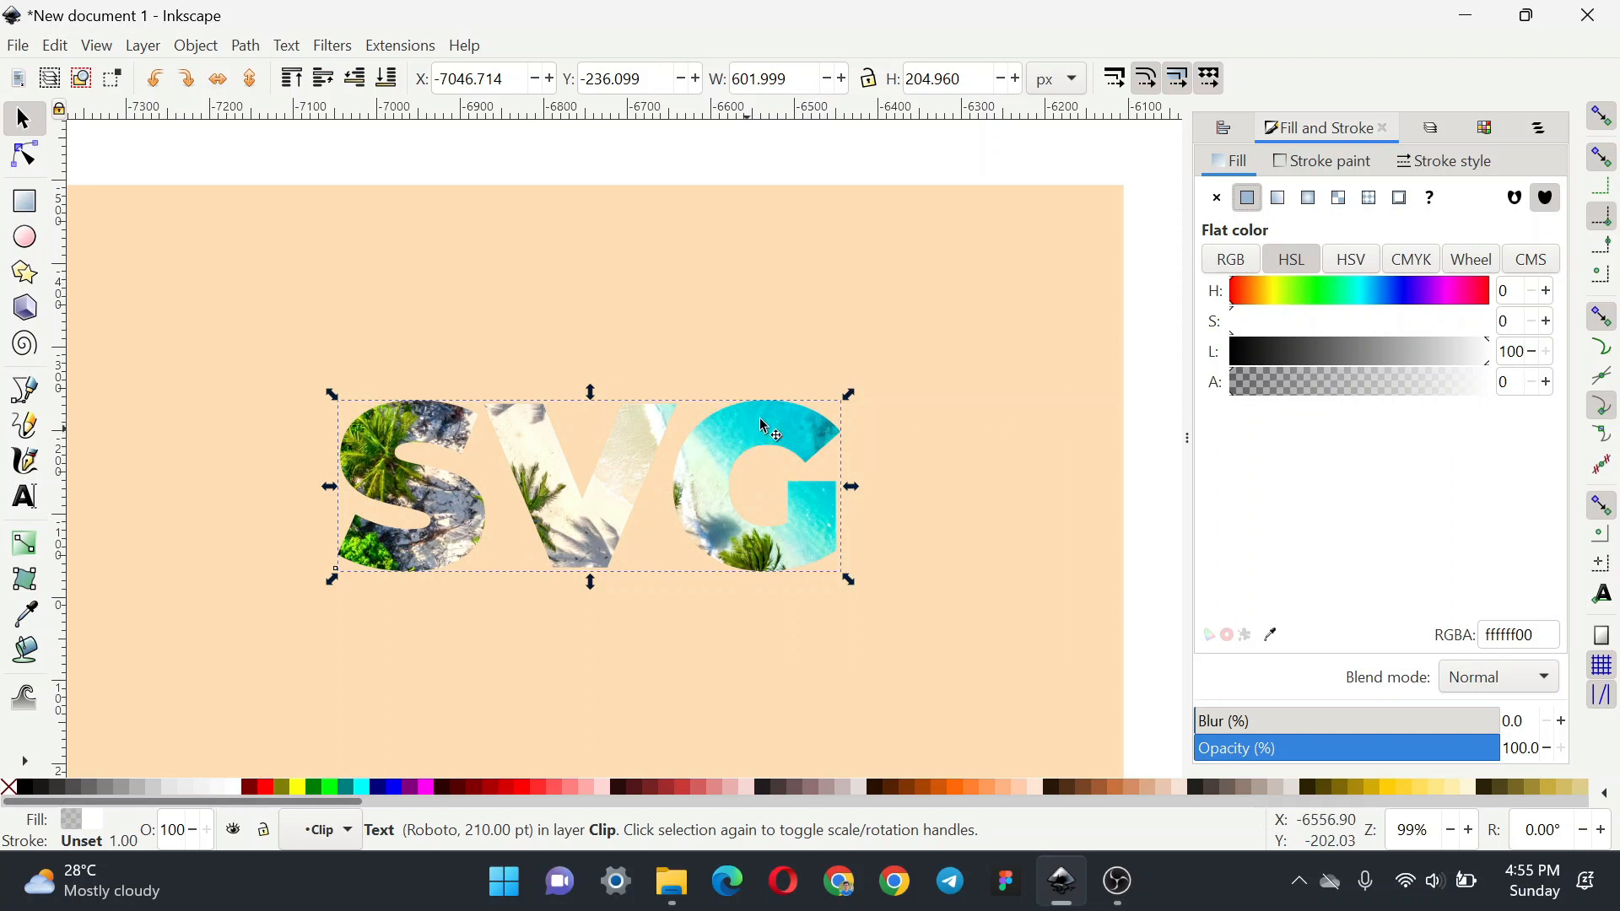
Step: Add a flat black stroke 6 px wide to the SVG text
left_click(1322, 163)
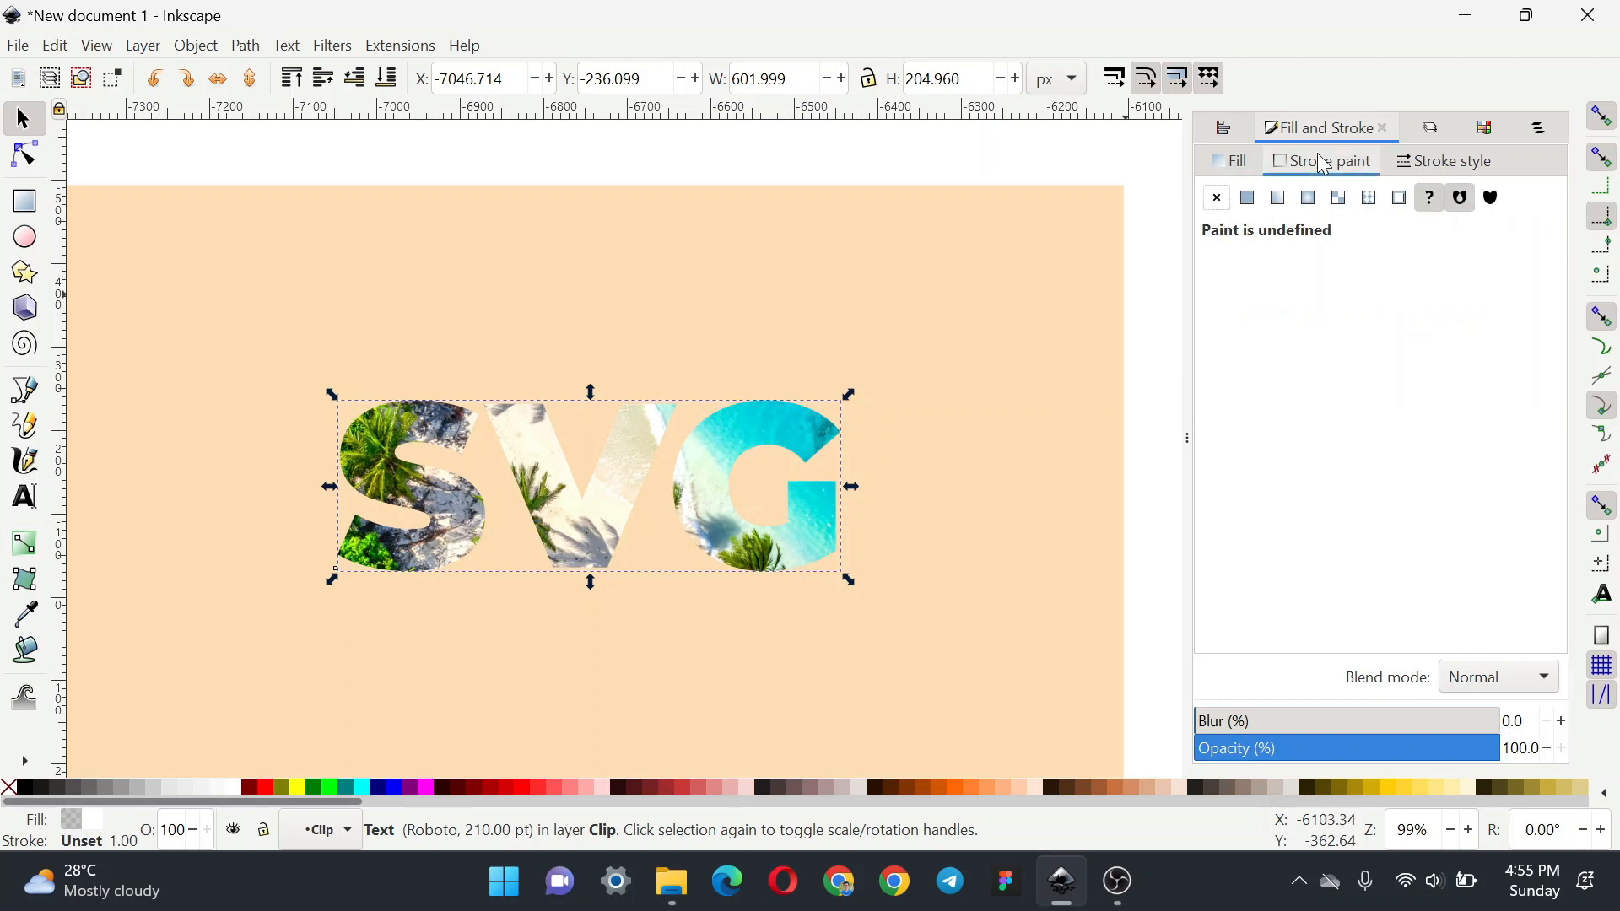
left_click(1249, 201)
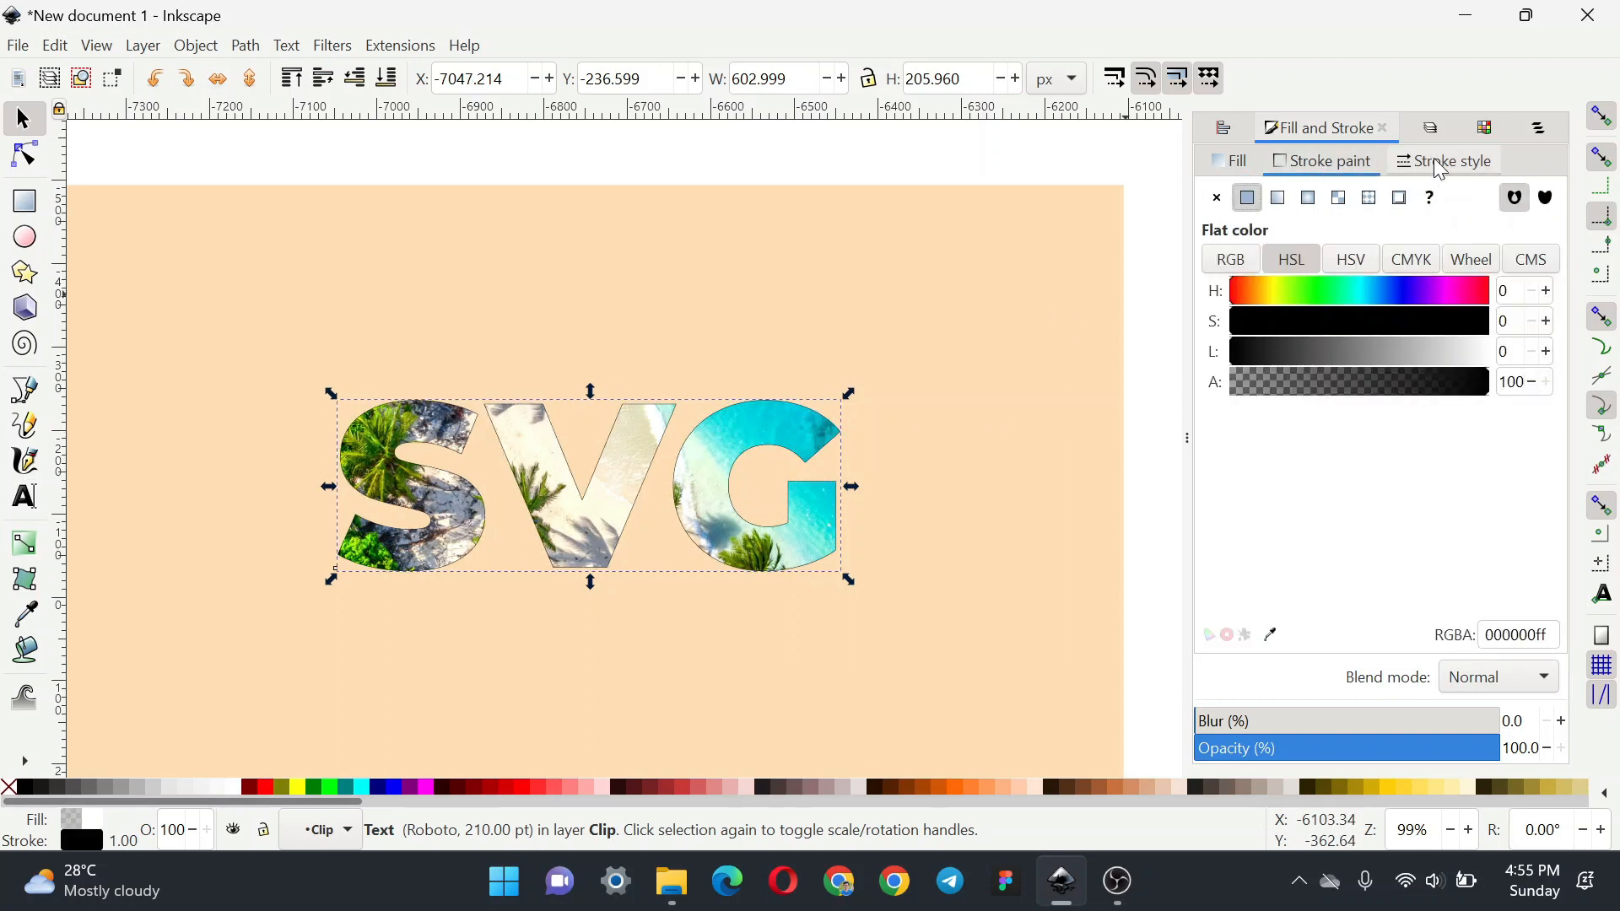
mouse_move(1302, 354)
left_mouse_down()
mouse_move(1338, 354)
mouse_move(1149, 357)
left_mouse_up()
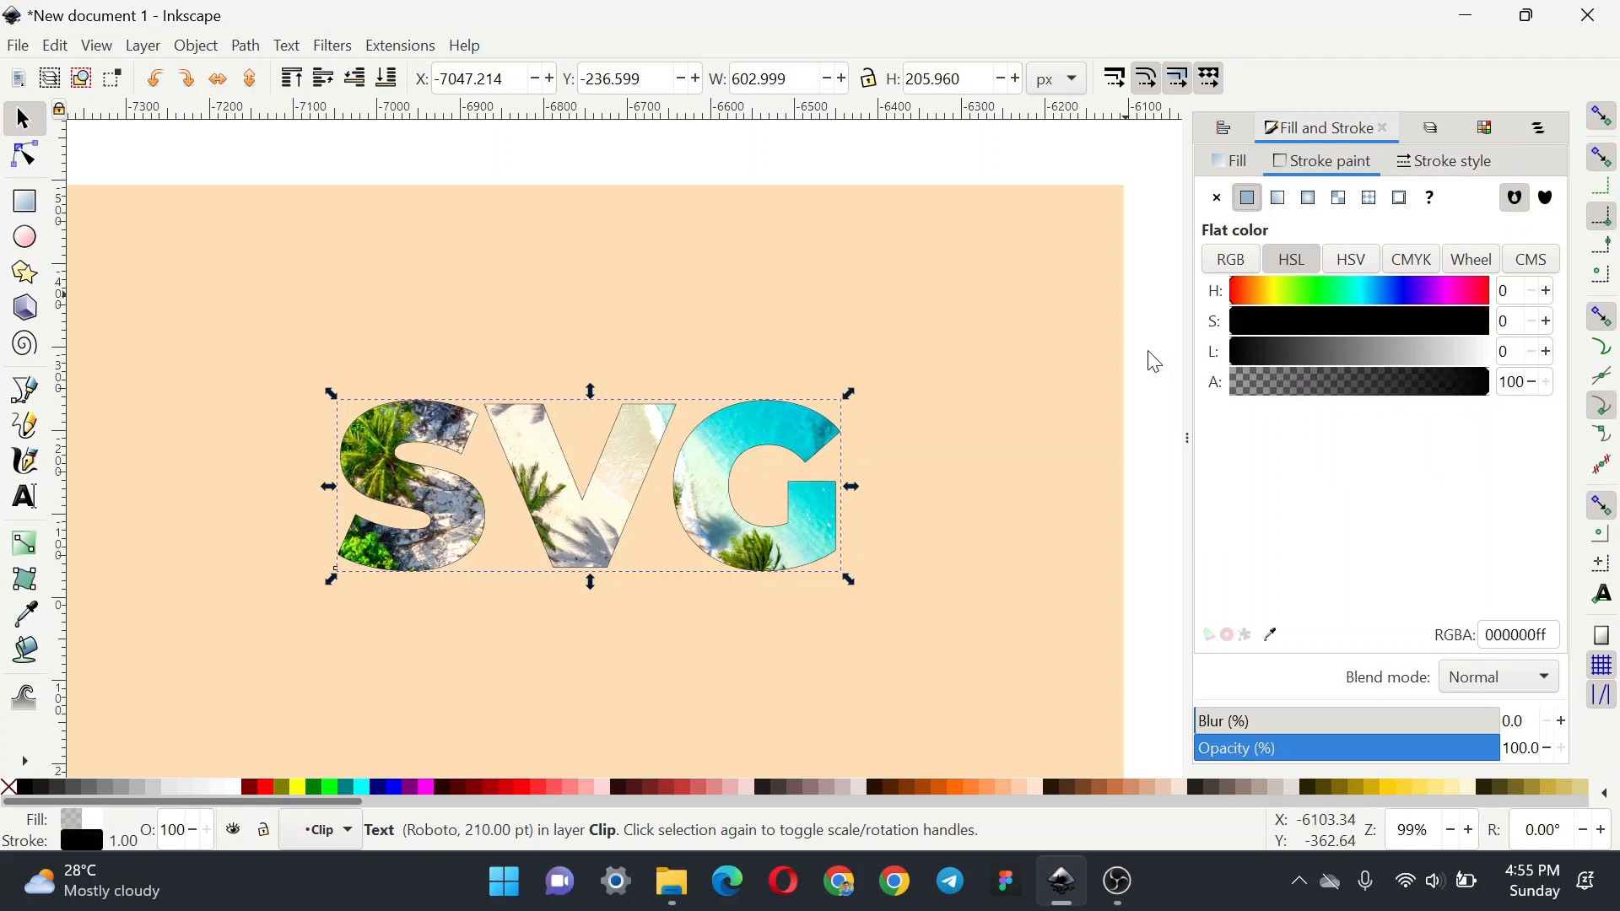
left_click(1481, 164)
key("ctrl+a")
type("6")
key("Return")
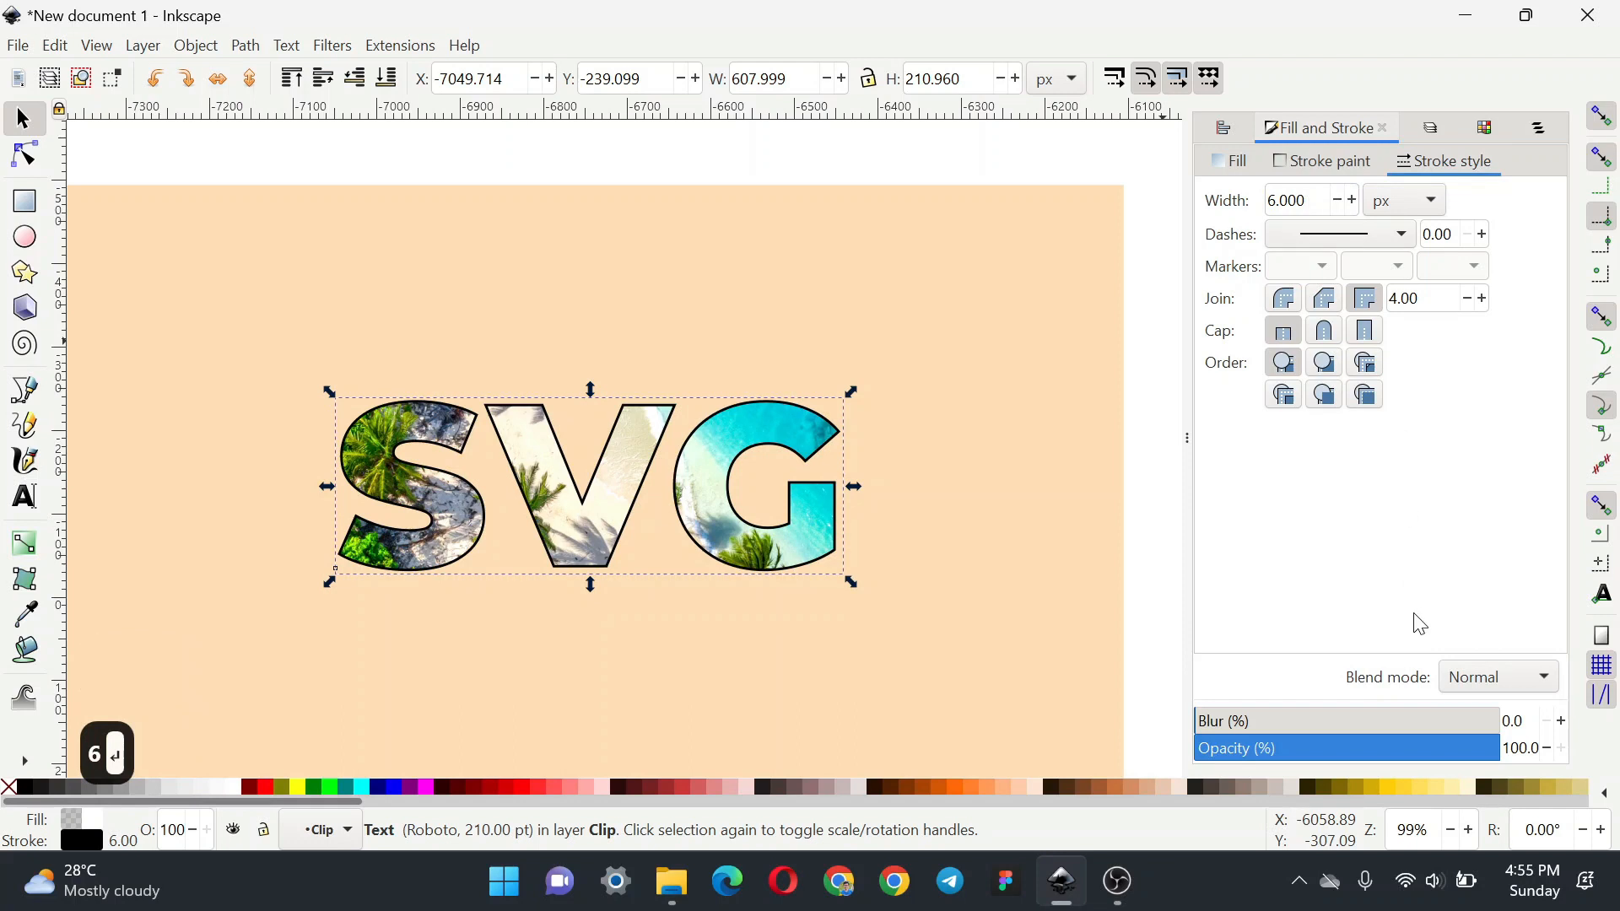
Step: Blur the SVG text by 16% and deselect it
key("ctrl+a")
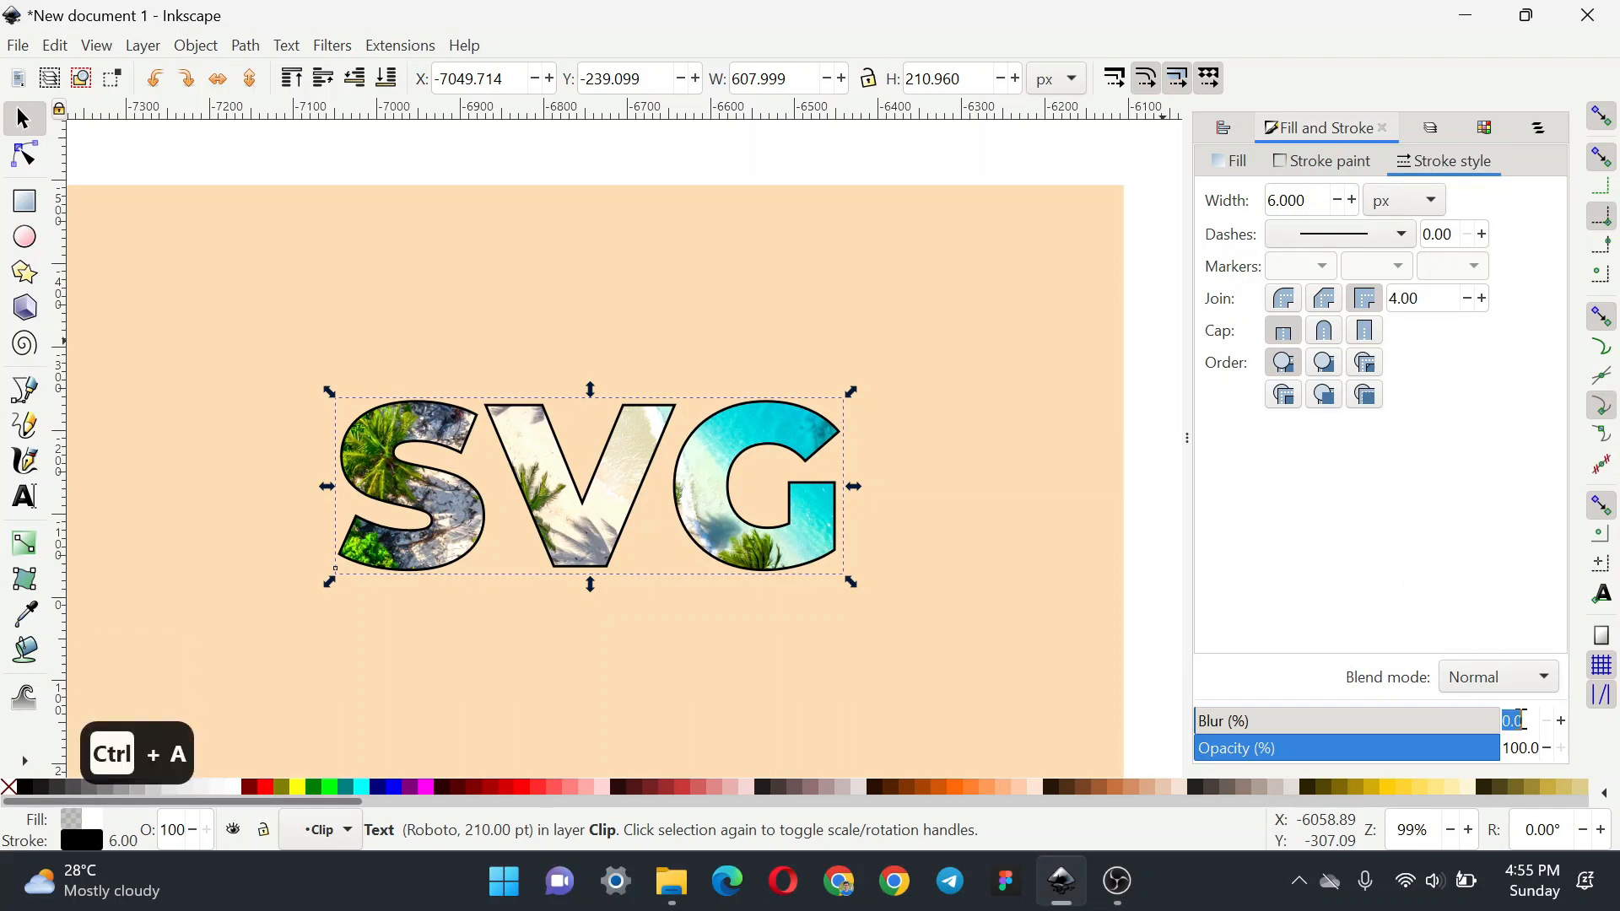
type("16")
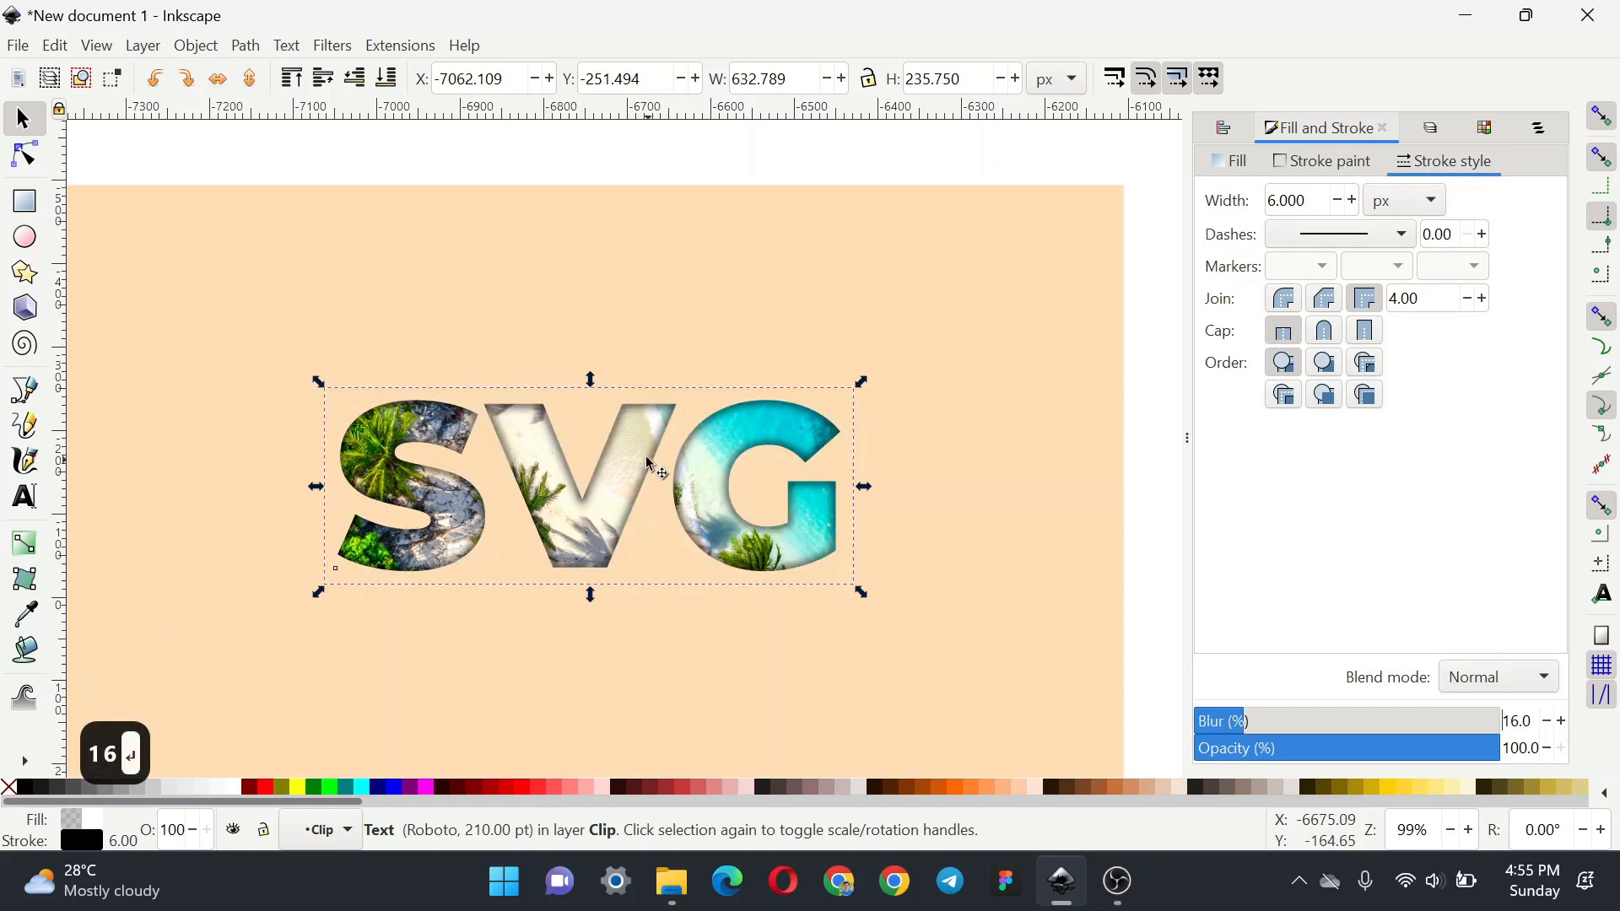
key("Return")
left_click(754, 283)
scroll(853, 362, "up", 3)
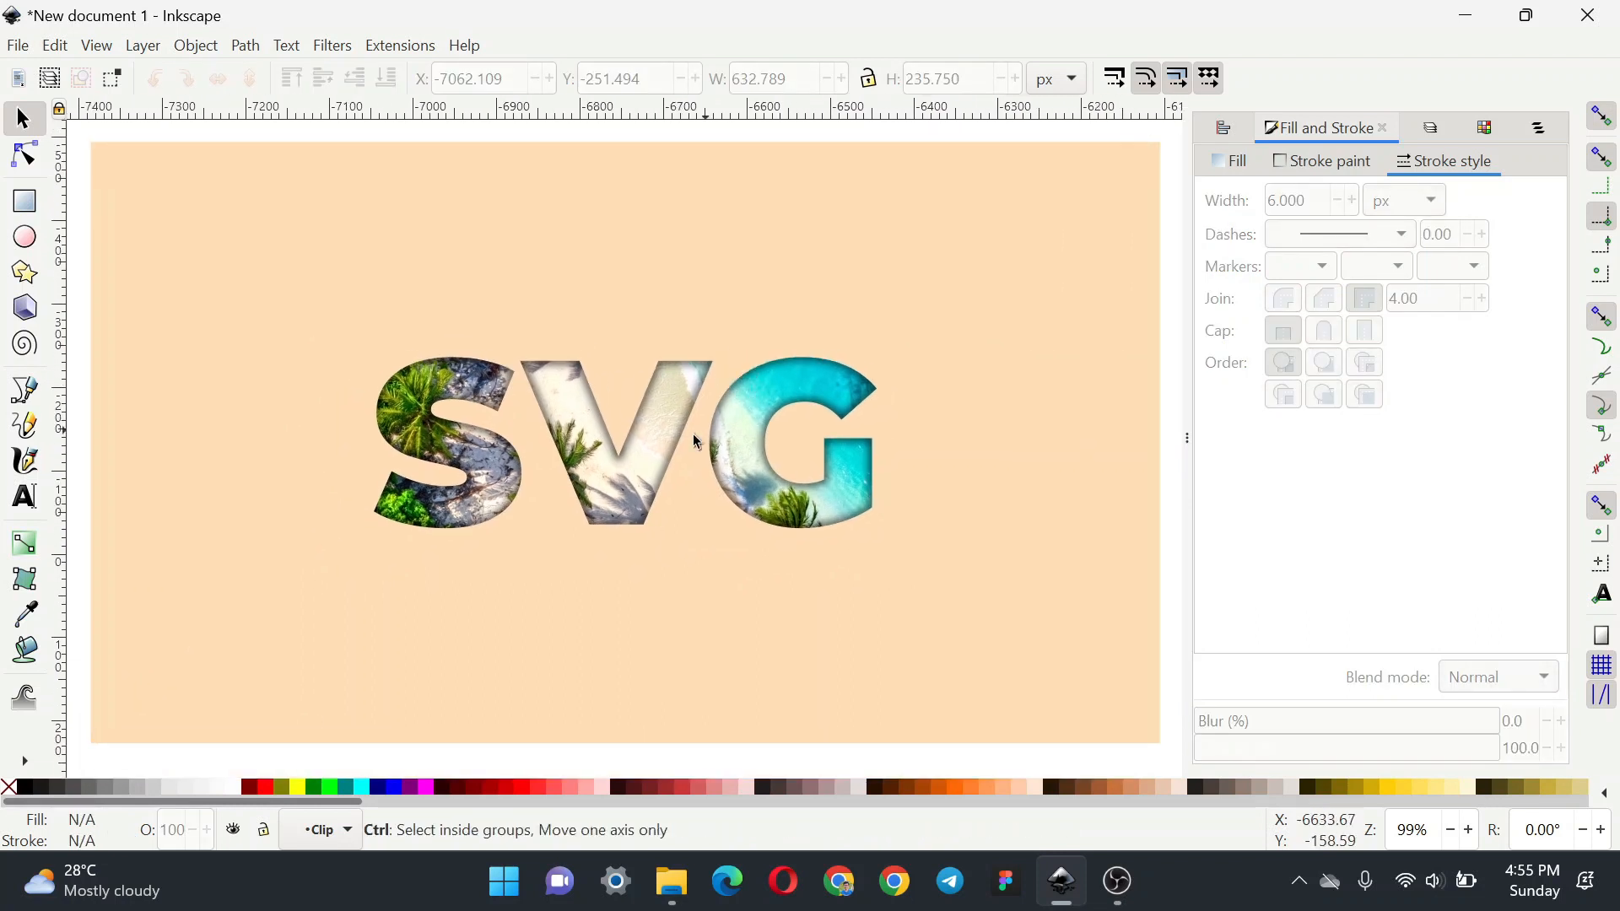
left_click_drag(719, 456, 735, 468)
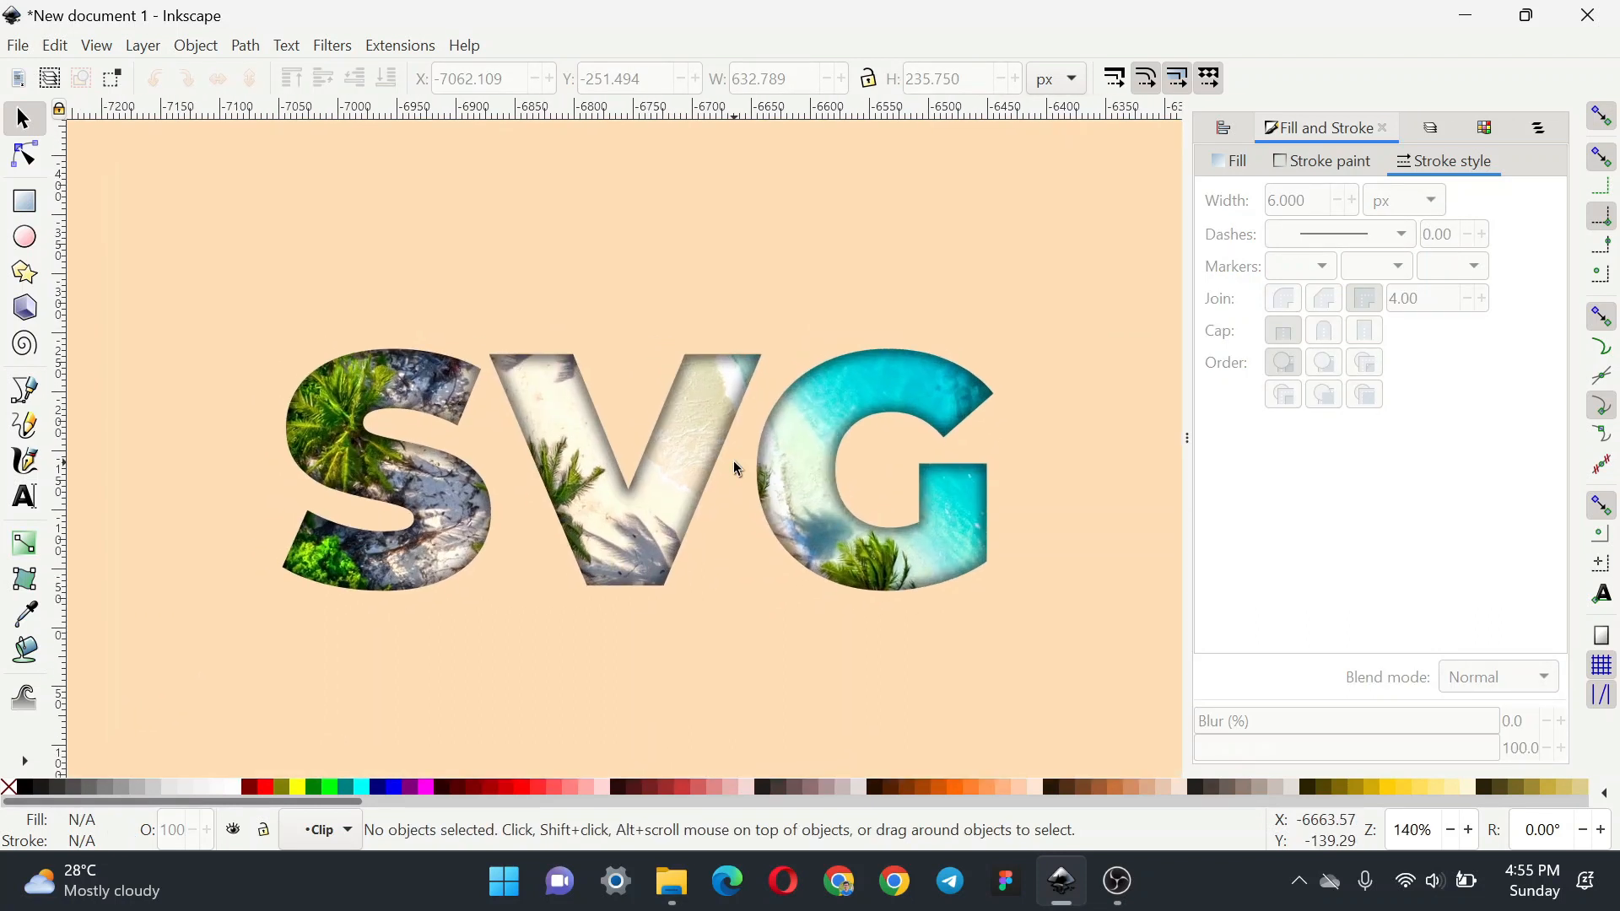
Step: Replace the clipped SVG text with GIMP and set its text alignment to centered
left_click(828, 469)
double_click(812, 462)
key("ctrl+a")
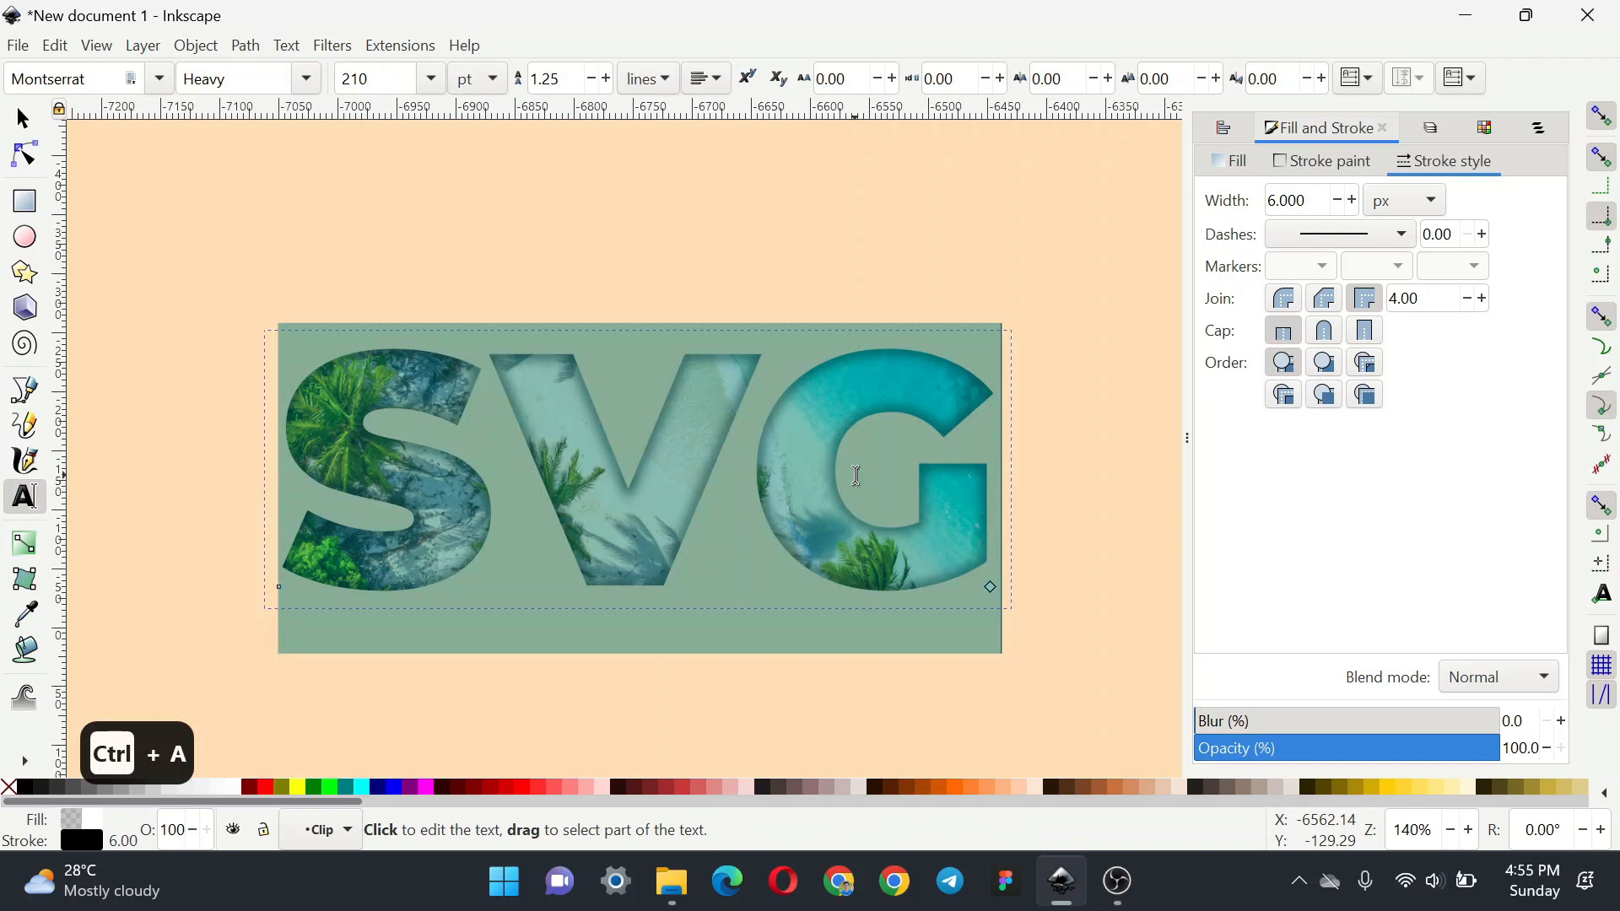
type("GIMP")
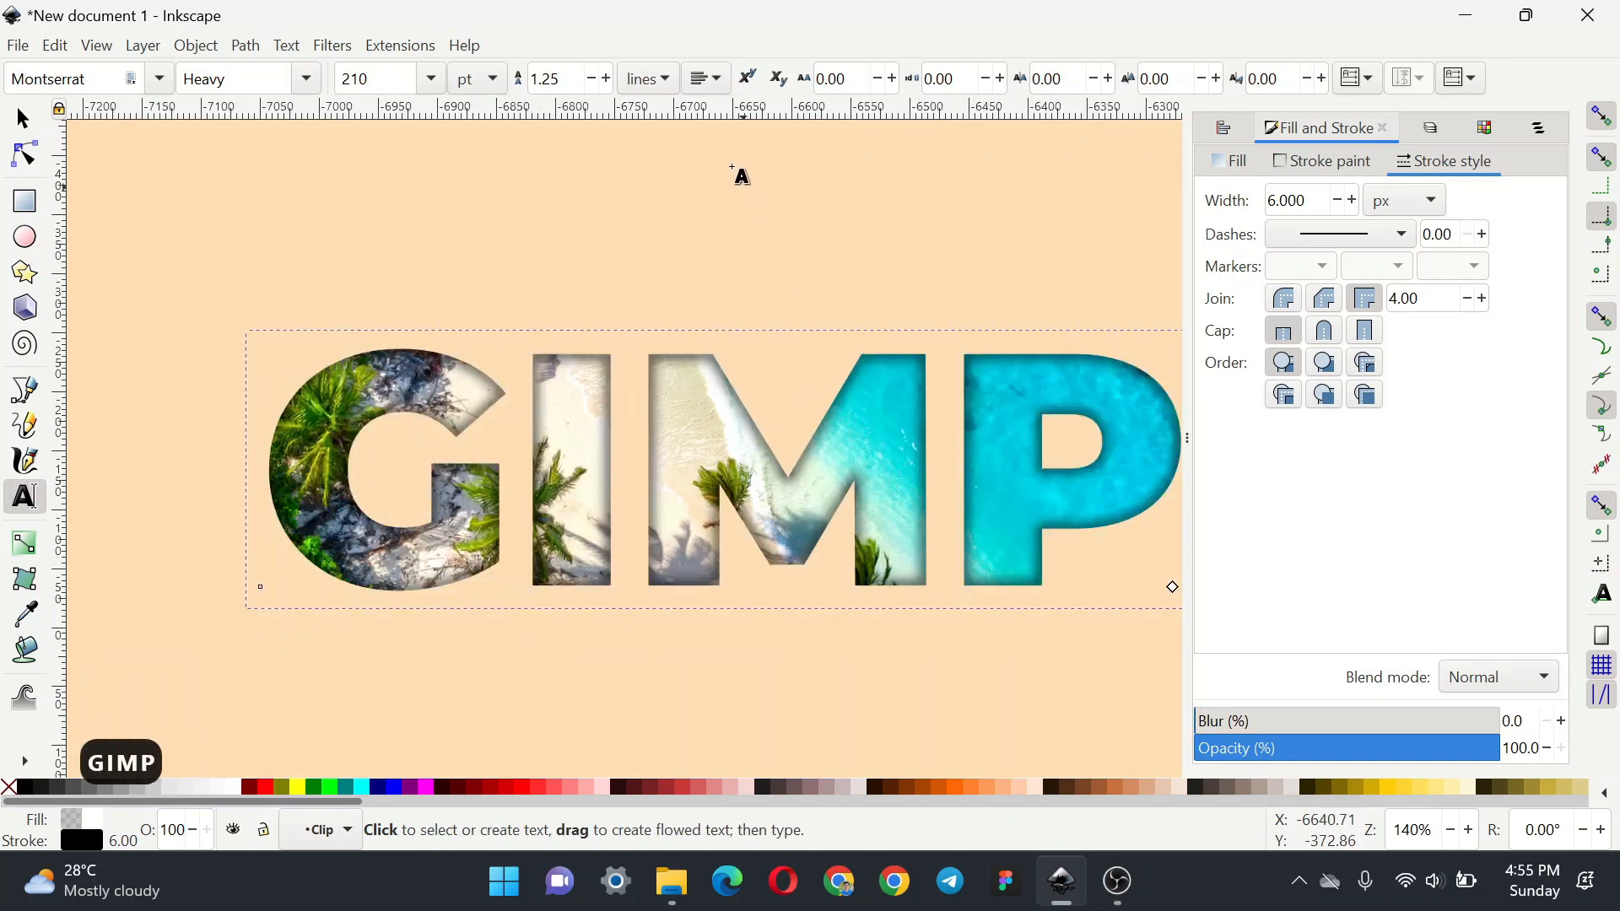
left_click(707, 74)
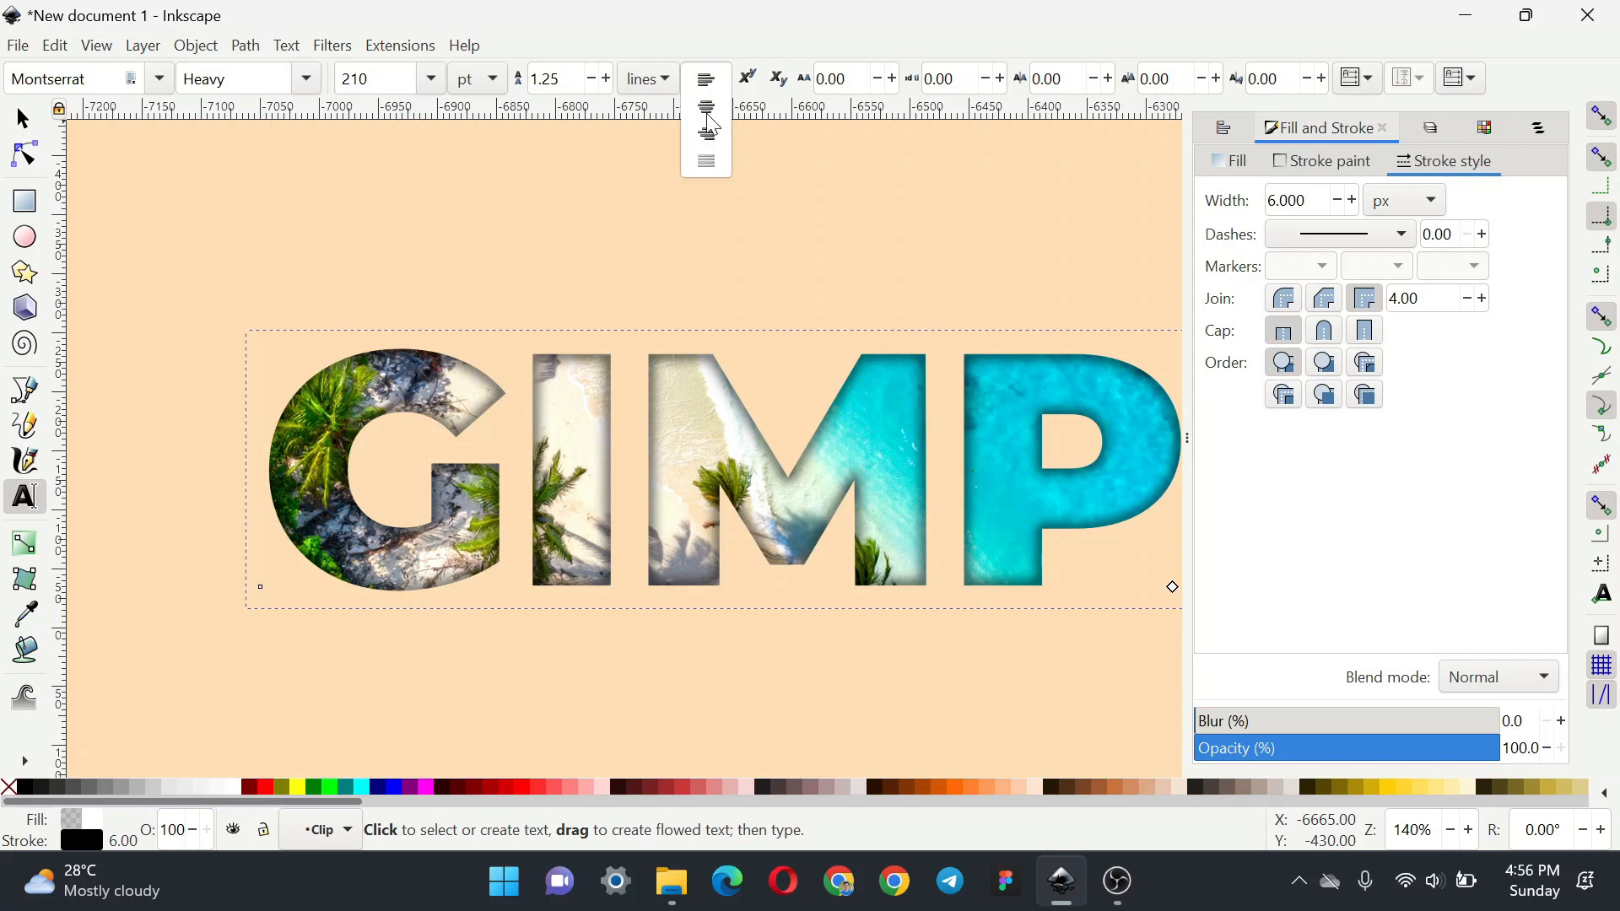
left_click(707, 126)
Step: Center the GIMP text horizontally on the beach image with Align and Distribute
left_click(23, 118)
left_click(666, 307, "shift")
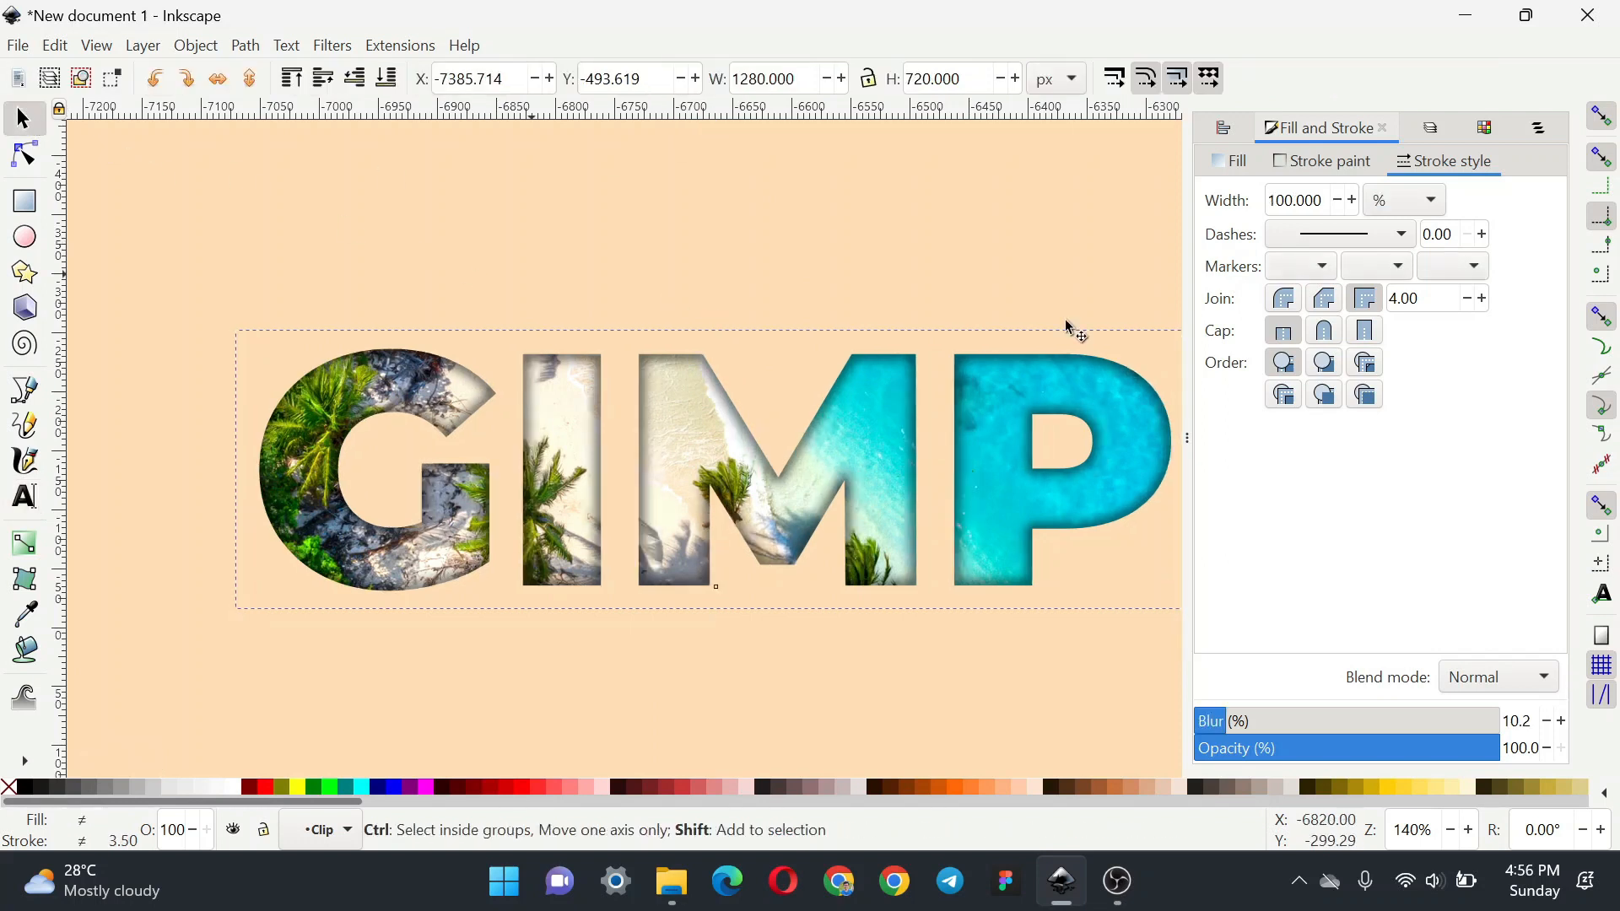
key("ctrl+shift+a")
left_click(1437, 216)
key("5")
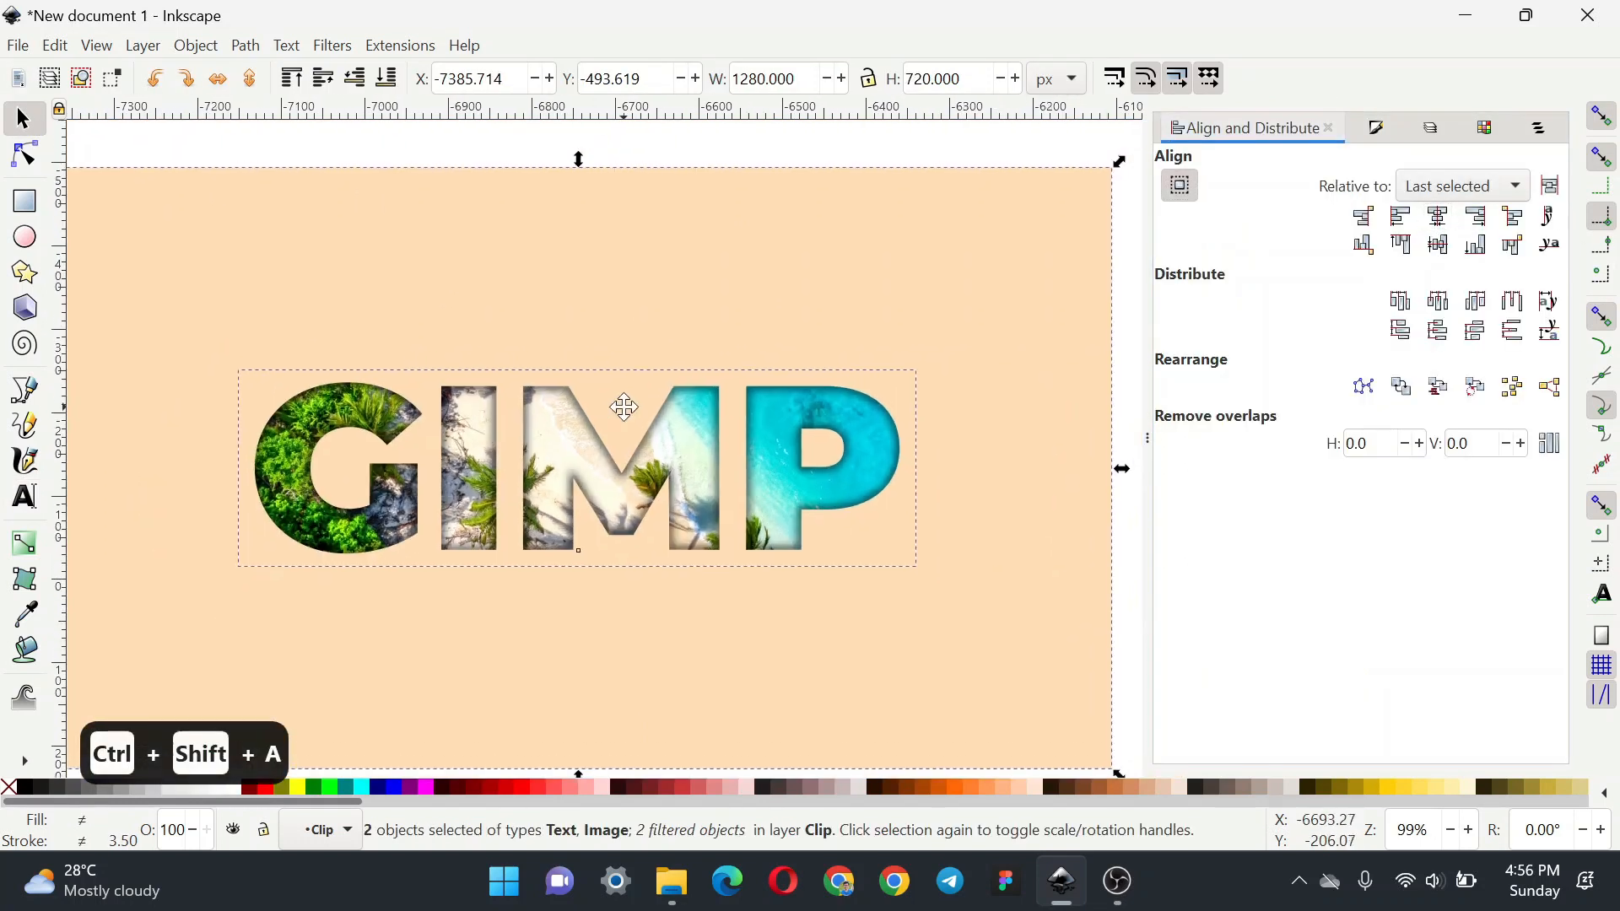
Step: Replace the clipped GIMP text with INKSCAP and undo the last typed letter
scroll(660, 386, "up", 1)
left_click(747, 446)
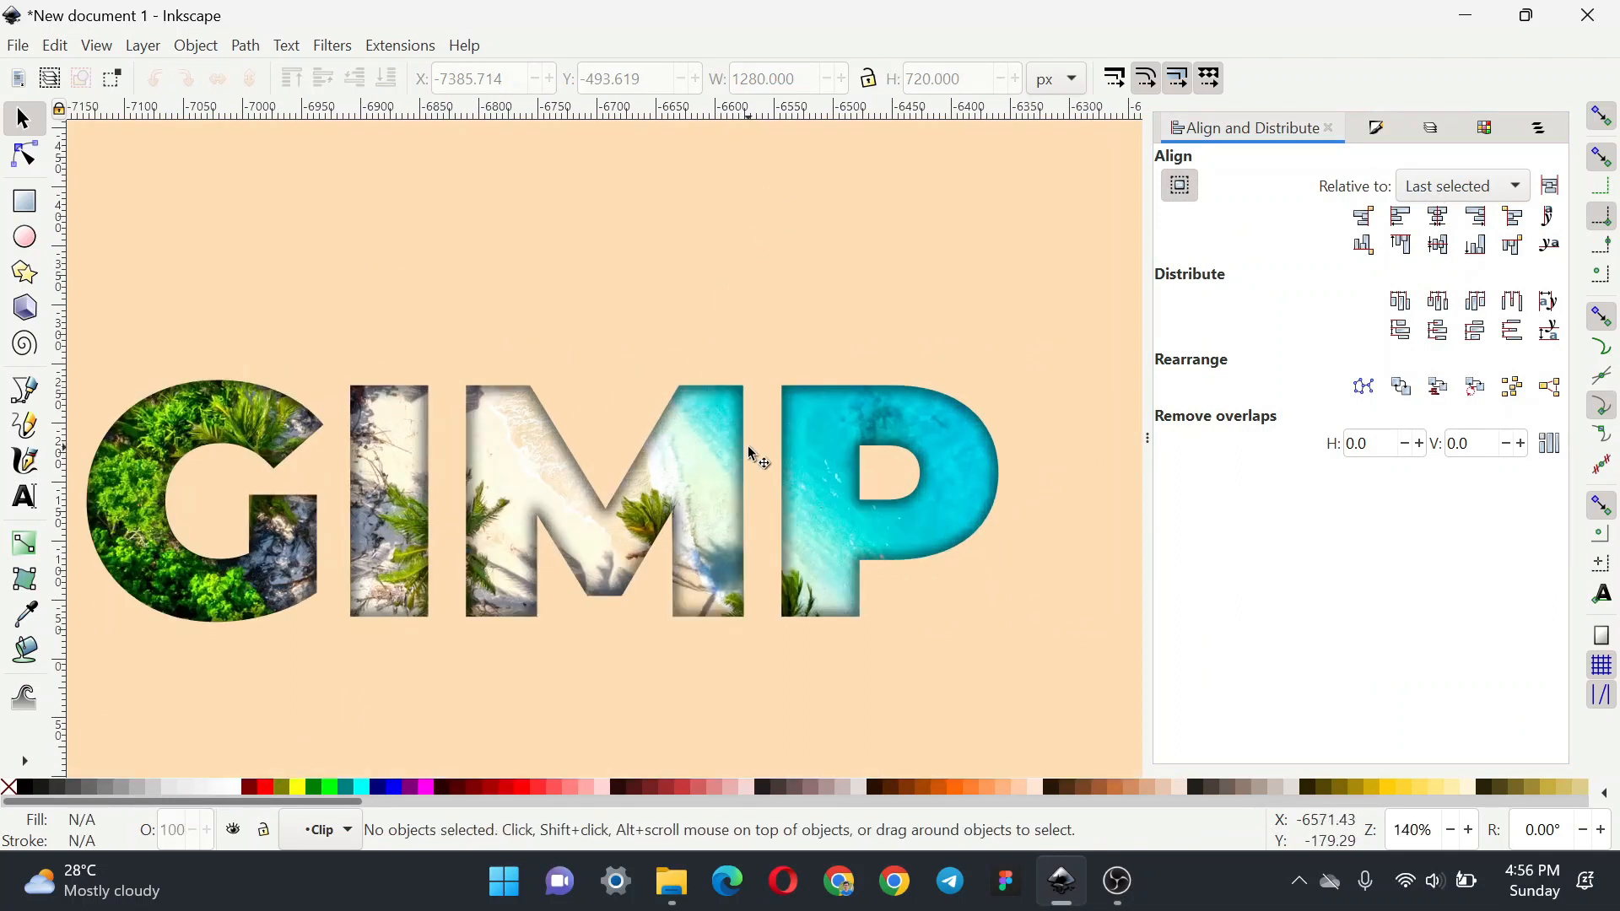
left_click(742, 443)
double_click(743, 443)
key("ctrl+a")
type("IN")
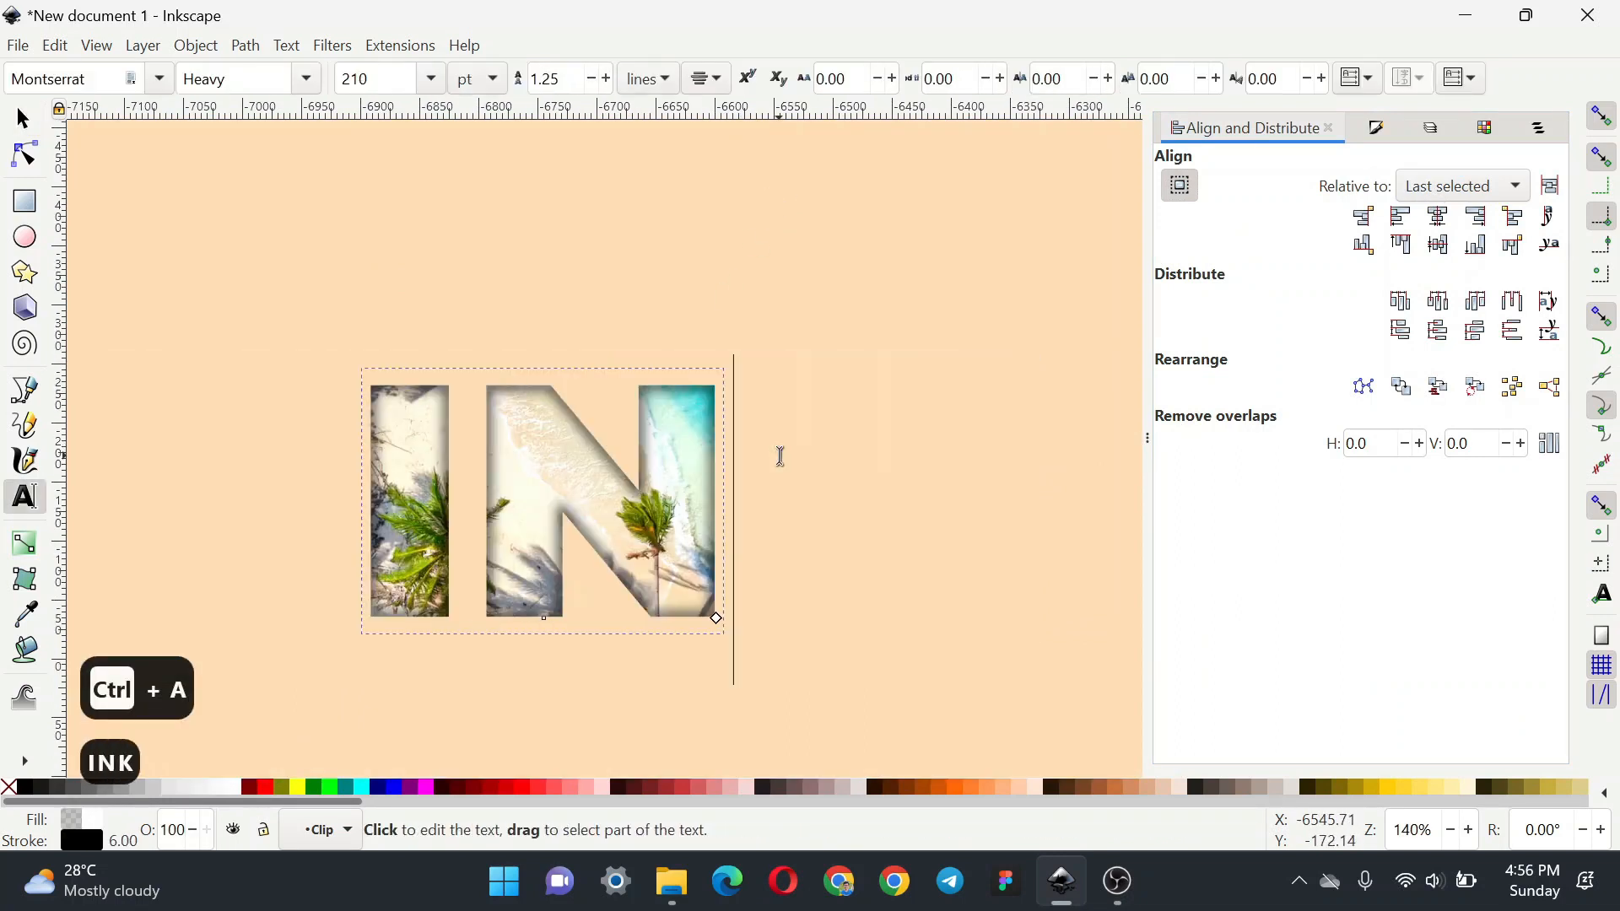
type("KSCAP")
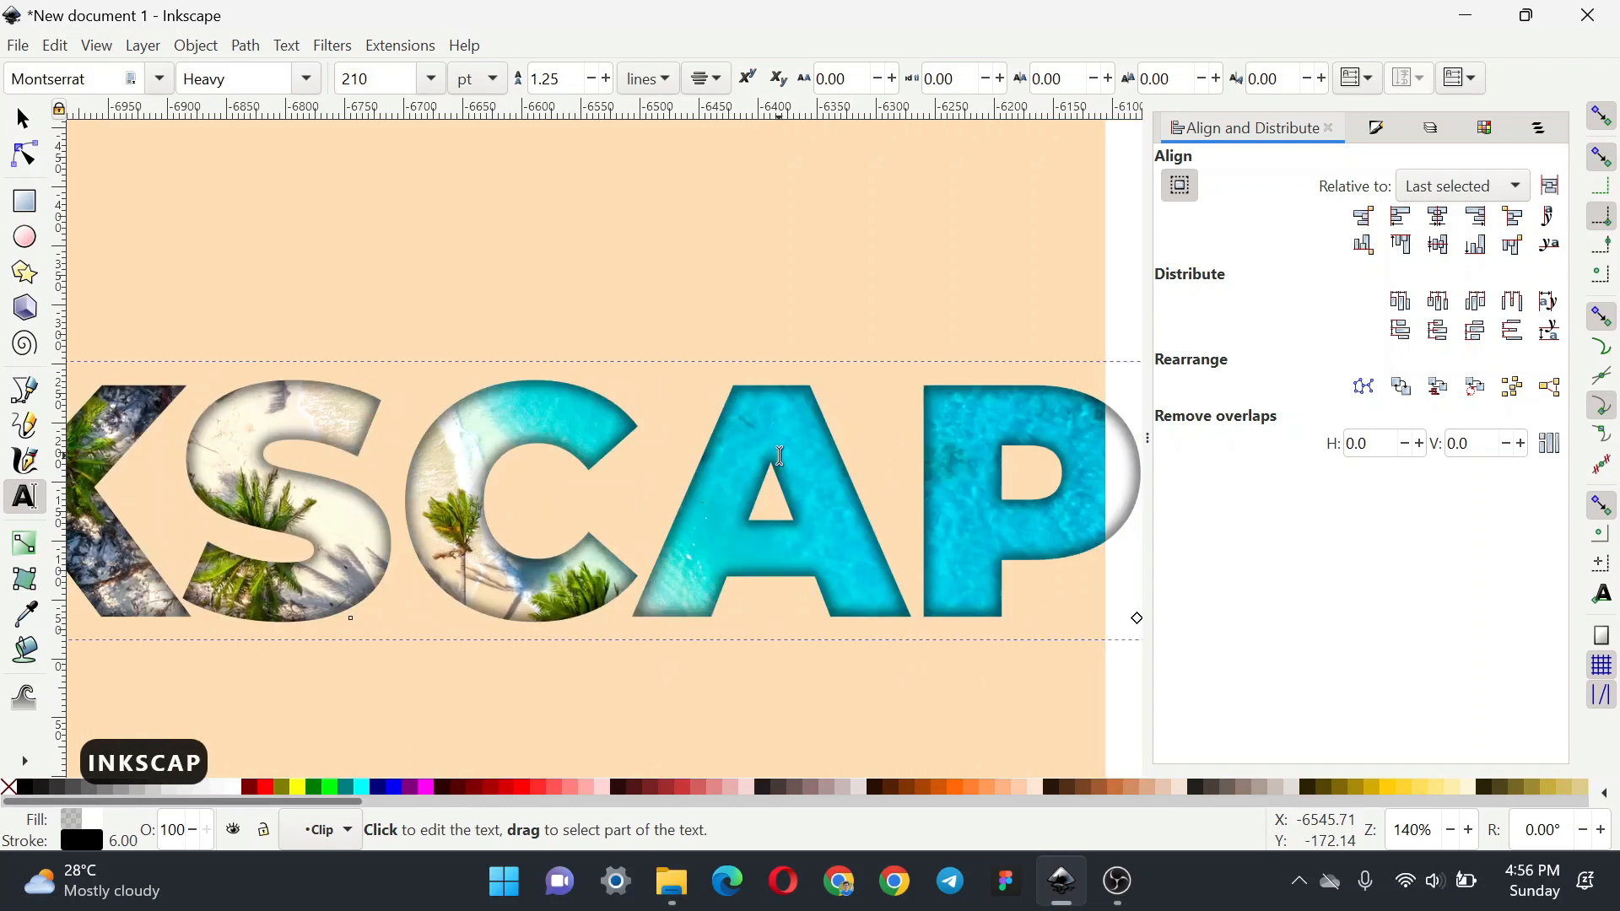
key("ctrl+z")
Step: Replace the whole clipped text with FOSS
scroll(535, 351, "down", 2)
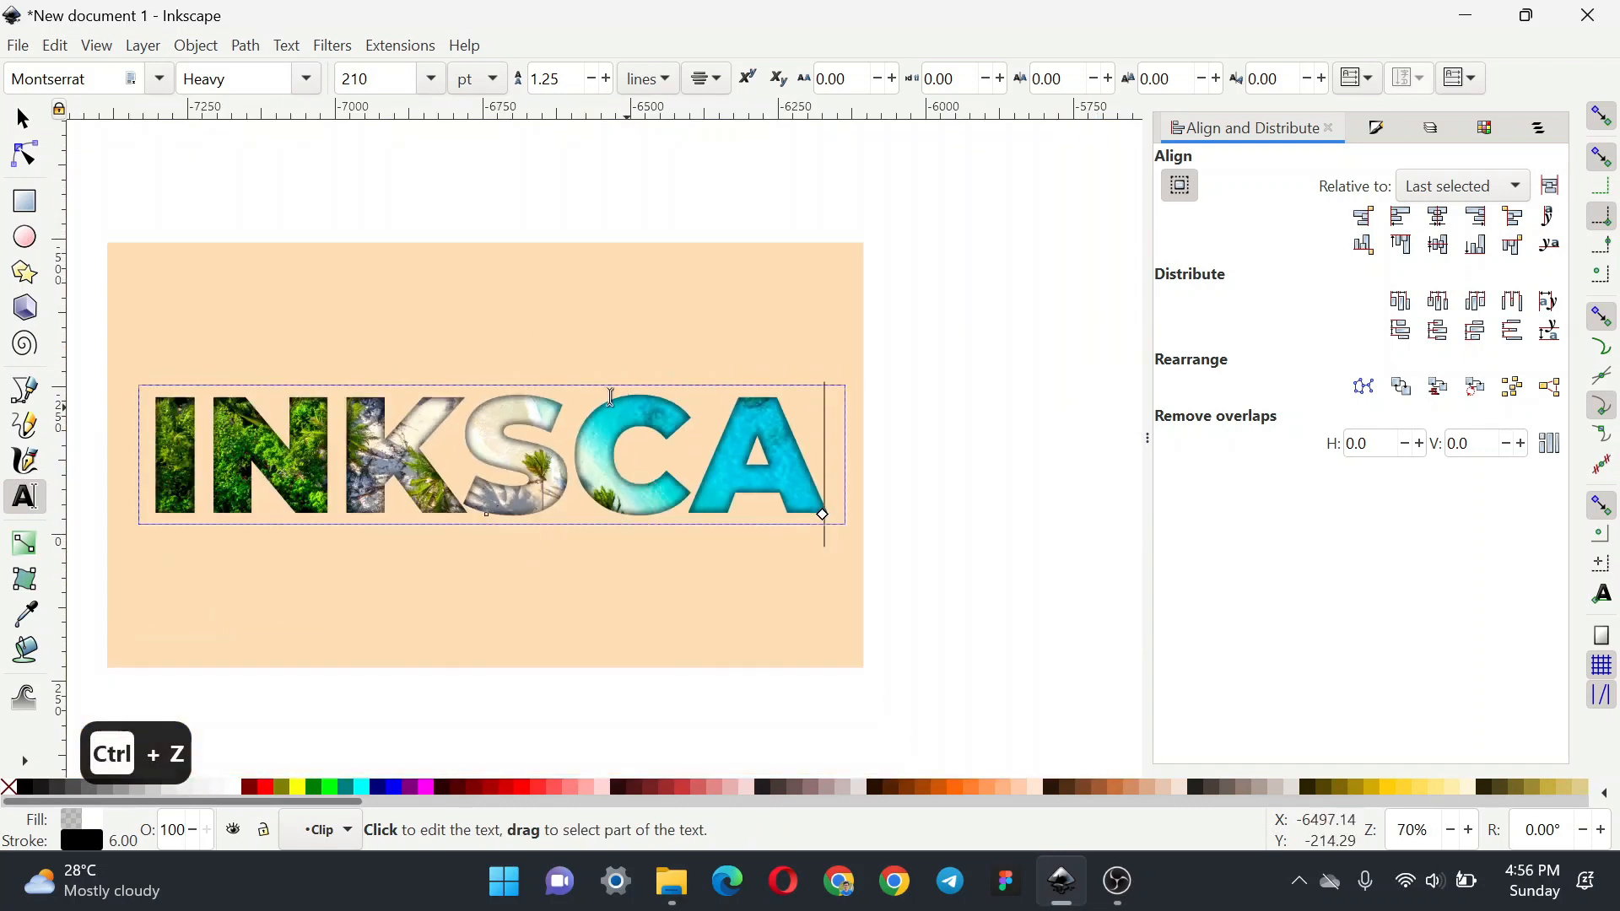
key("ctrl+a")
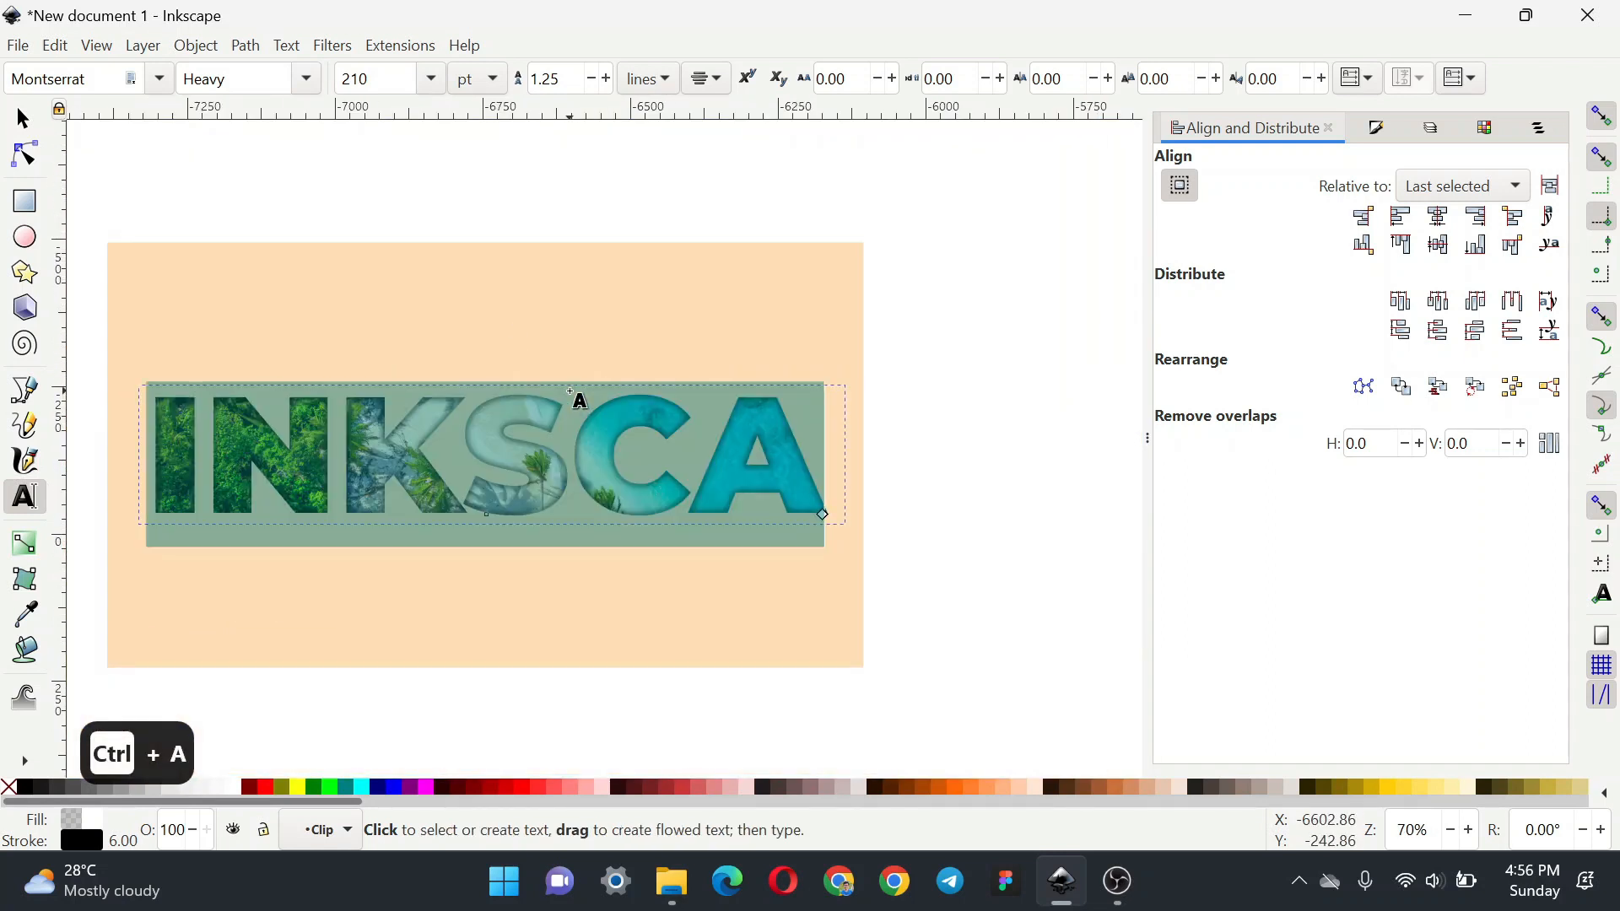
type("FOSS")
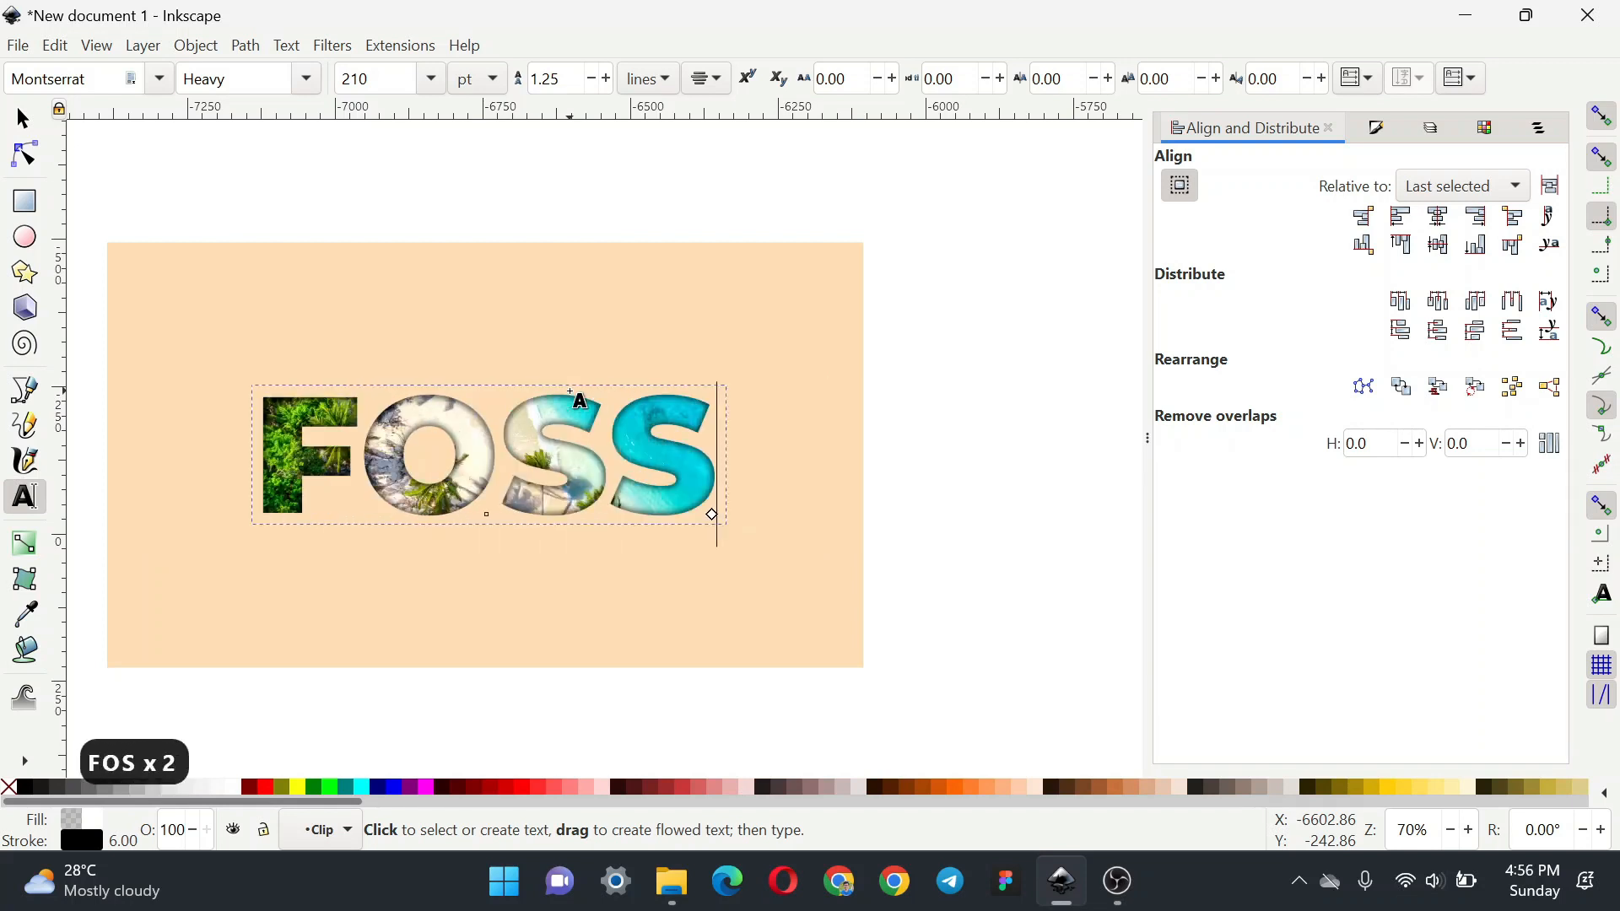
Step: Replace the FOSS text with SVG and deselect it
key("ctrl+a")
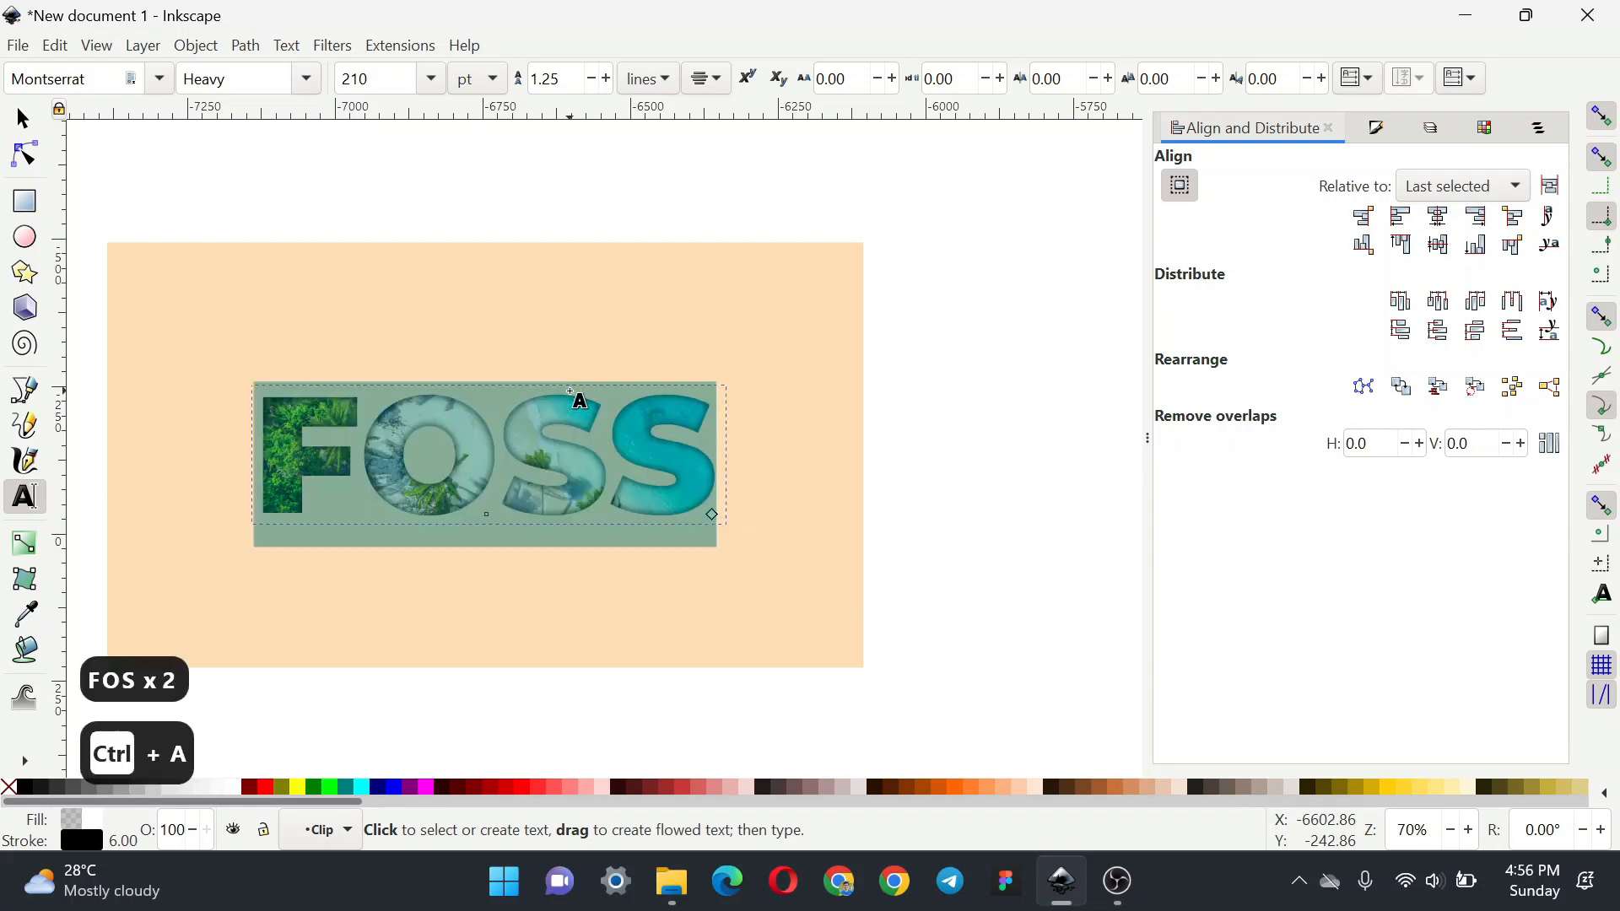
type("SVG")
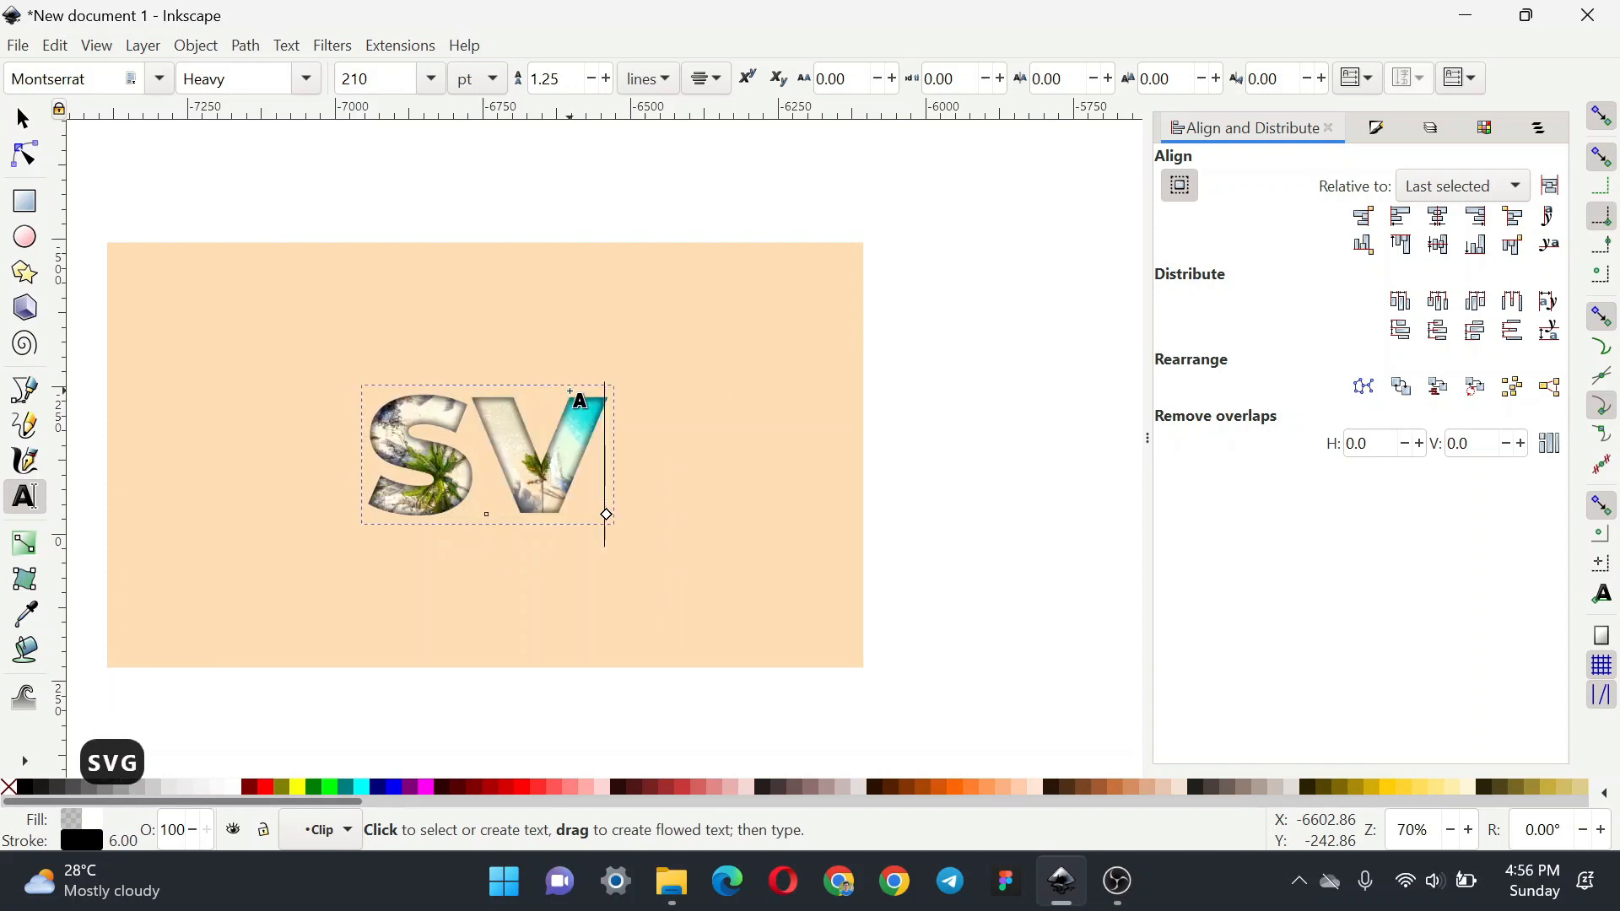
left_click(23, 119)
left_click(405, 195)
scroll(634, 523, "up", 1)
scroll(629, 513, "up", 1)
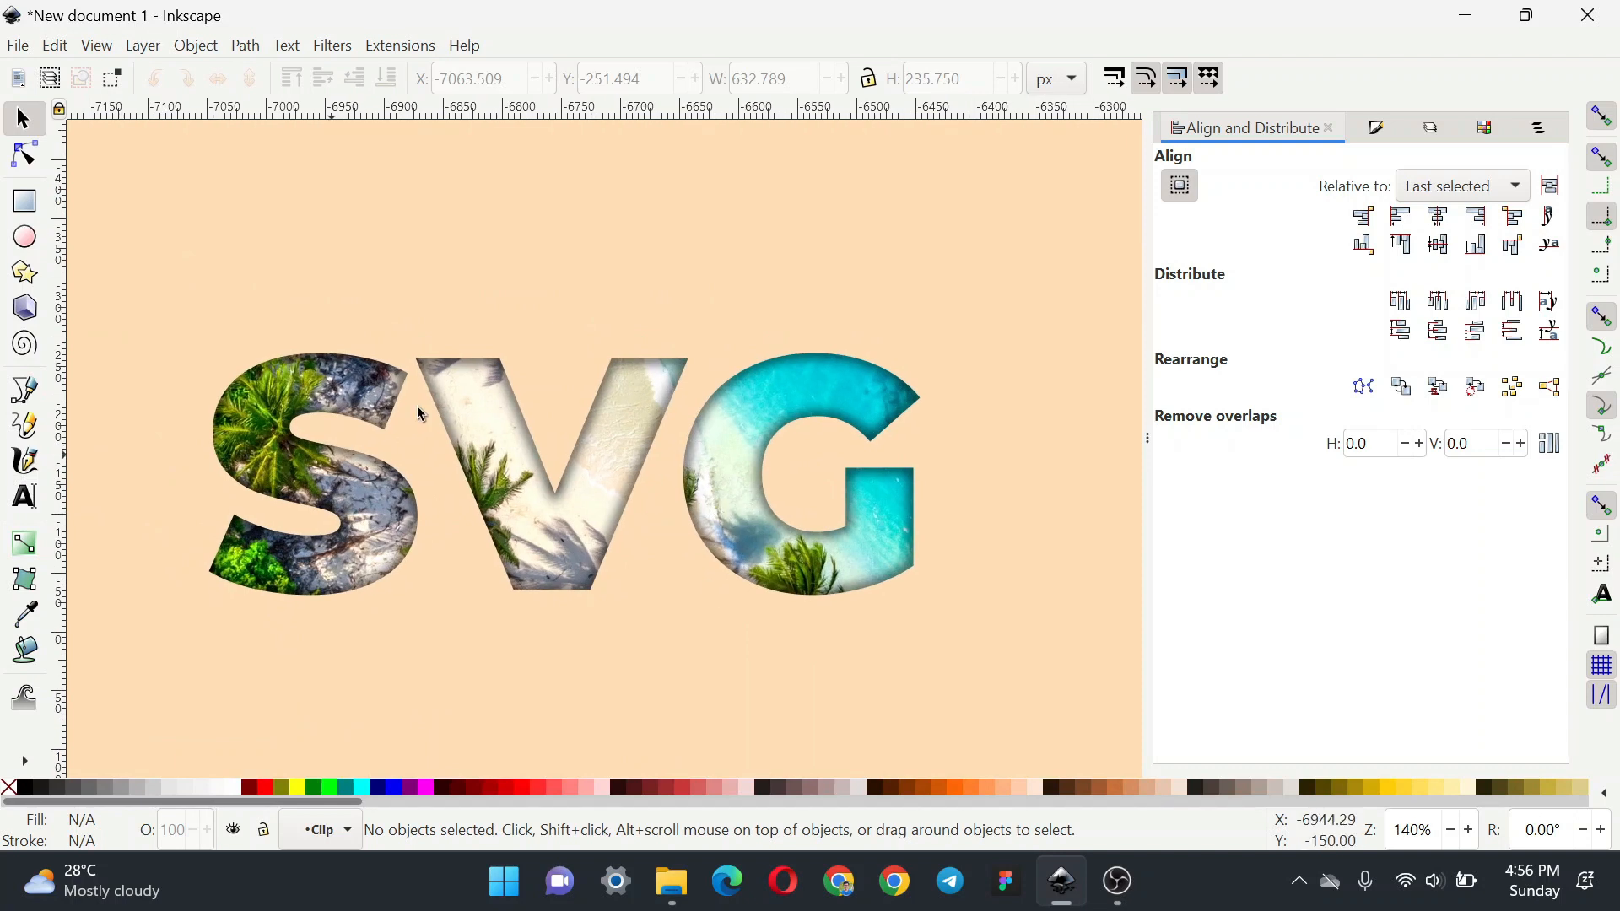
Step: Change the font of the whole SVG text to Oleo Script
scroll(543, 499, "down", 1)
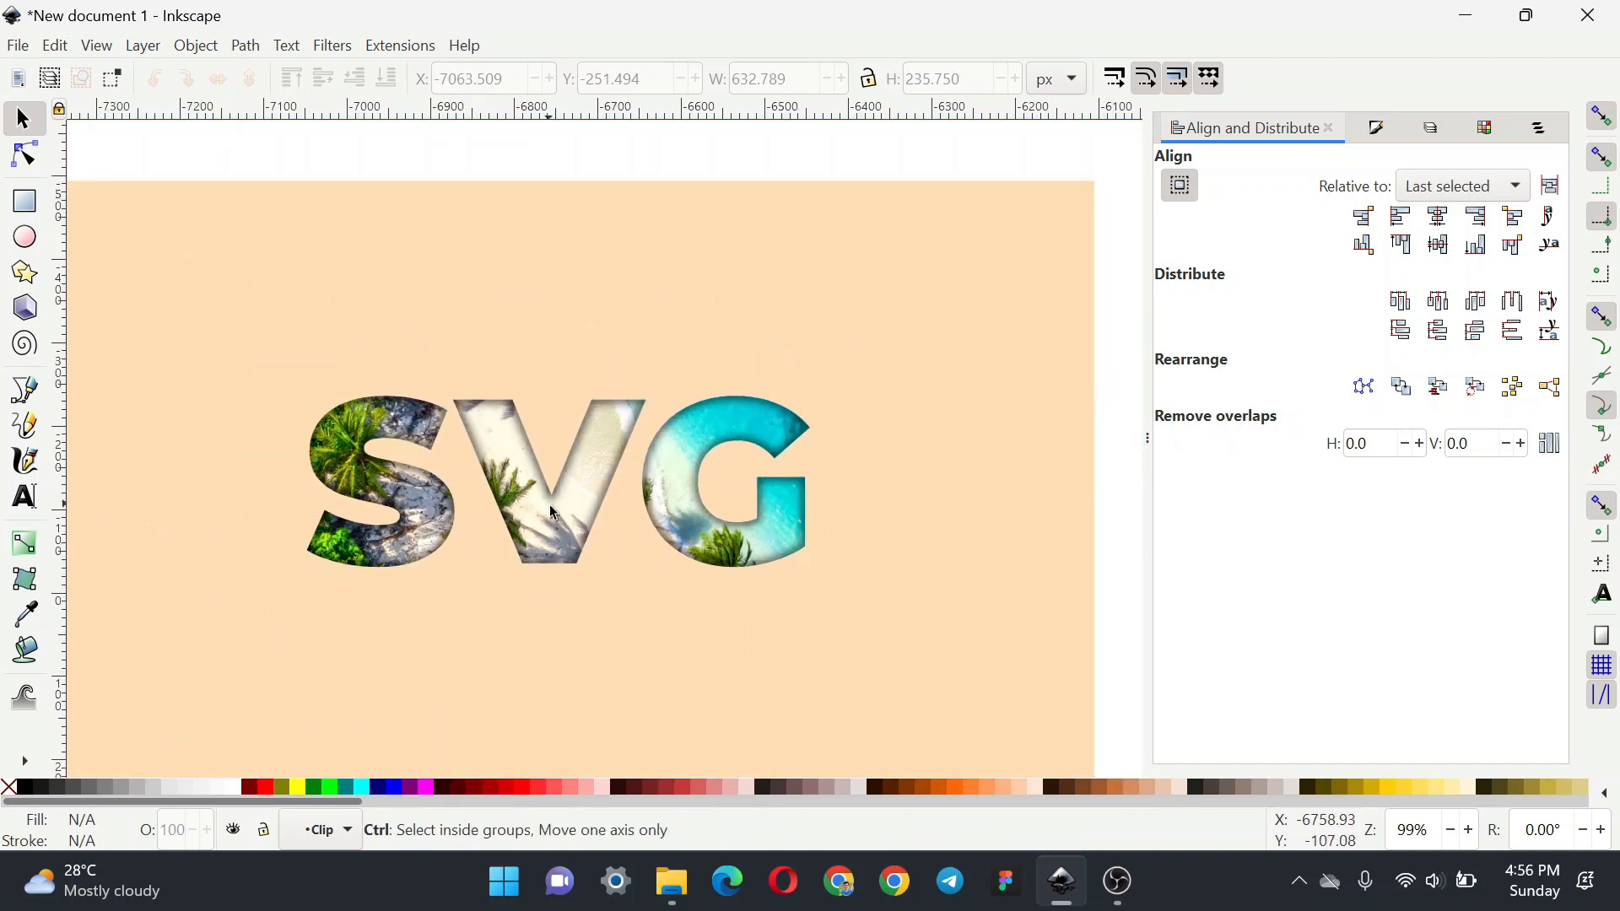
scroll(555, 513, "up", 1)
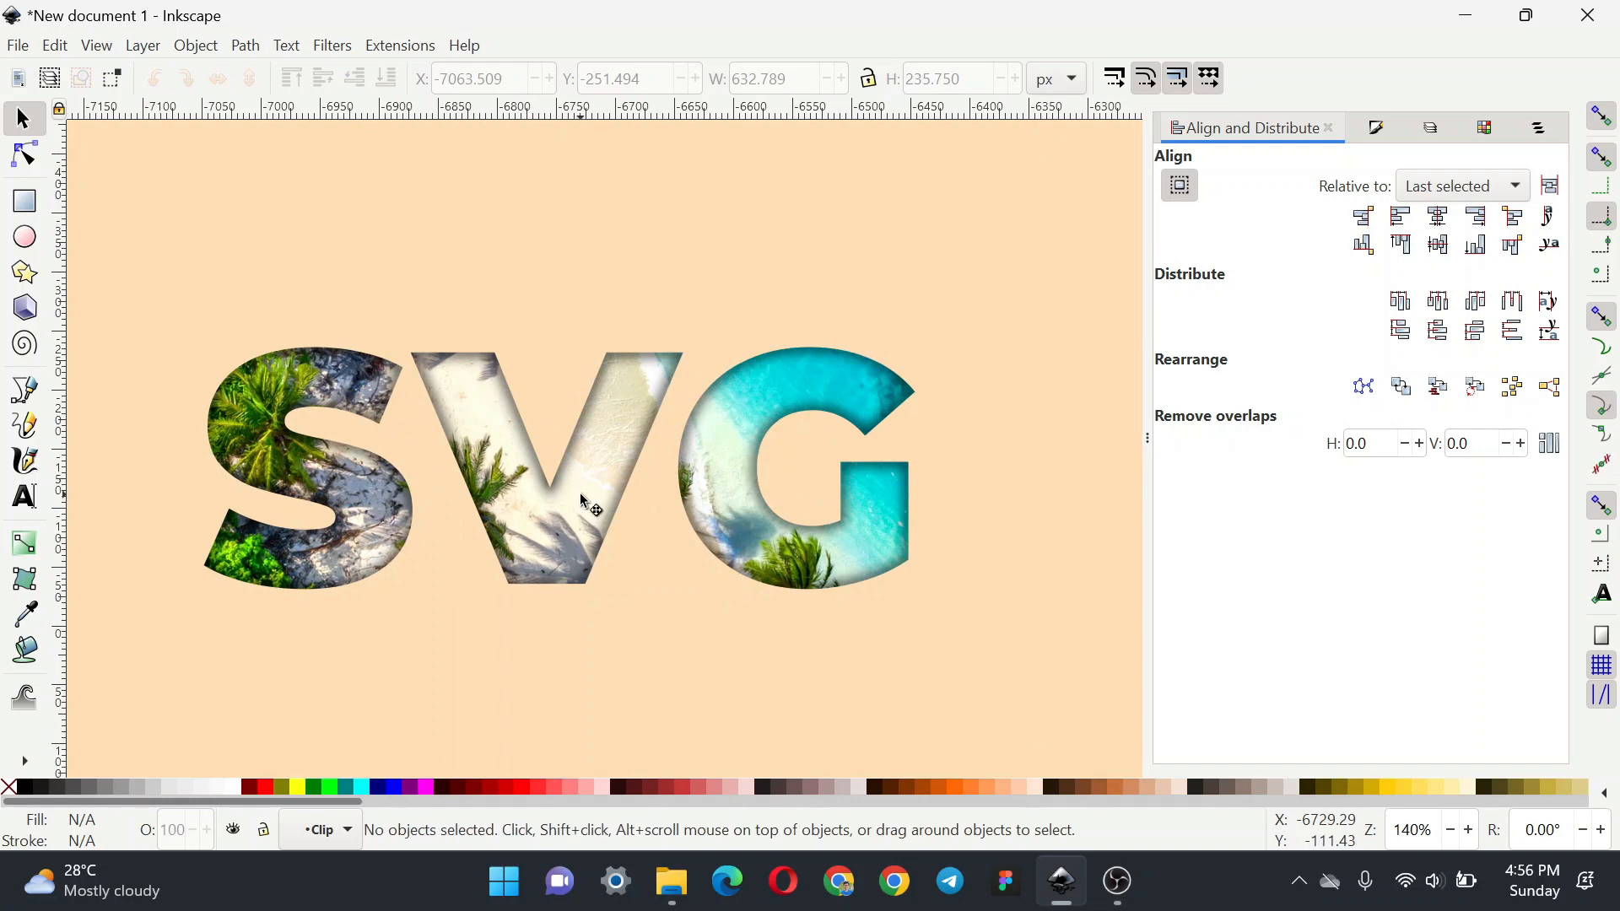
double_click(579, 489)
key("ctrl+a")
left_click(86, 80)
key("ctrl+a")
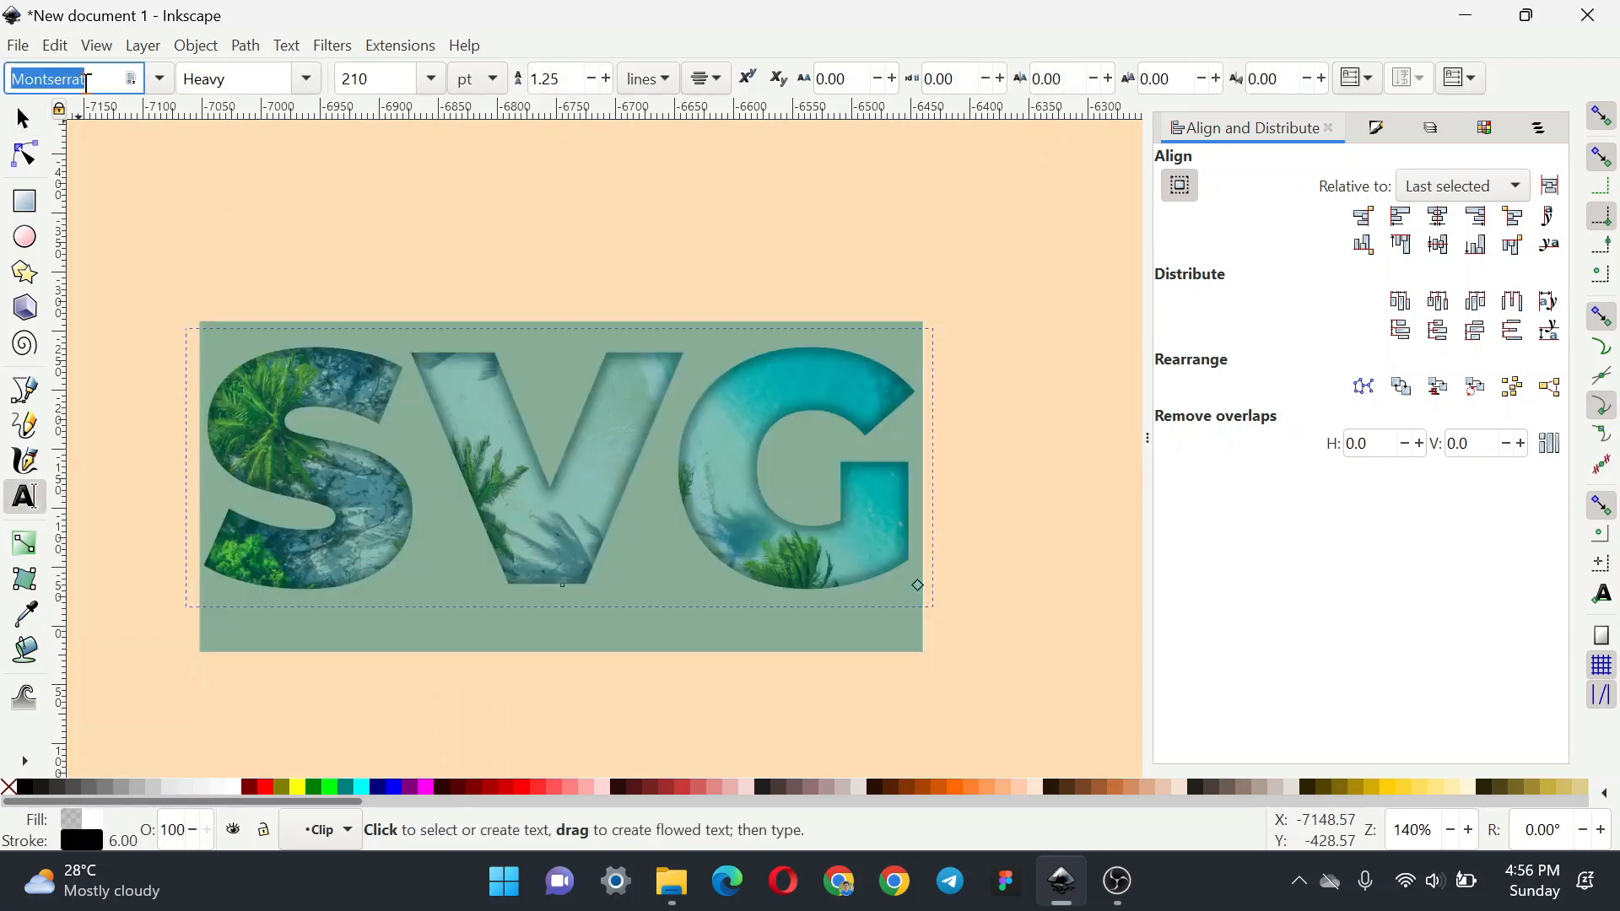
type("Ole")
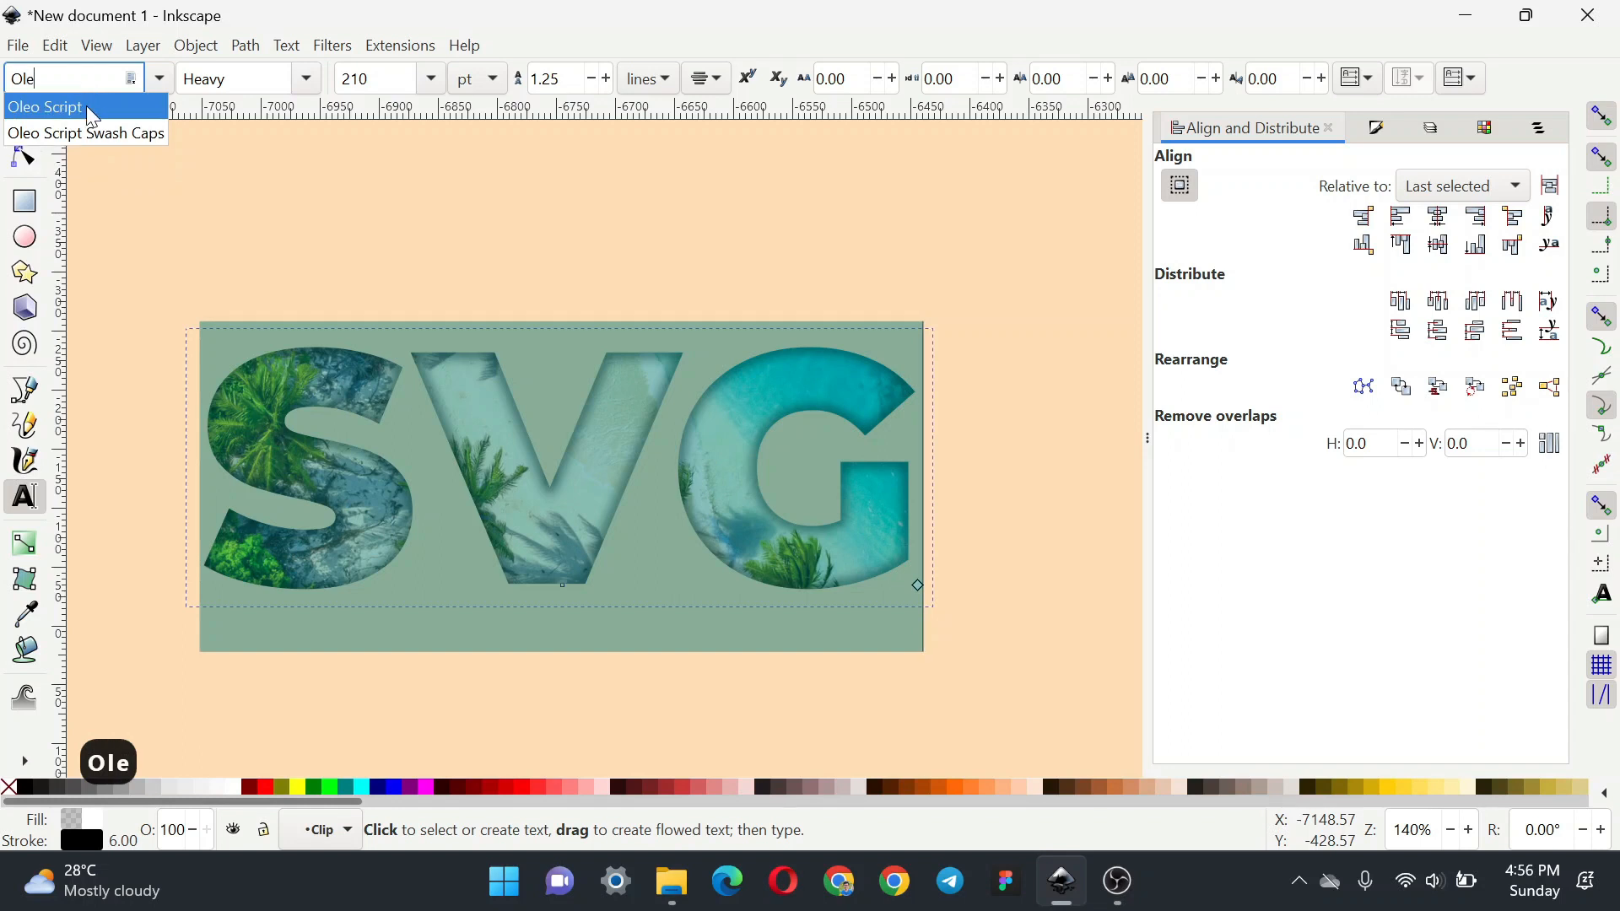
left_click(86, 105)
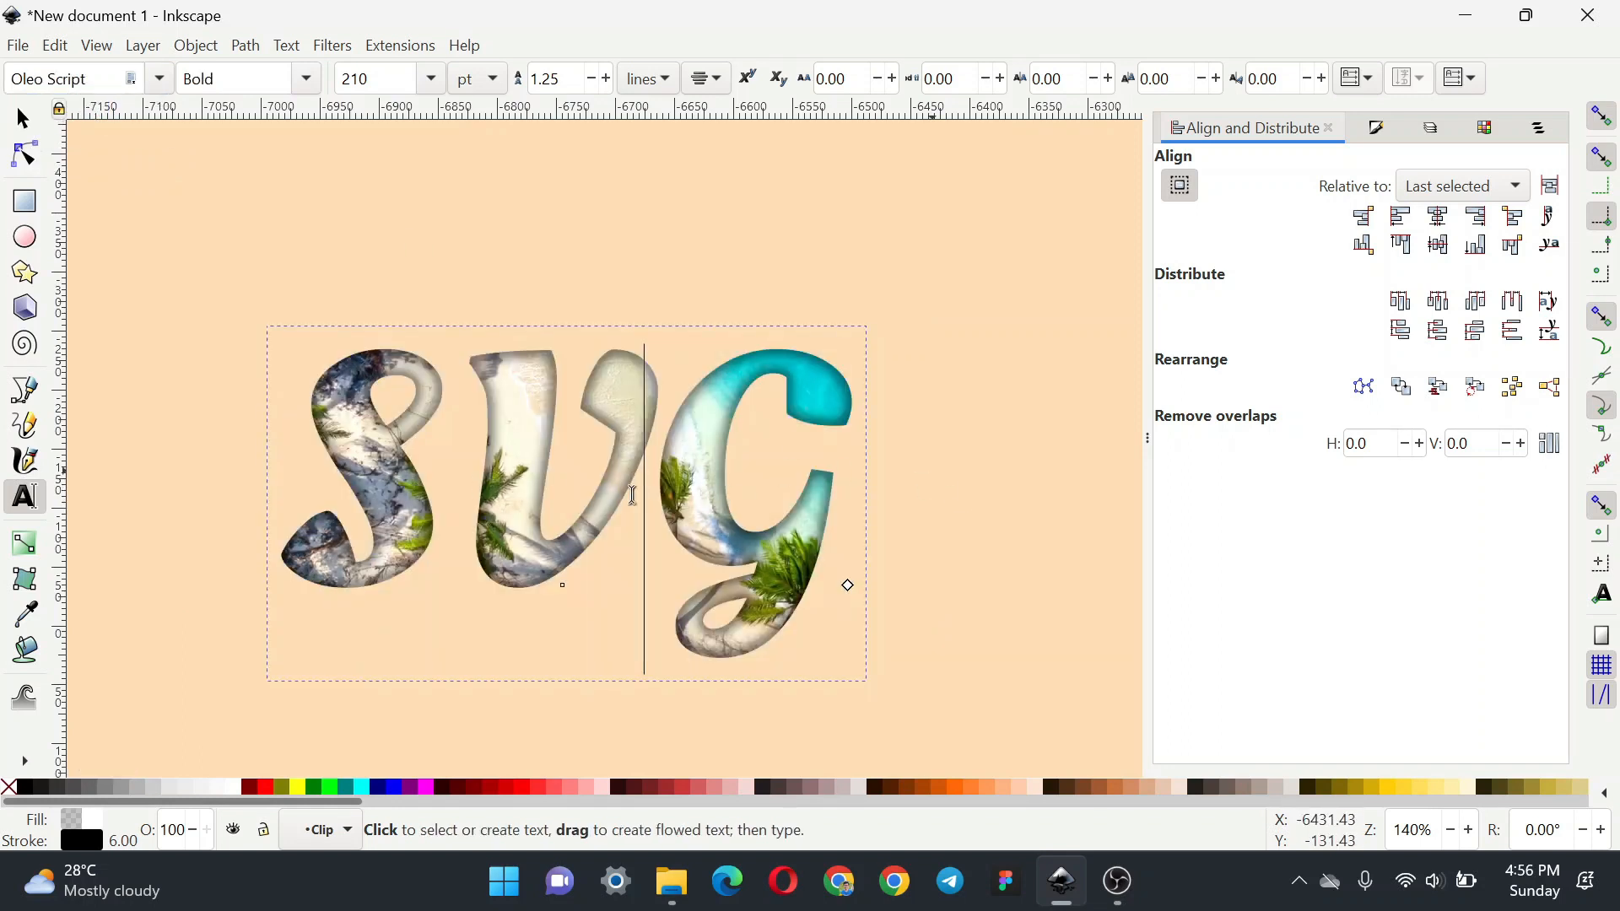
Step: Set the whole SVG text to the Poppins font in the Heavy style and finish editing the text
key("ctrl+a")
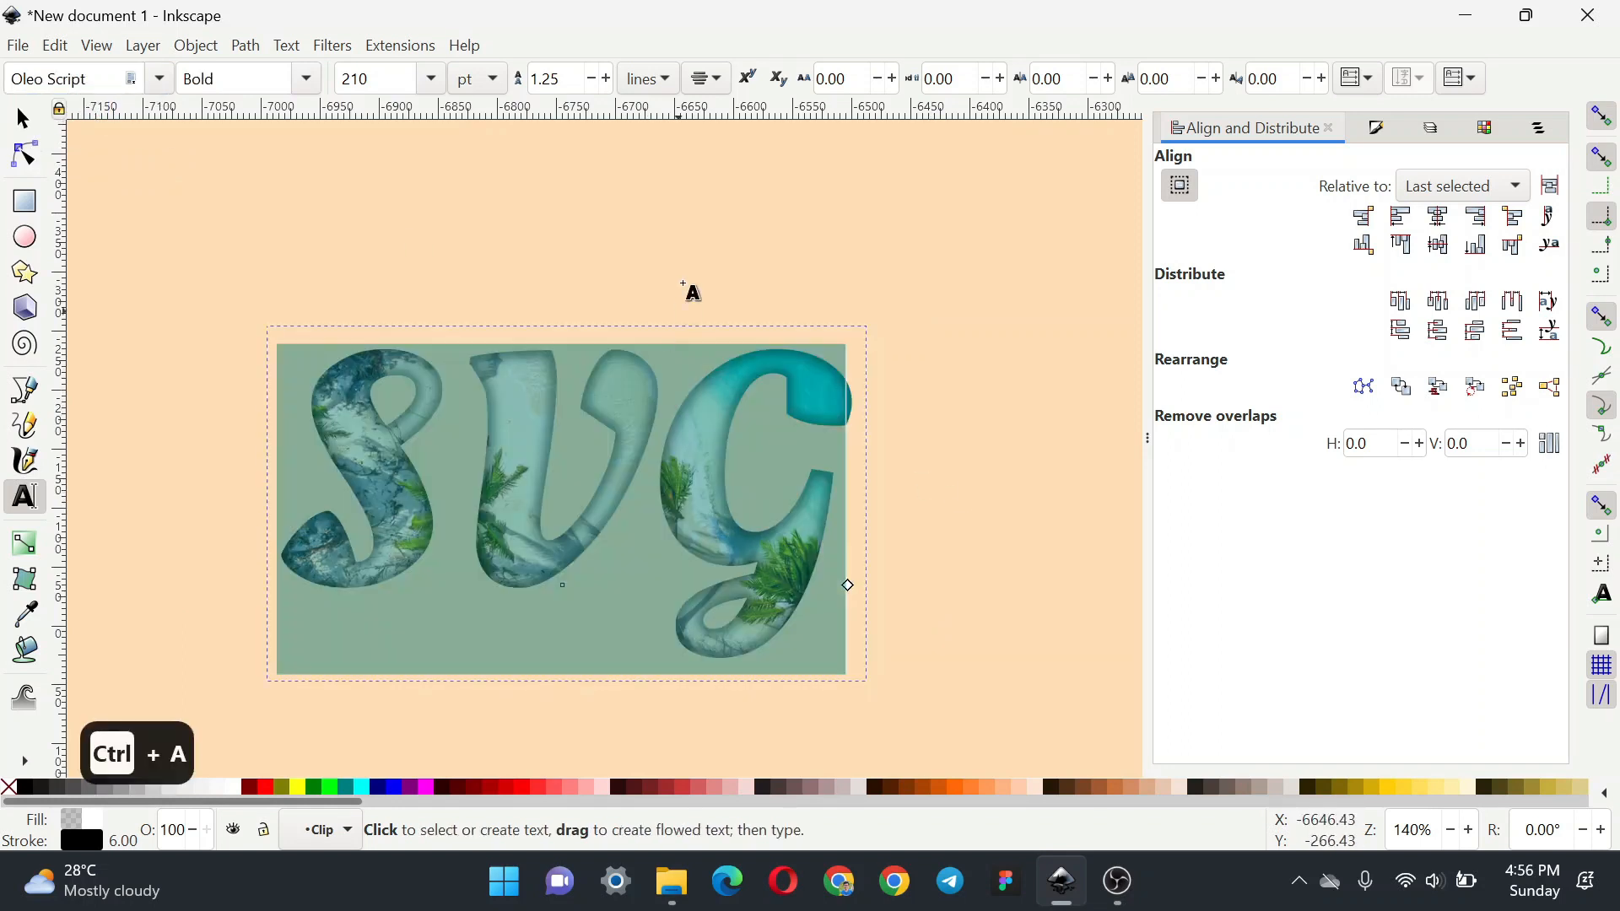
left_click(47, 85)
key("ctrl+a")
type("Pop")
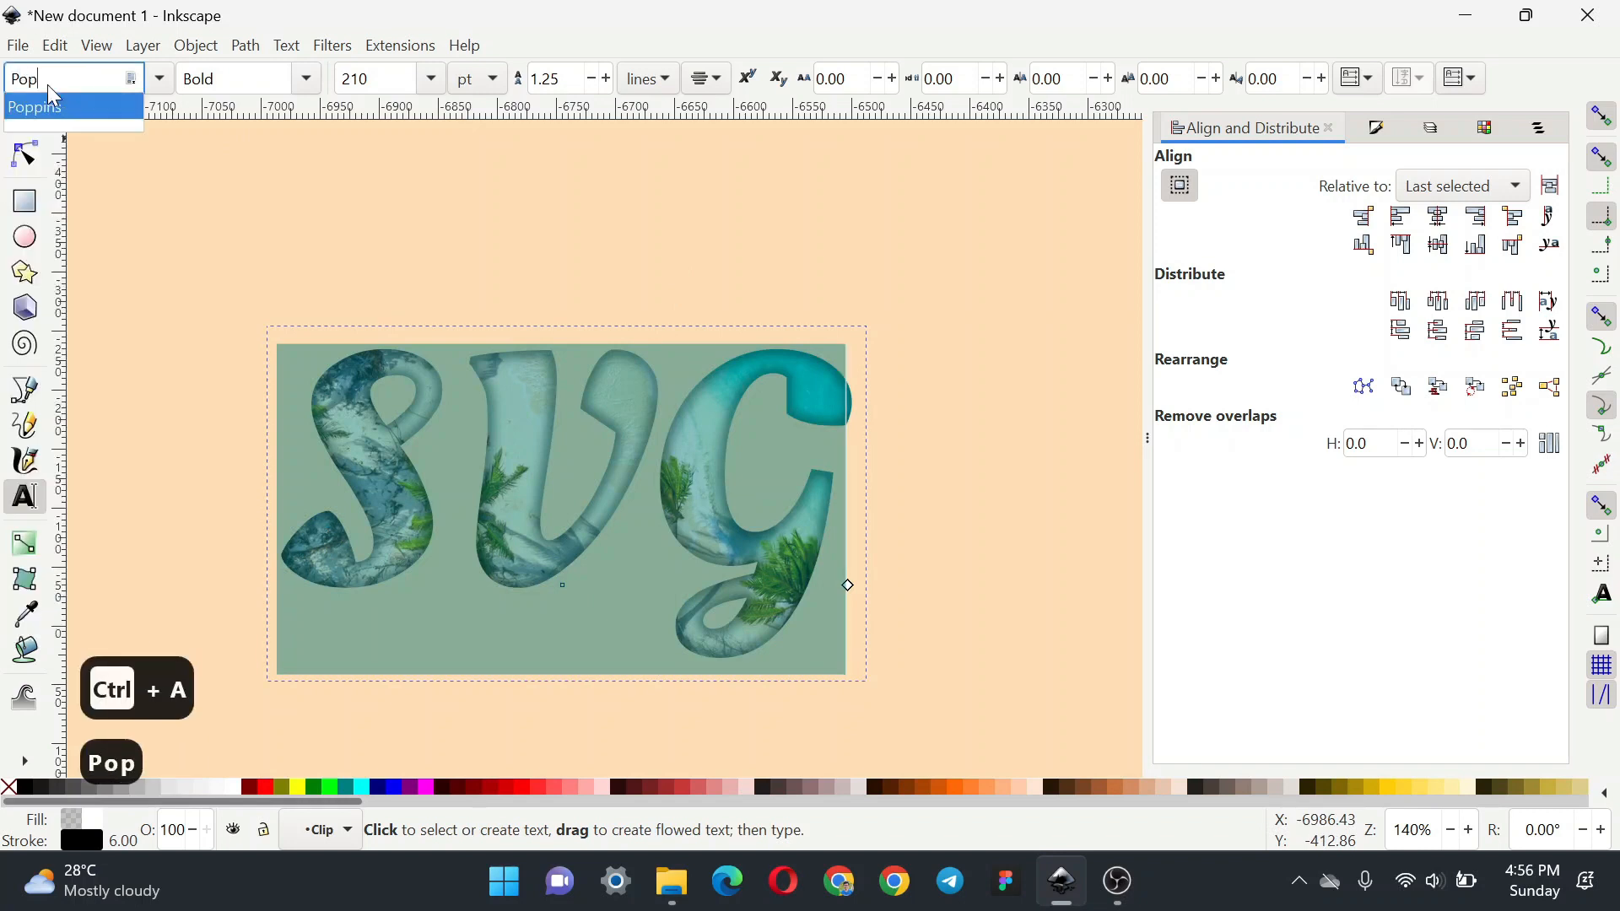
left_click(60, 103)
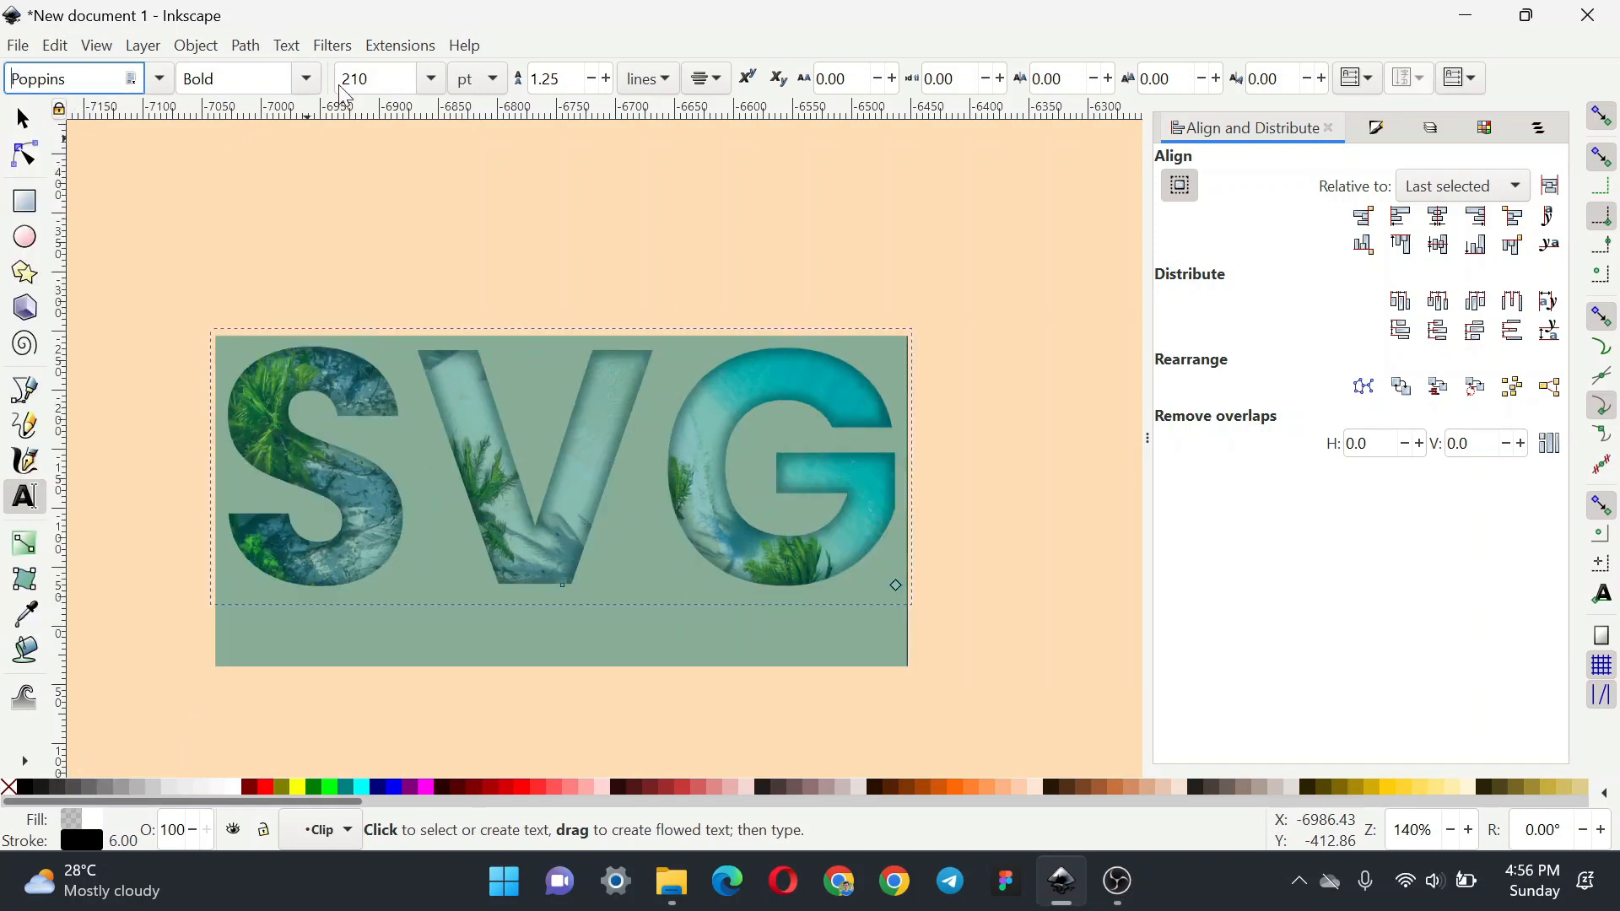
left_click(306, 78)
left_click(207, 615)
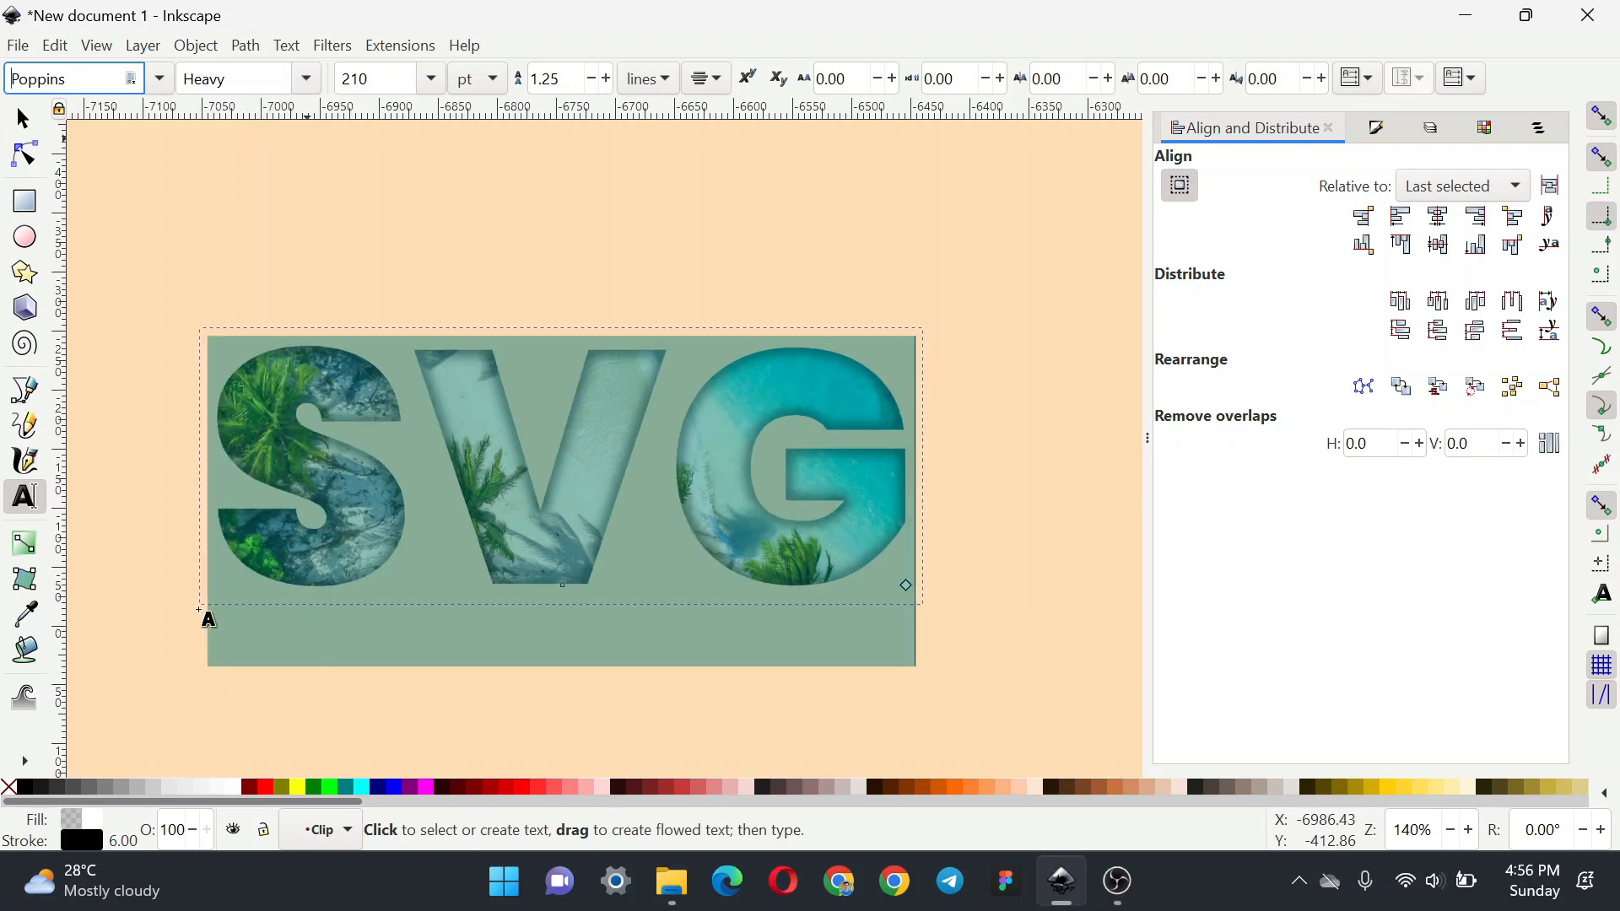
left_click(22, 118)
key("Tab")
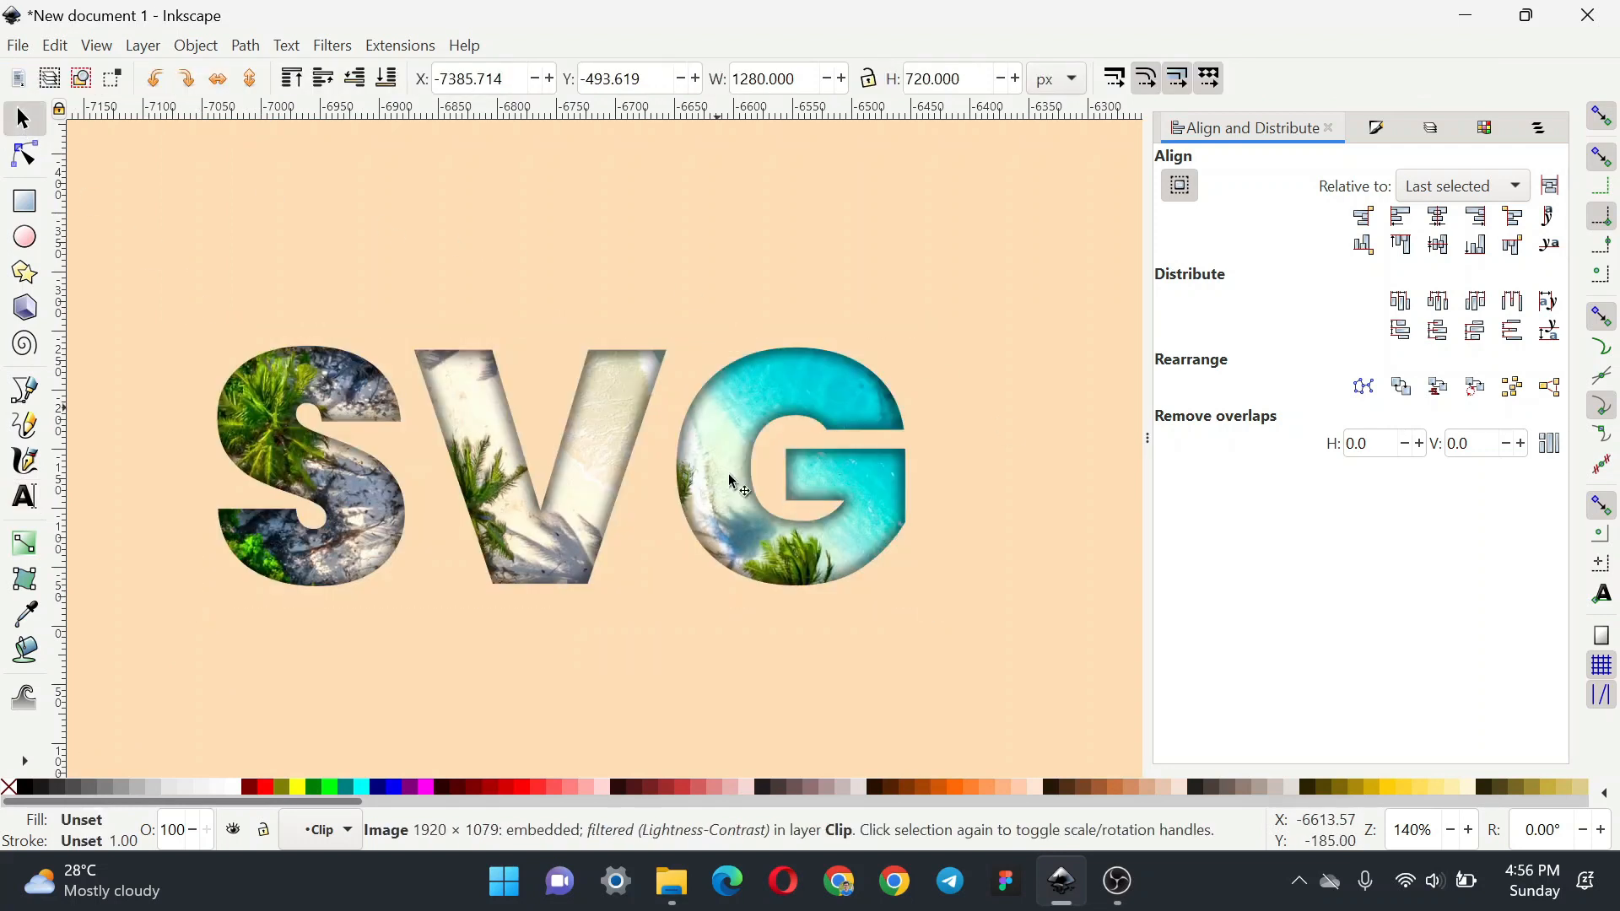
scroll(731, 481, "left", 2)
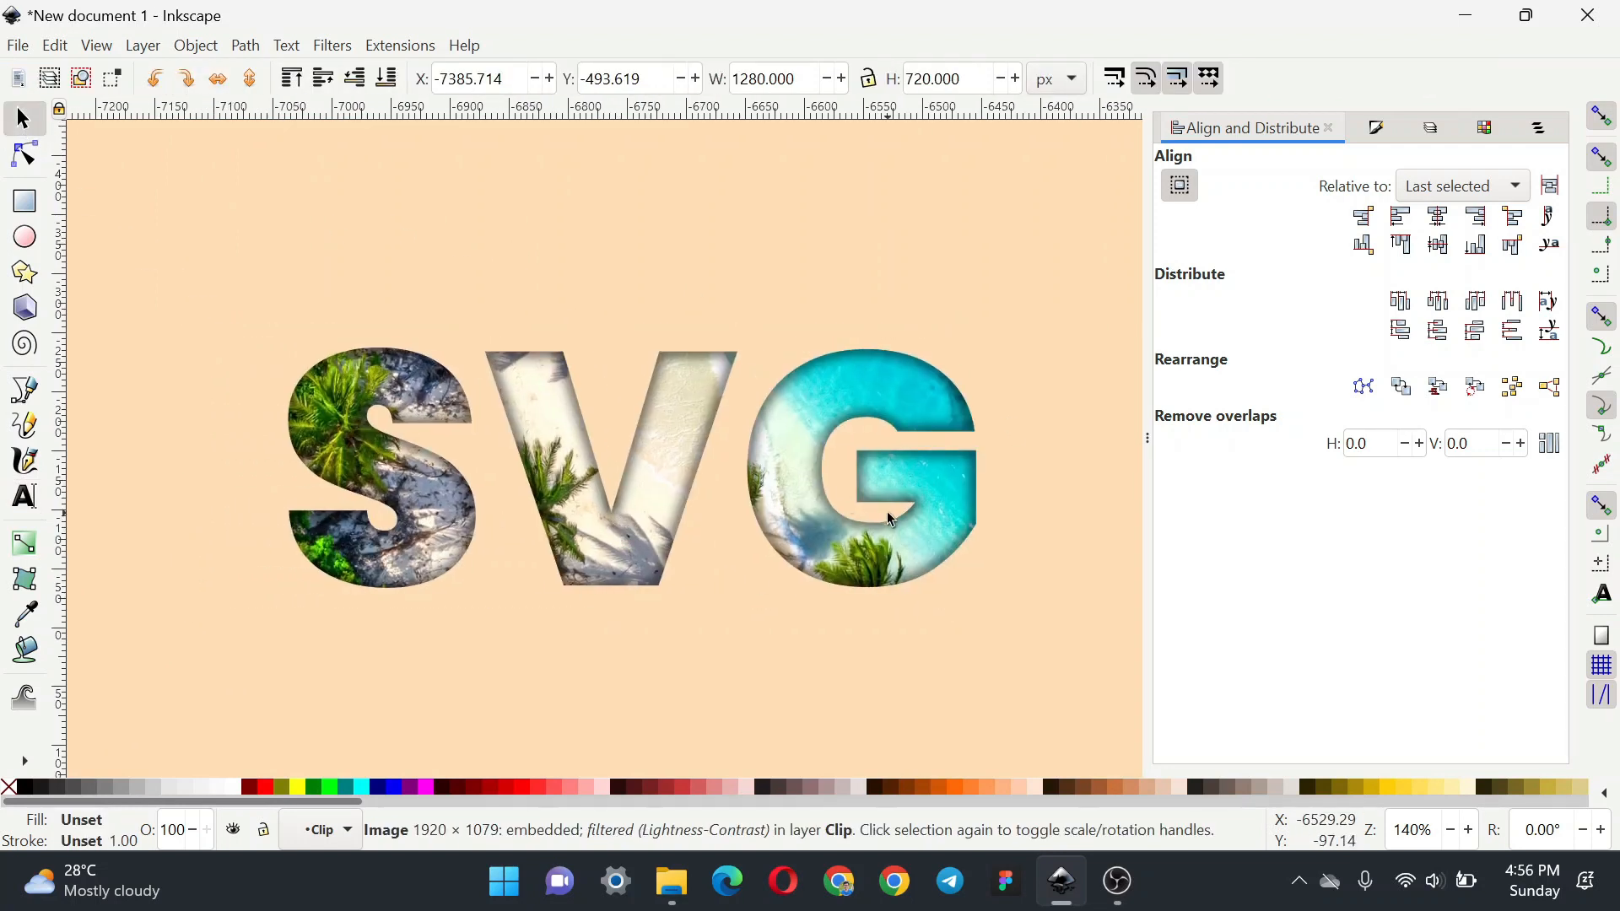